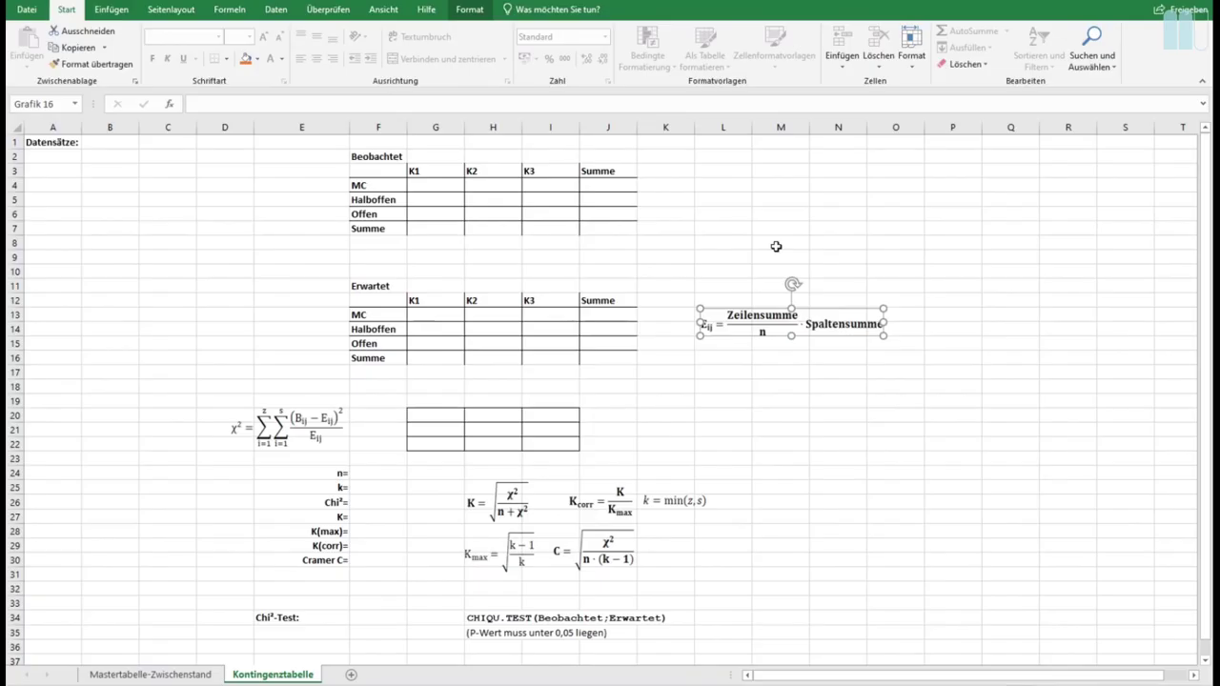
# Step: Copy the K and Format columns (F1:G49) from the Mastertabelle-Zwischenstand sheet into the Kontingenztabelle sheet starting at B1
pyautogui.click(736, 241)
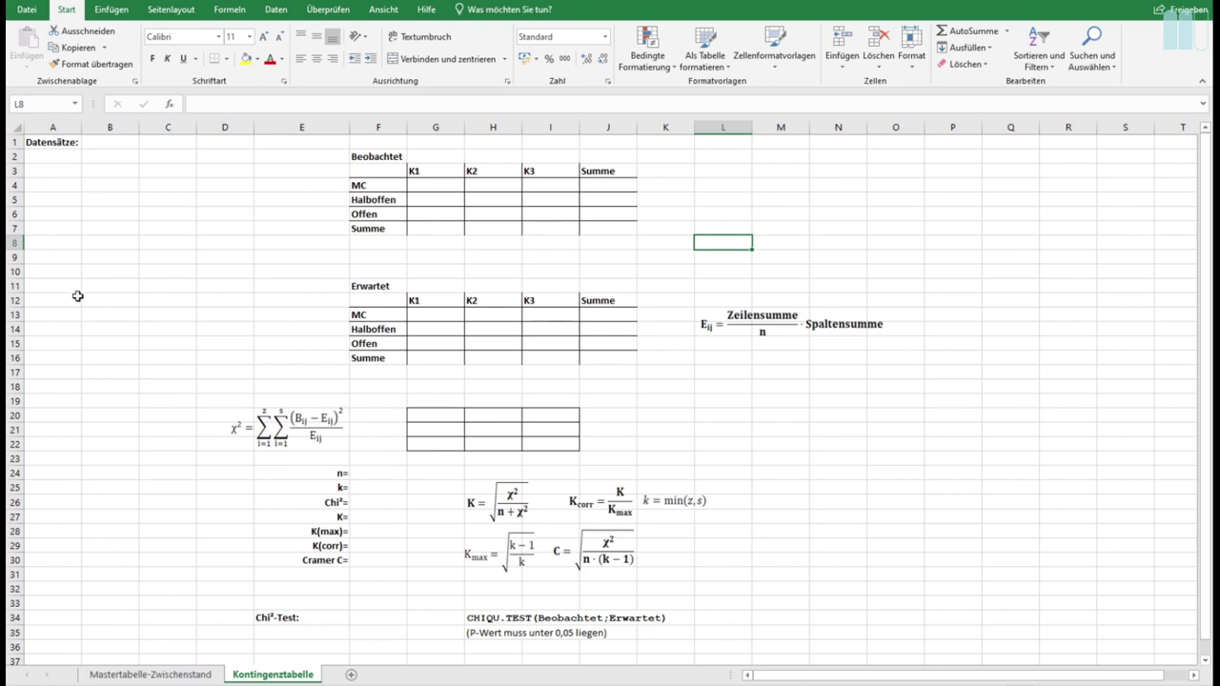
pyautogui.click(167, 675)
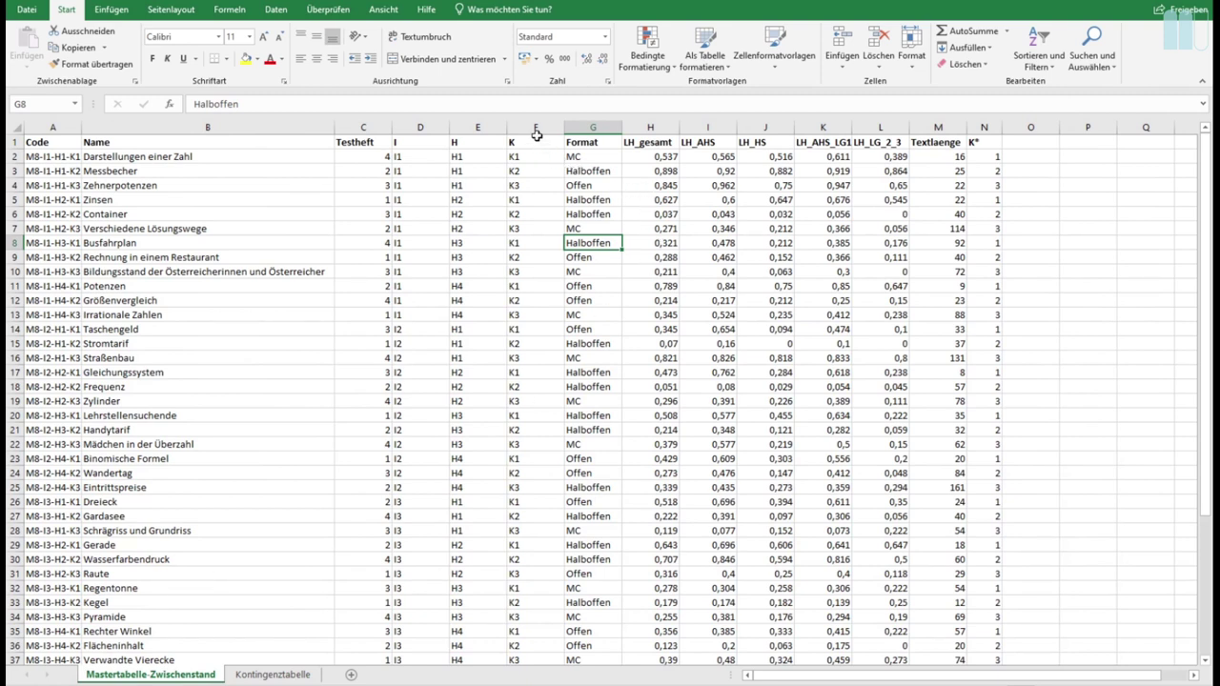
pyautogui.moveTo(528, 146); pyautogui.dragTo(592, 619)
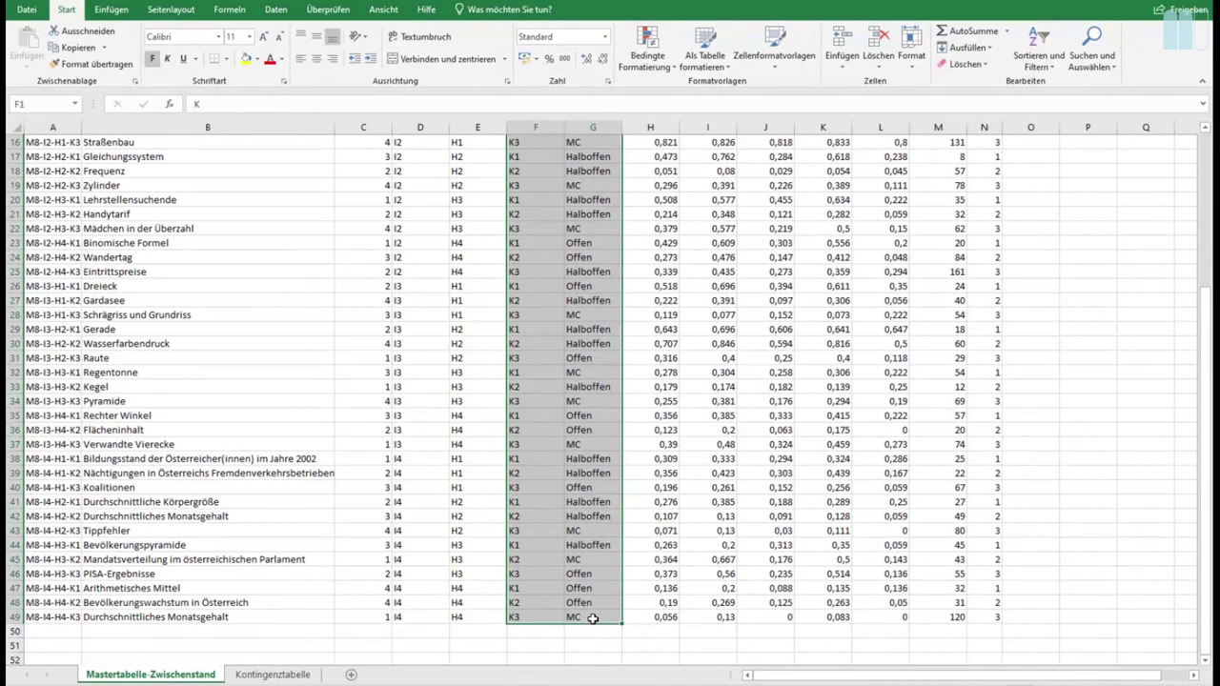
pyautogui.hotkey('ctrl', 'c')
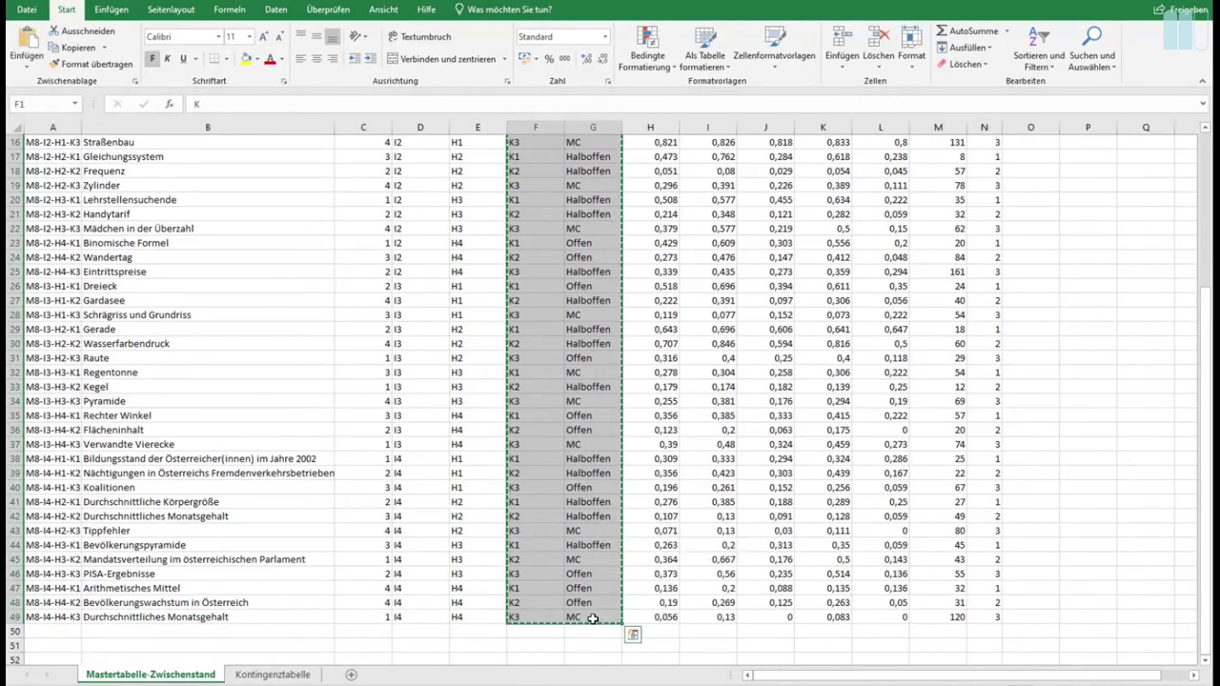
pyautogui.click(274, 674)
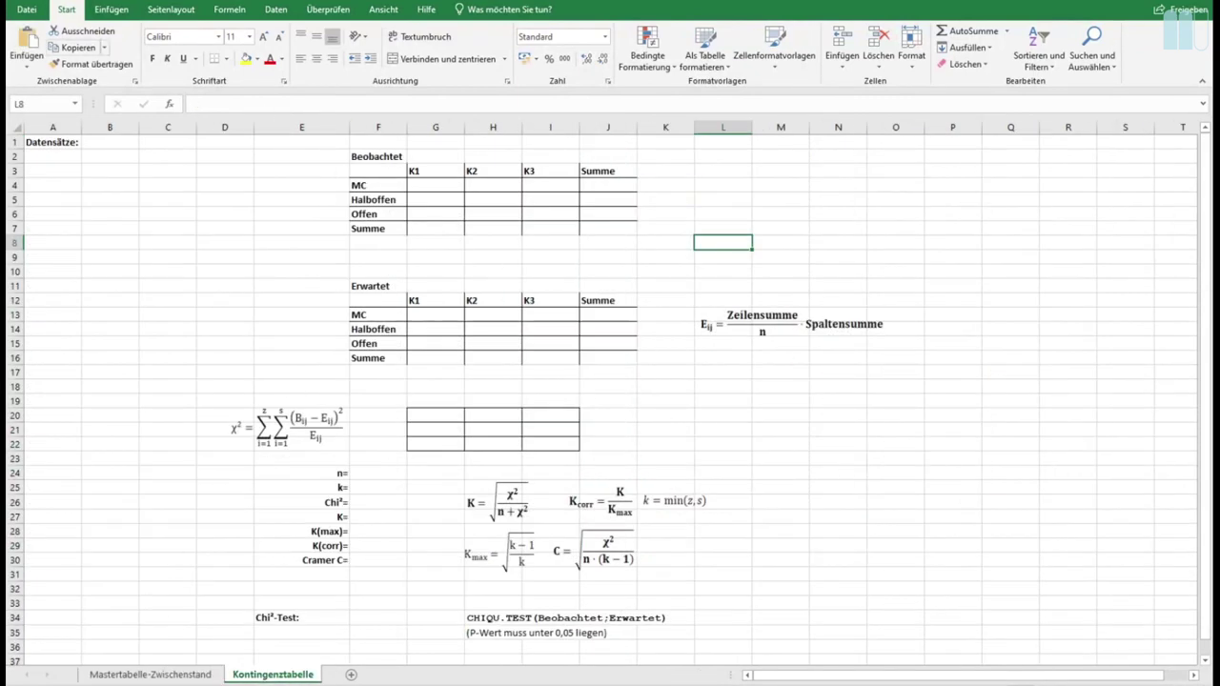
pyautogui.click(108, 145)
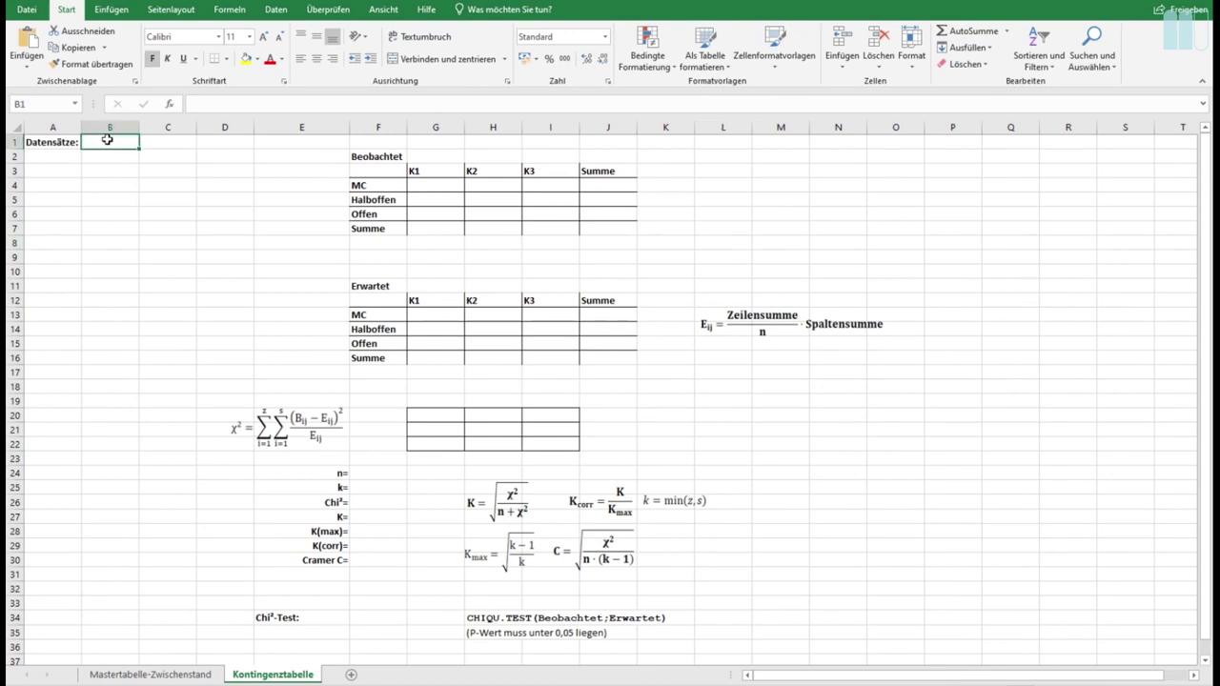
pyautogui.rightClick(109, 143)
pyautogui.click(160, 203)
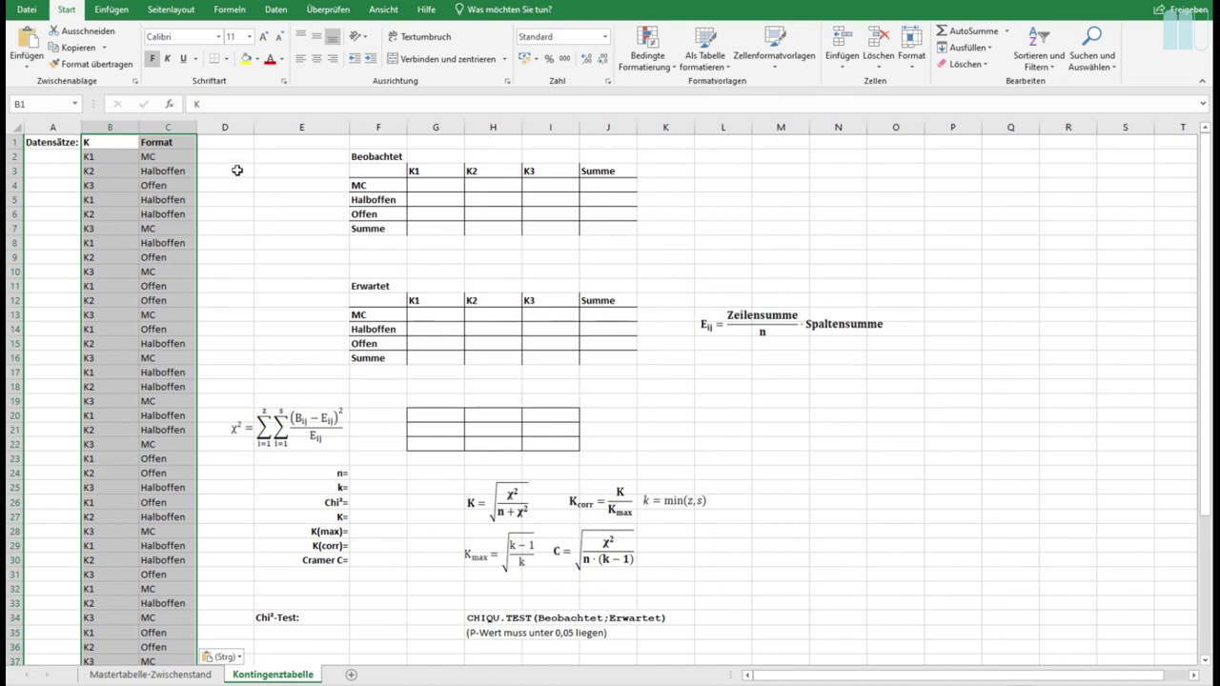
# Step: Begin a ZÄHLENWENNS formula in cell G4, the MC/K1 cell of the Beobachtet table
pyautogui.click(440, 184)
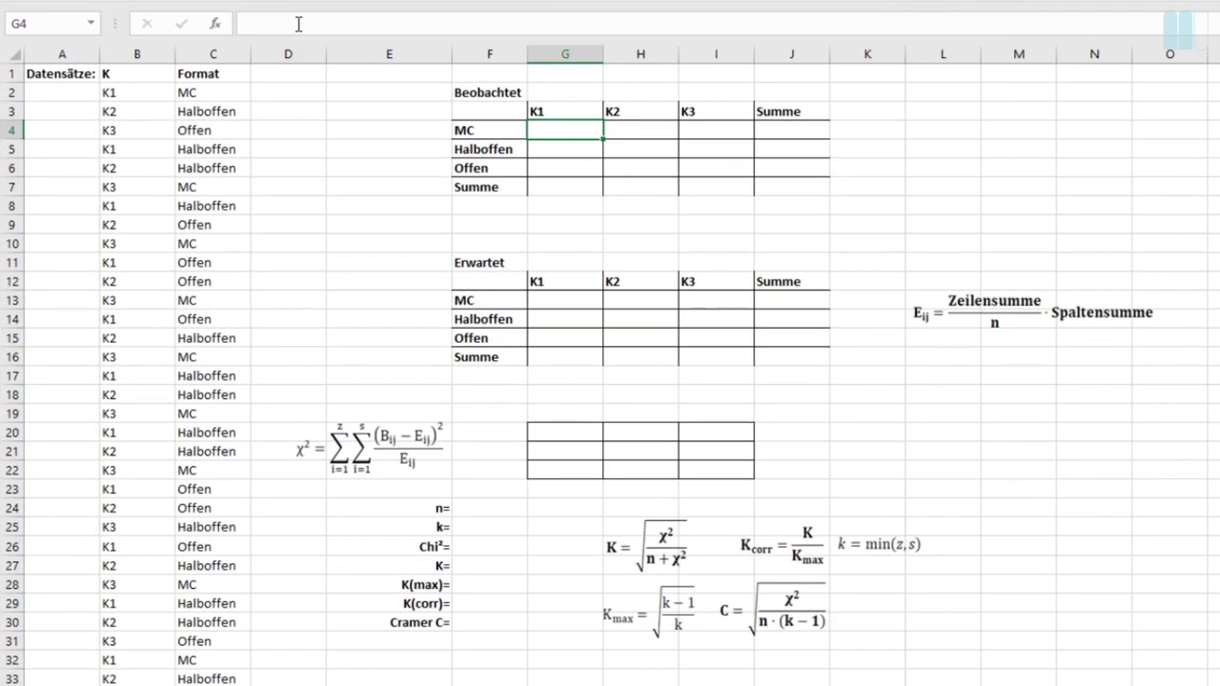
pyautogui.click(272, 57)
pyautogui.write('=ZÄLENWENNS(')
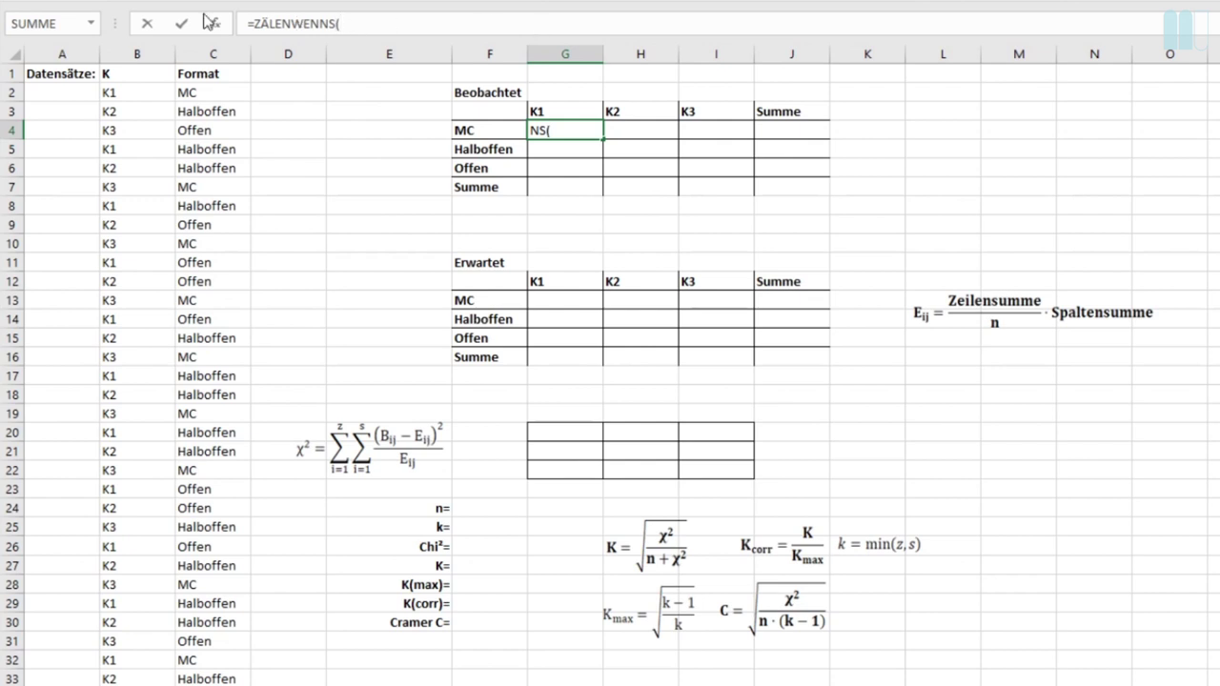
pyautogui.click(269, 23)
pyautogui.write('H')
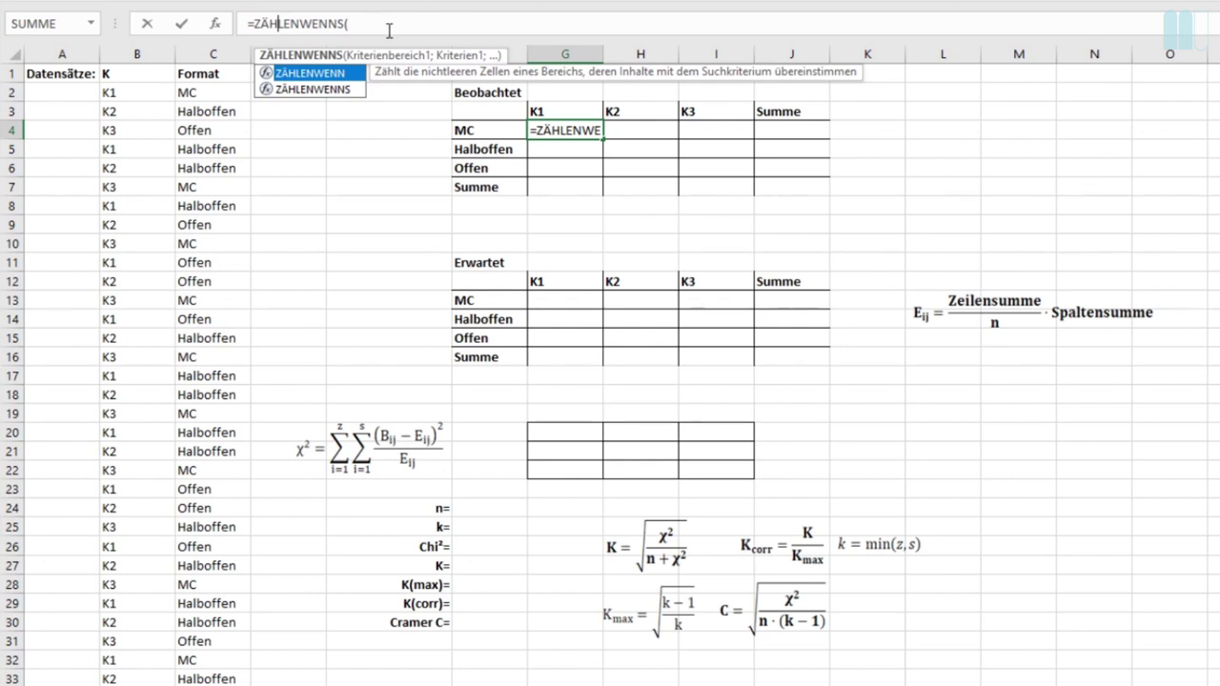
pyautogui.press('Return')
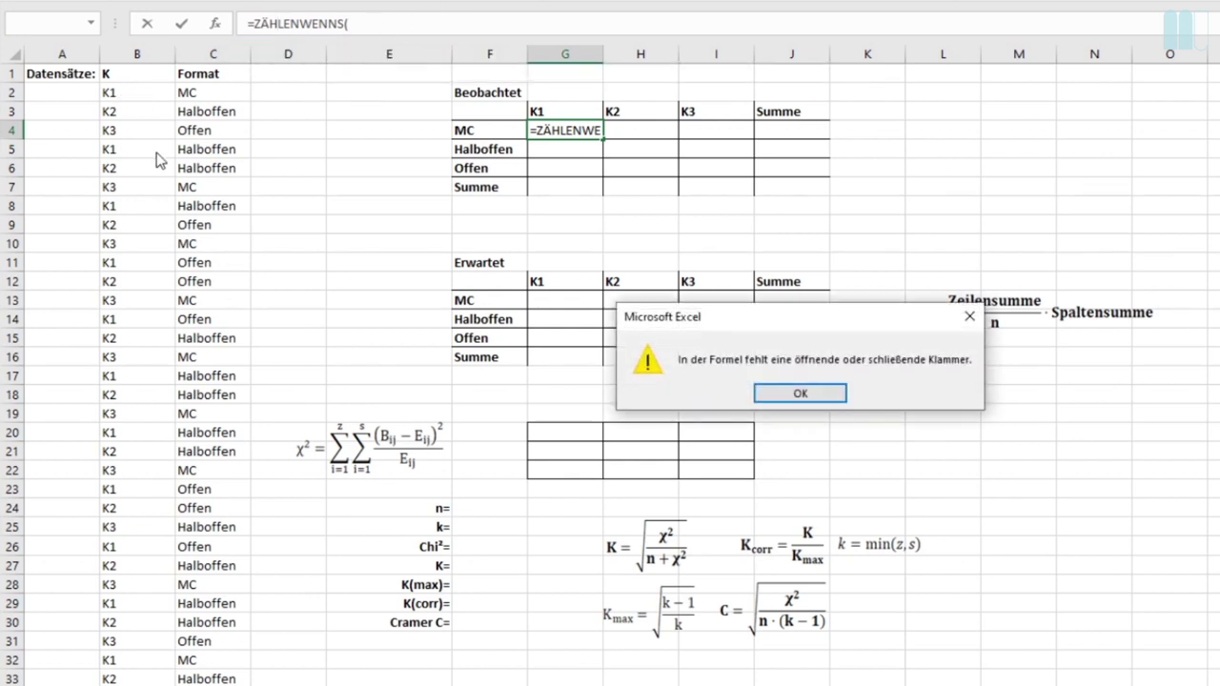
pyautogui.click(800, 392)
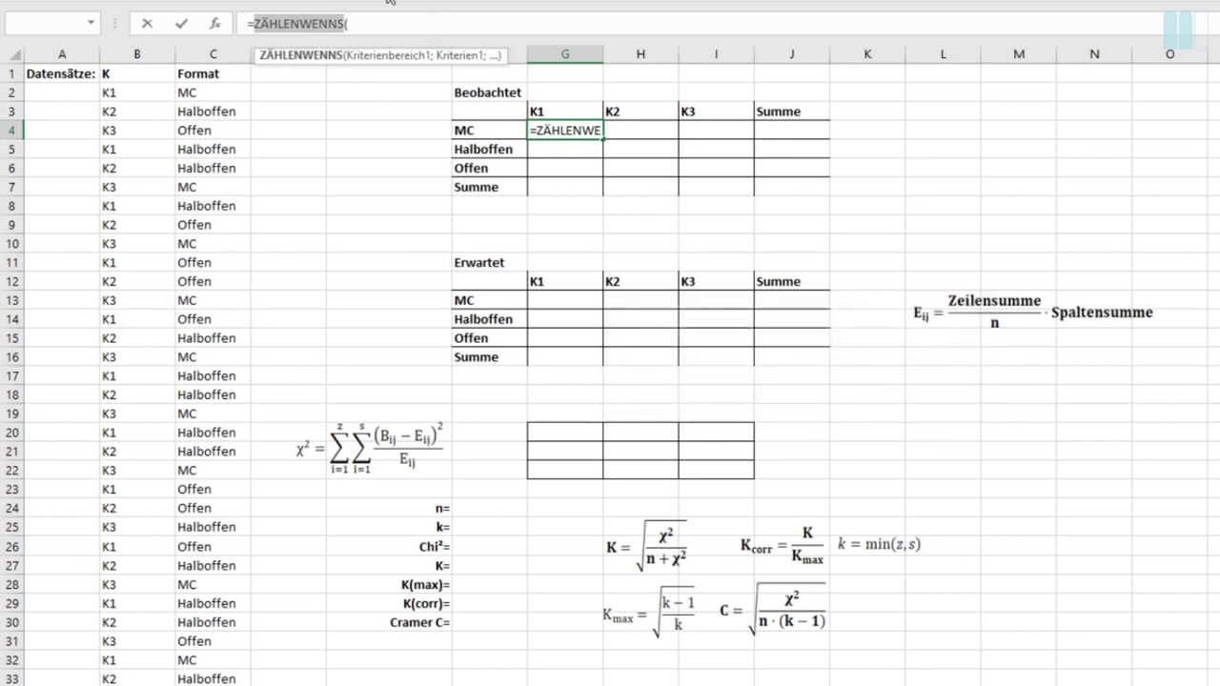
pyautogui.click(365, 29)
pyautogui.write('(')
# Step: Give the G4 formula B2:B49 as its first criteria range and G3 as the matching criterion
pyautogui.click(123, 95)
pyautogui.moveTo(122, 96); pyautogui.dragTo(124, 685)
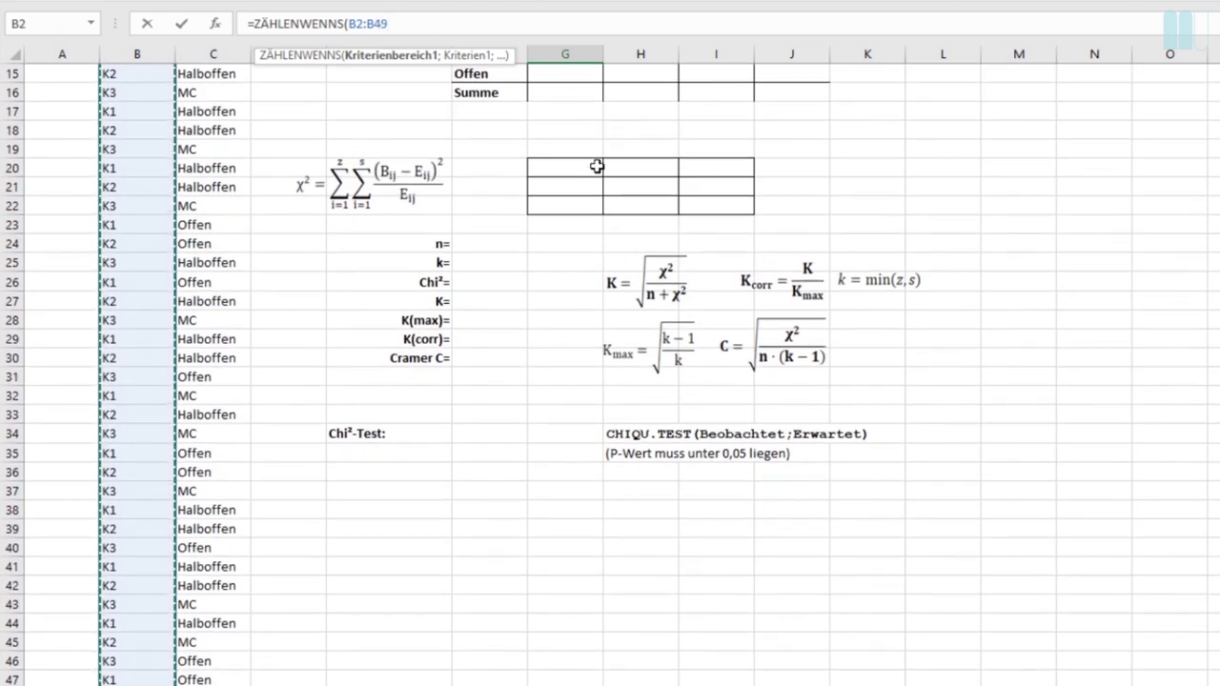
pyautogui.scroll(1, 597, 166)
pyautogui.scroll(4, 597, 166)
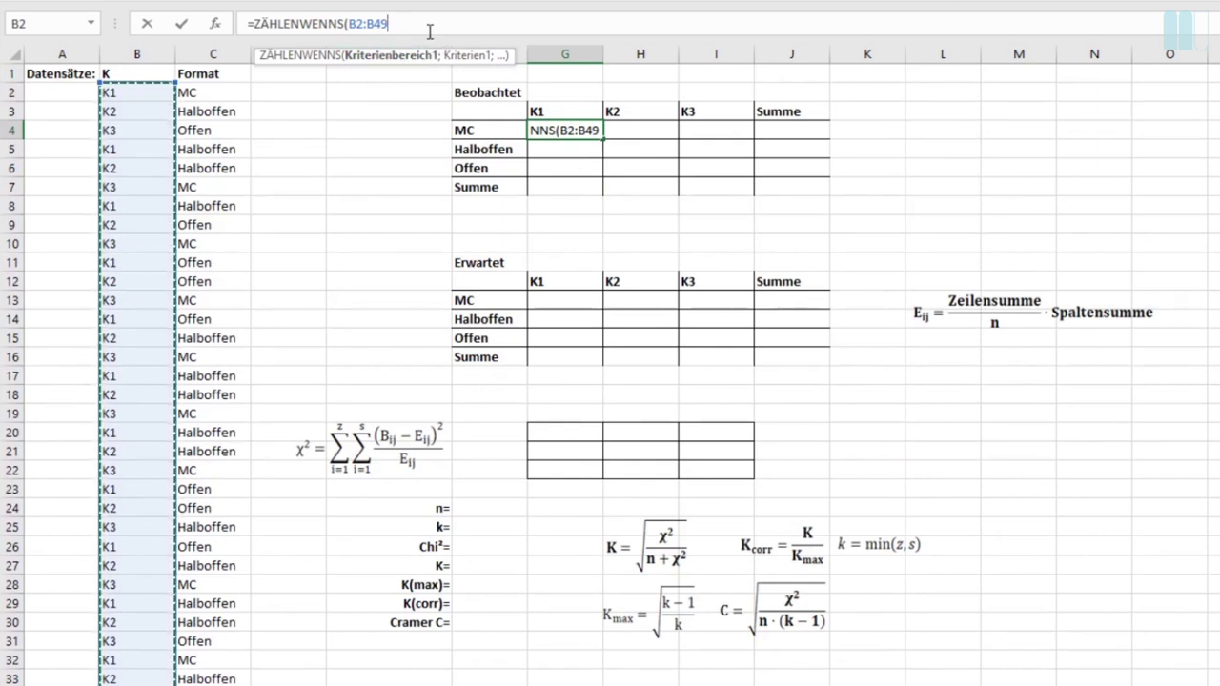
pyautogui.write(';')
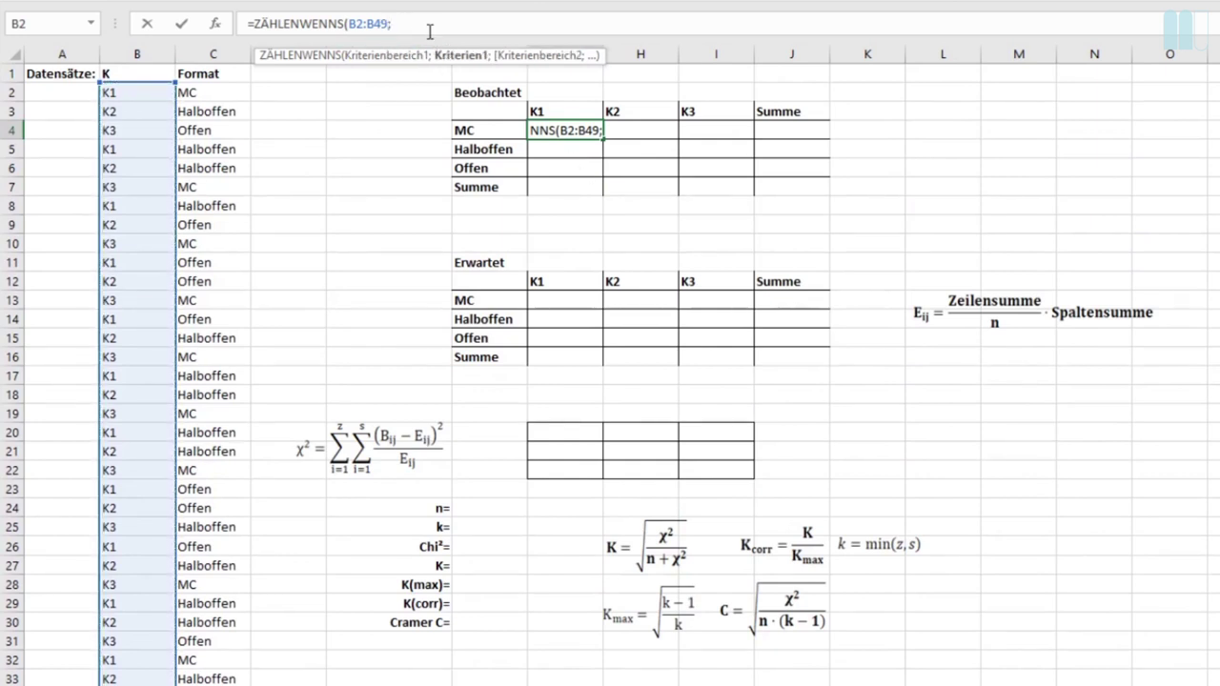
pyautogui.click(550, 111)
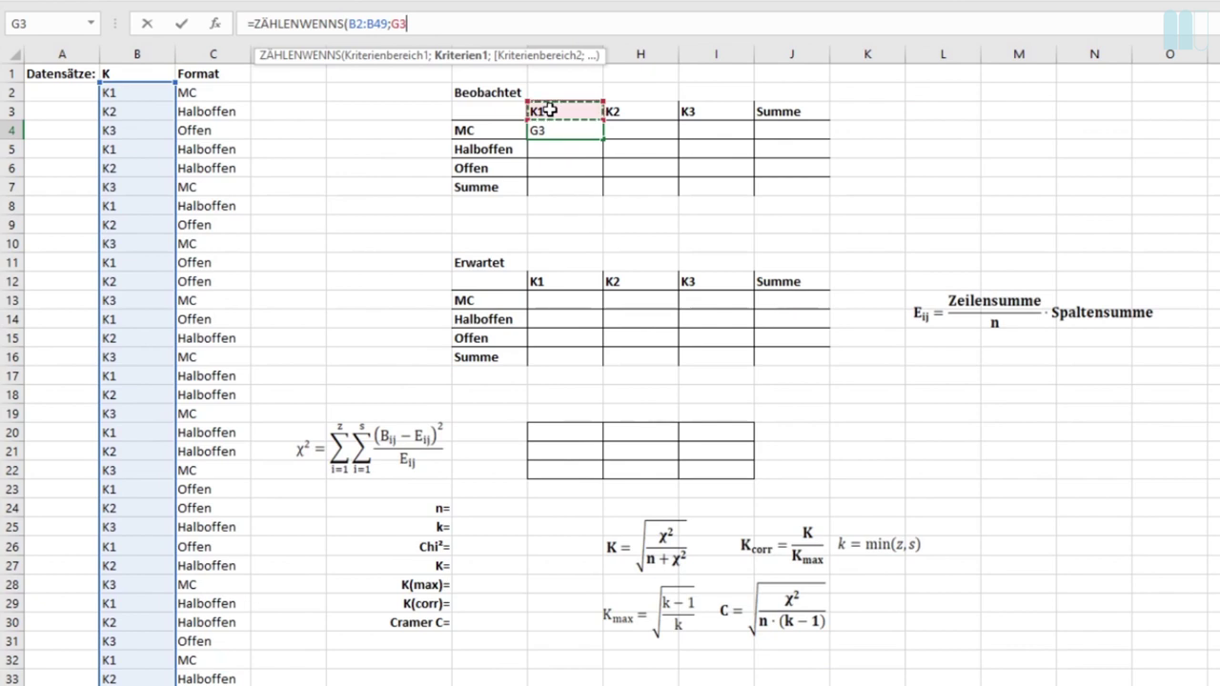
# Step: Add C2:C49 with criterion F4 as the second criteria pair and complete the formula in G4
pyautogui.write(';')
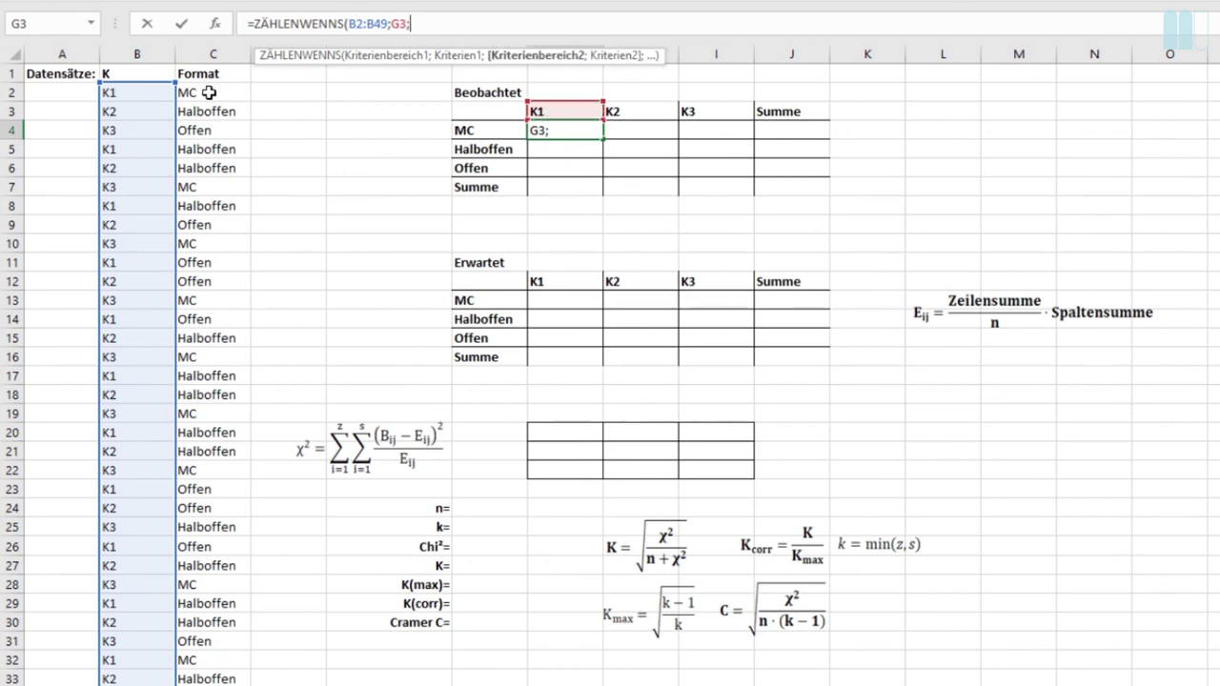
pyautogui.moveTo(209, 93); pyautogui.dragTo(214, 683)
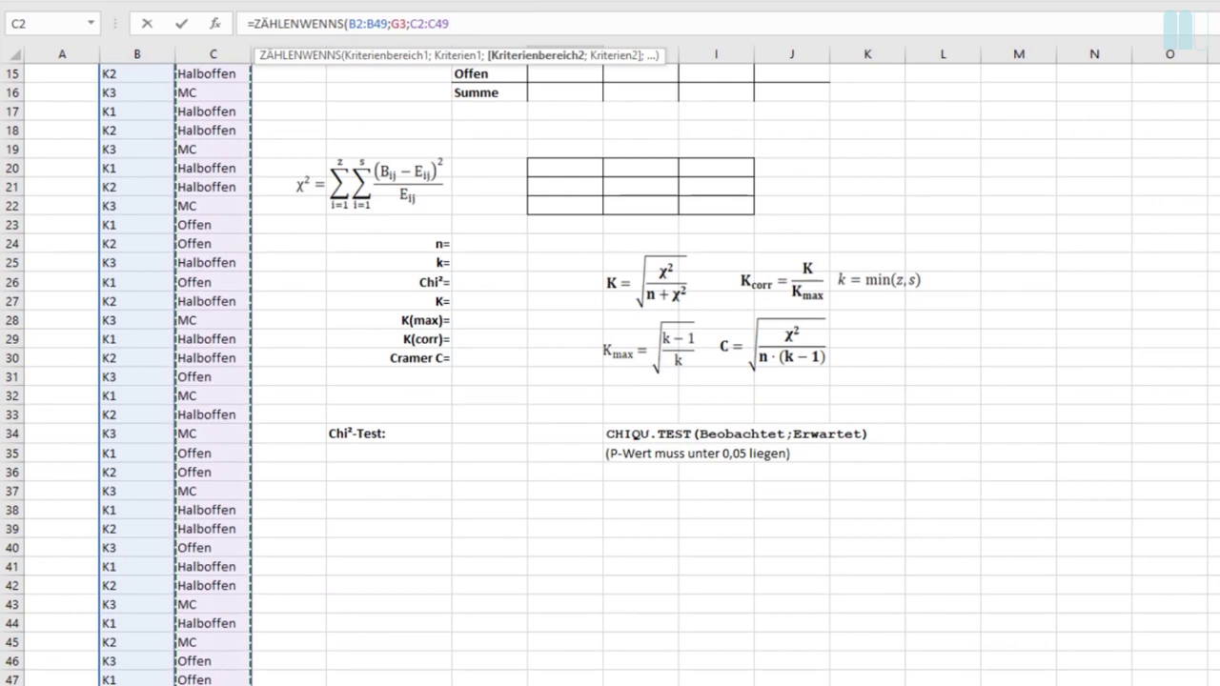
pyautogui.write(';')
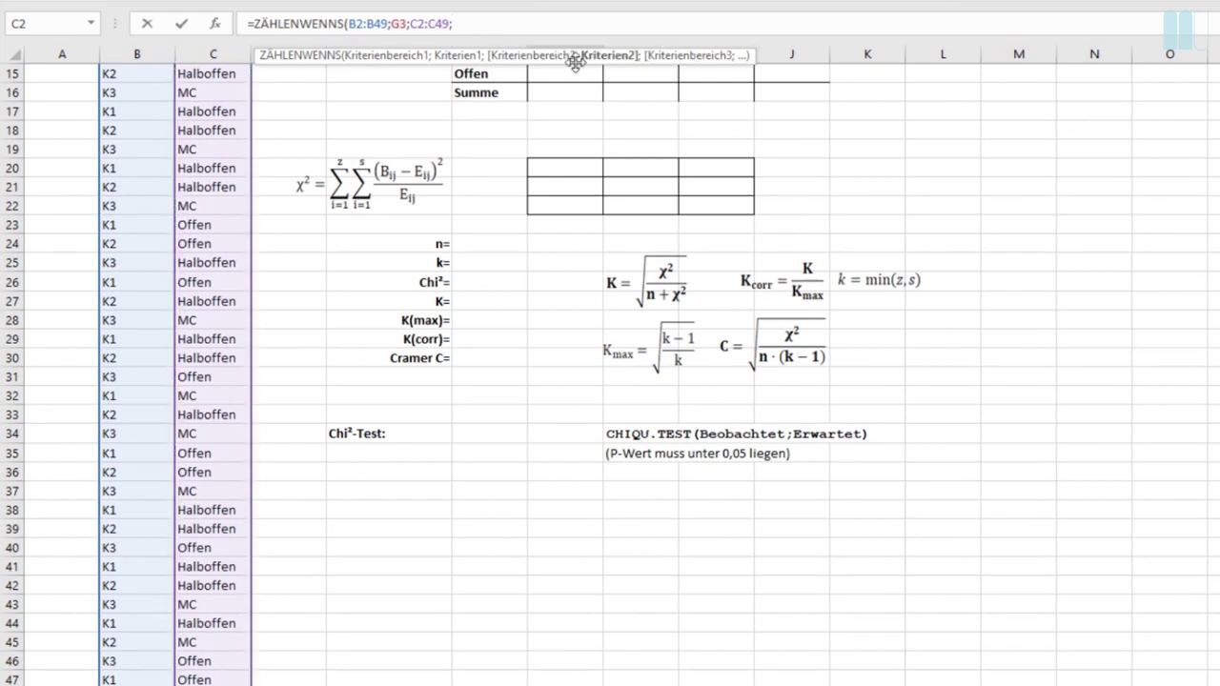
pyautogui.scroll(5, 558, 84)
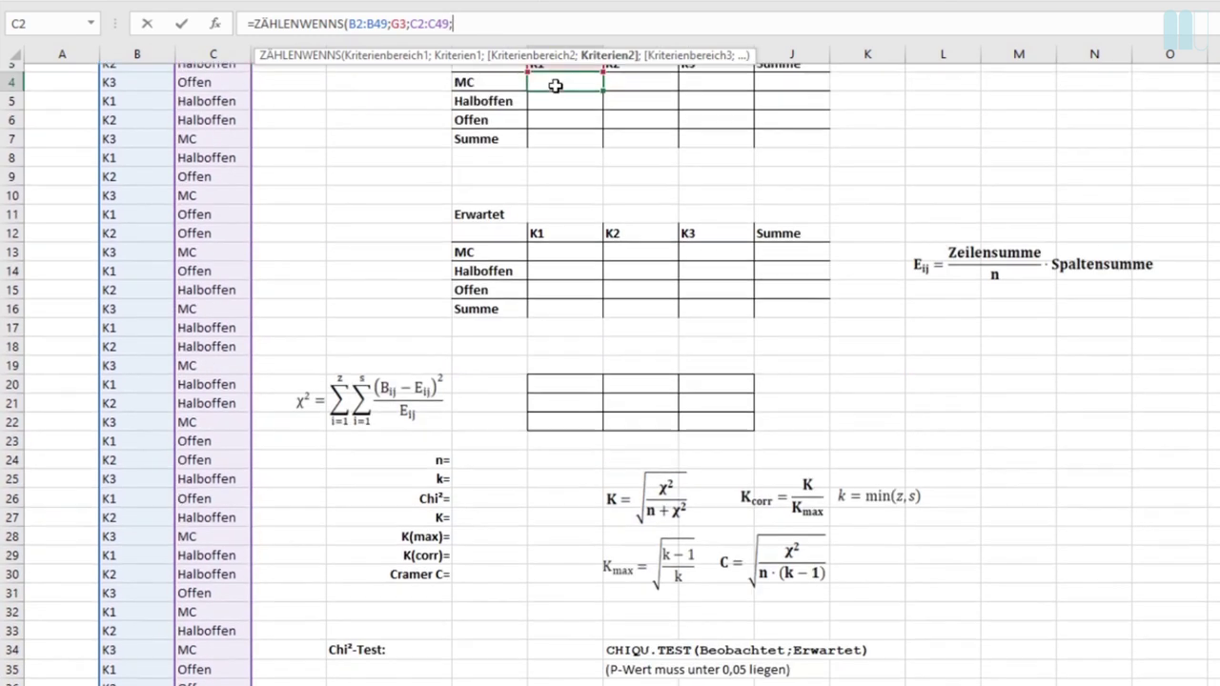
pyautogui.click(488, 131)
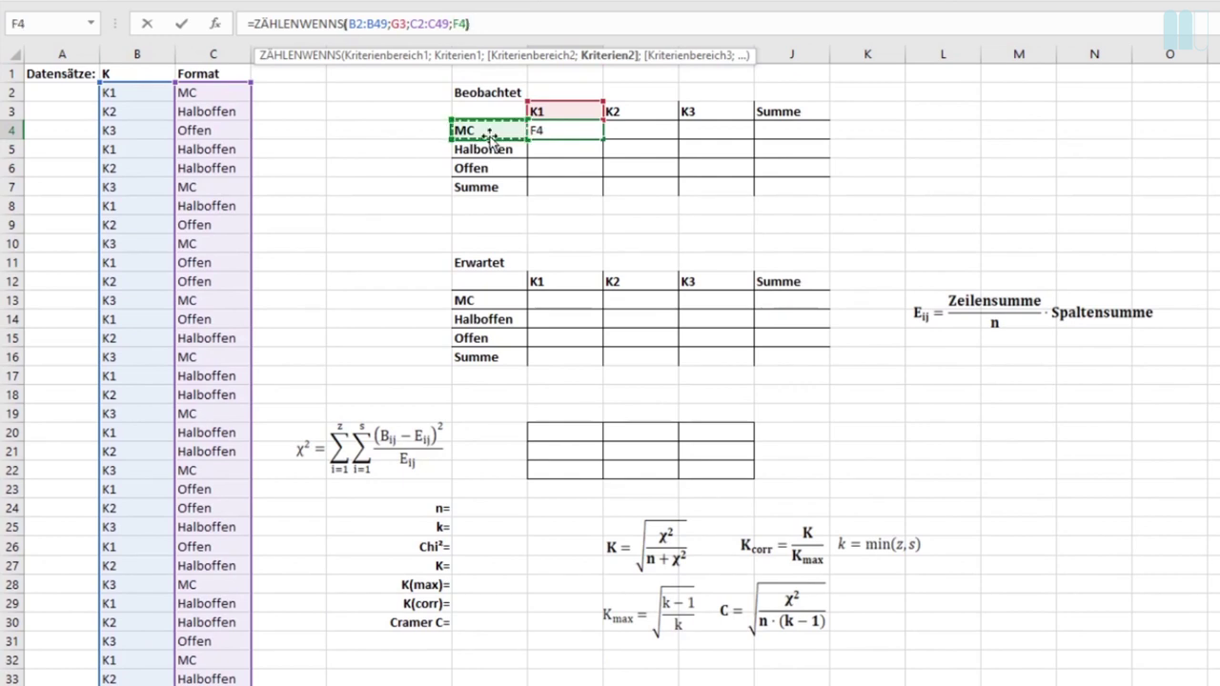
pyautogui.write(')')
pyautogui.press('Return')
pyautogui.press('Up')
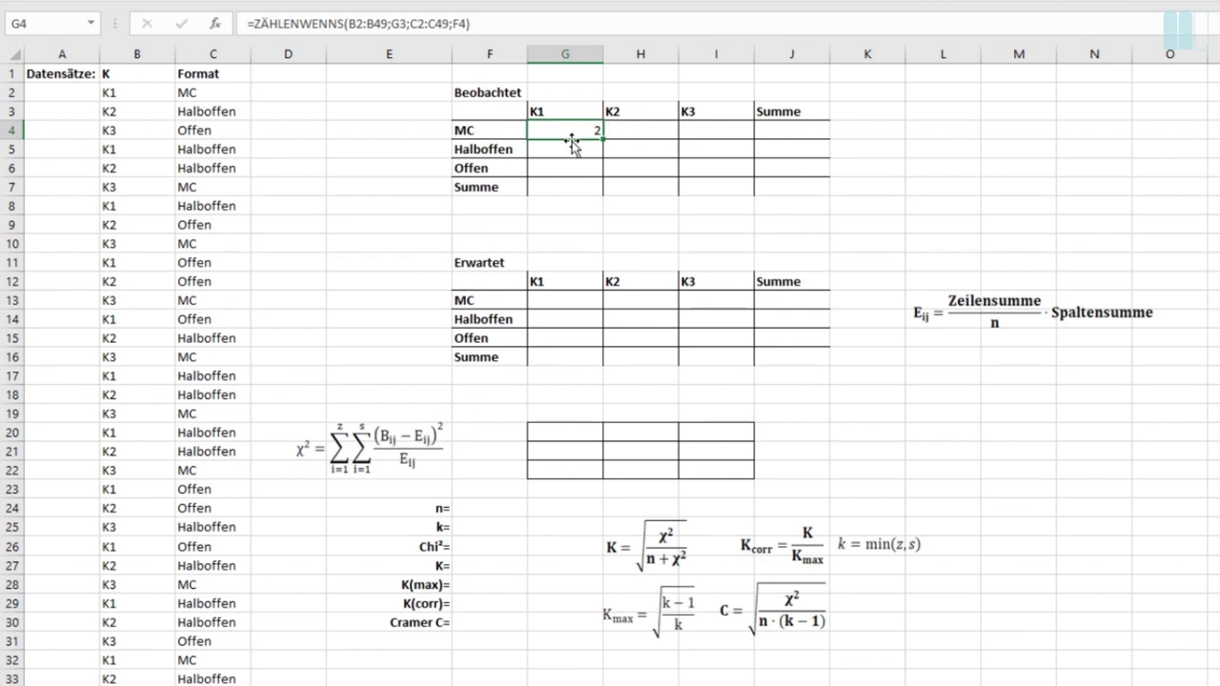
# Step: Fix the row references of the first criteria pair in the G4 formula as B$2:B$49 and G$3
pyautogui.click(358, 23)
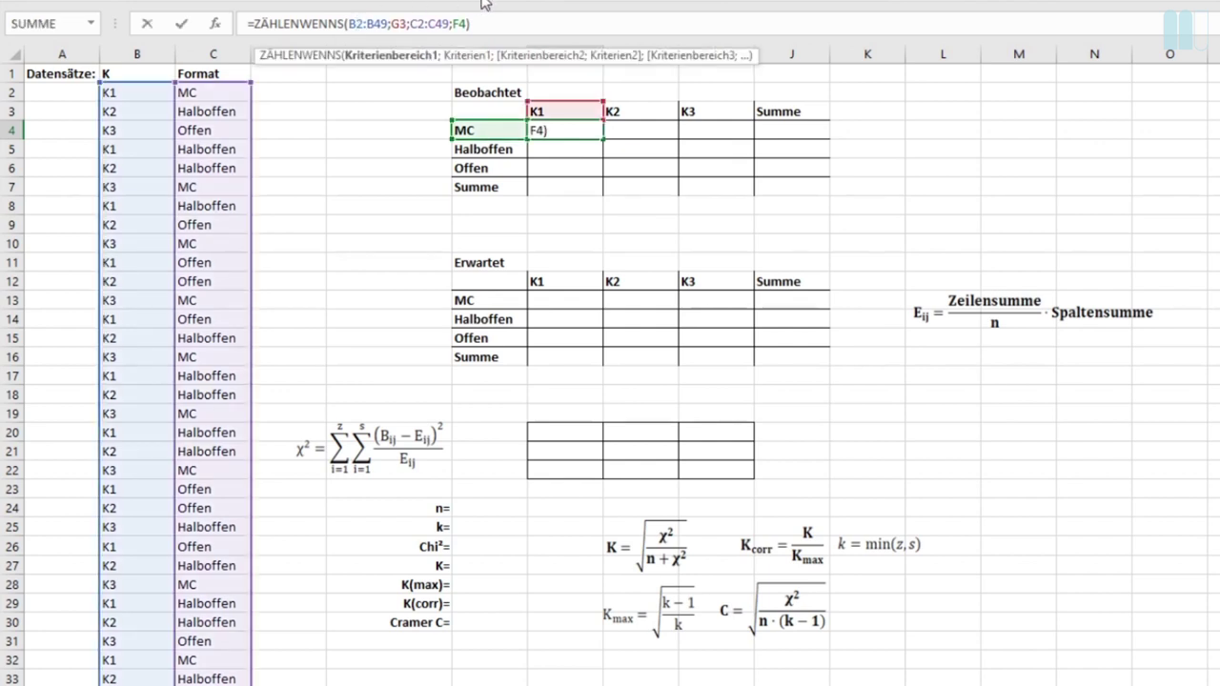
pyautogui.write('$')
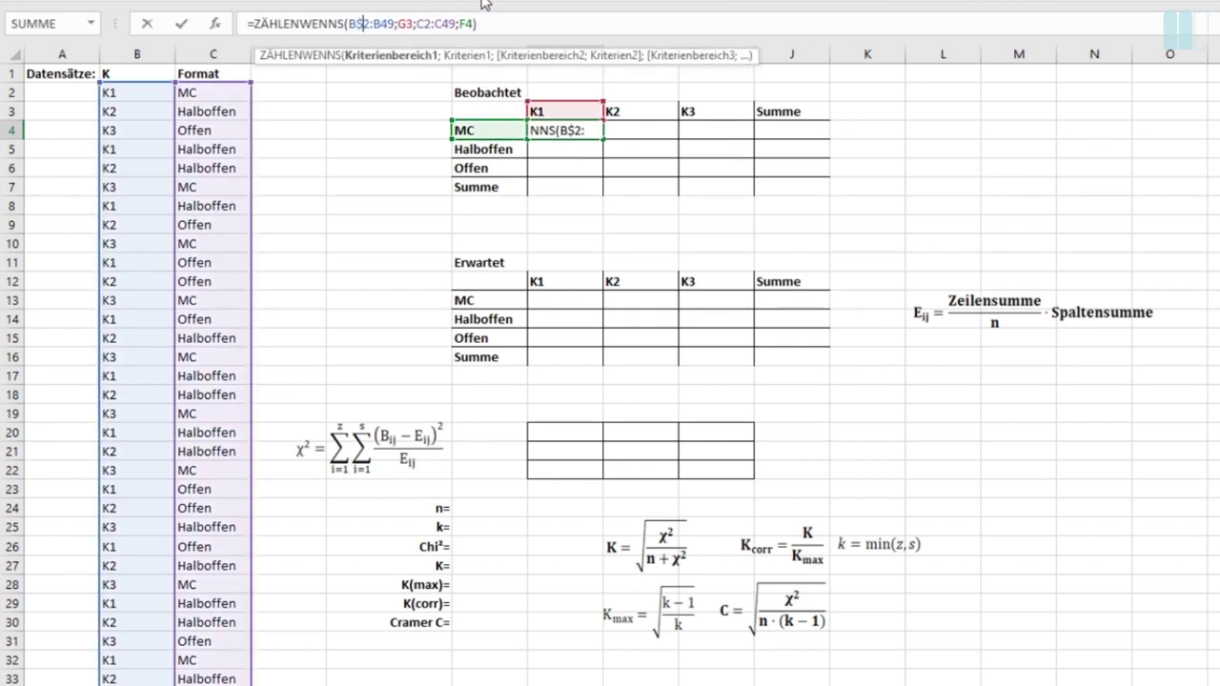
pyautogui.press('Right')
pyautogui.press('Right')
pyautogui.press('Right')
pyautogui.write('$')
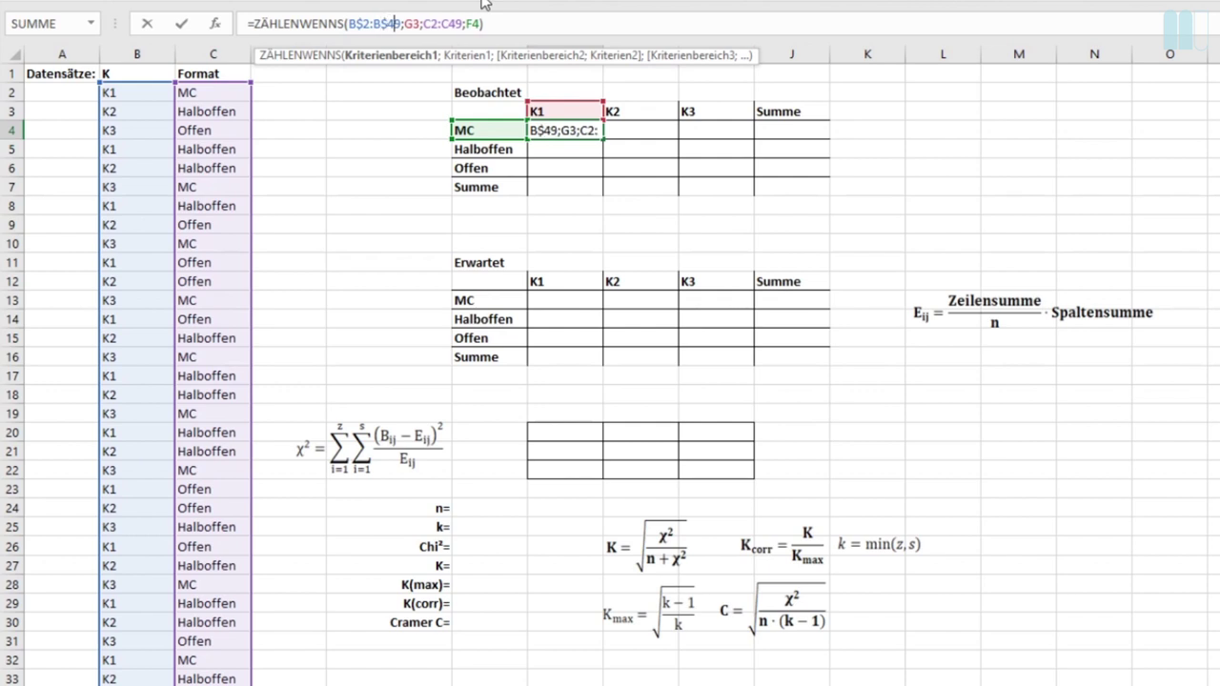
pyautogui.press('Right')
pyautogui.press('Right')
pyautogui.press('Right')
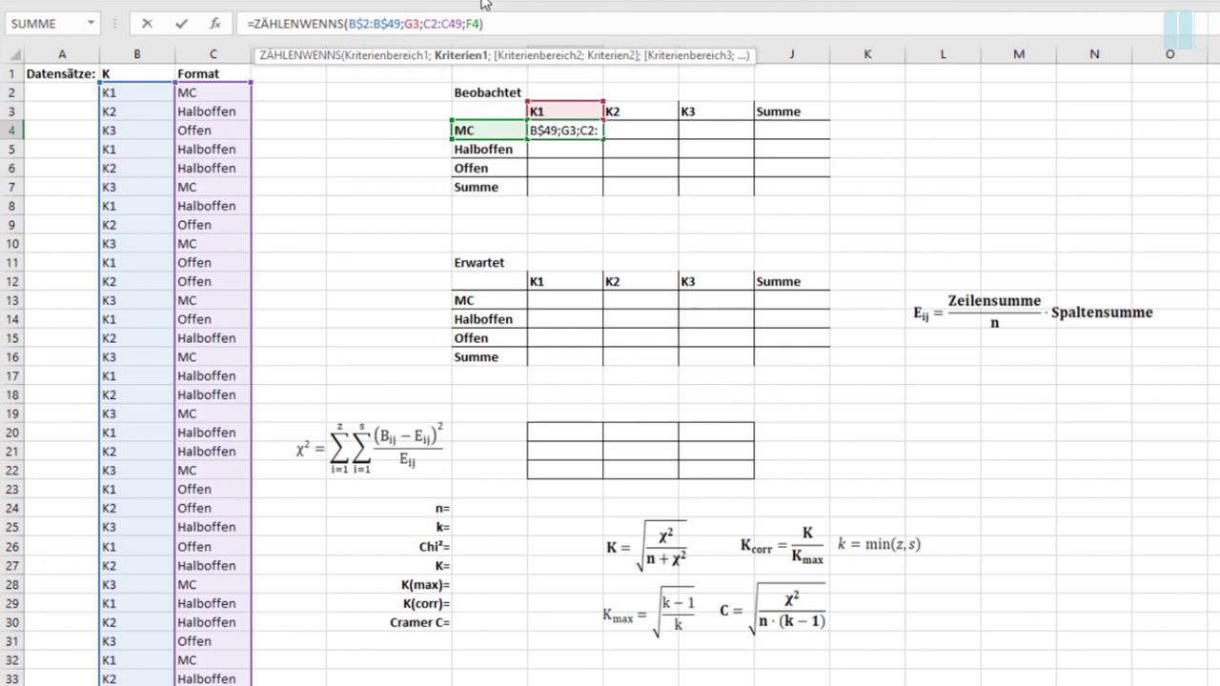
pyautogui.write('$')
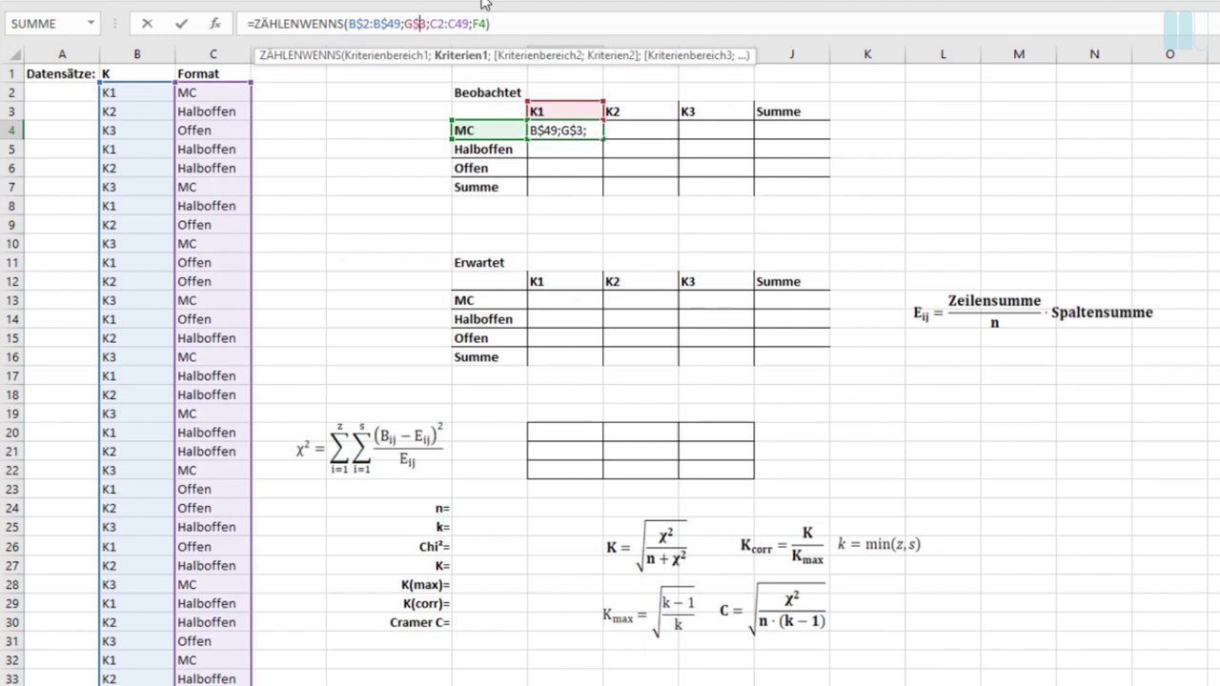
# Step: Make the second criteria range in the G4 formula fully absolute as $C$2:$C$49
pyautogui.press('Right')
pyautogui.press('Right')
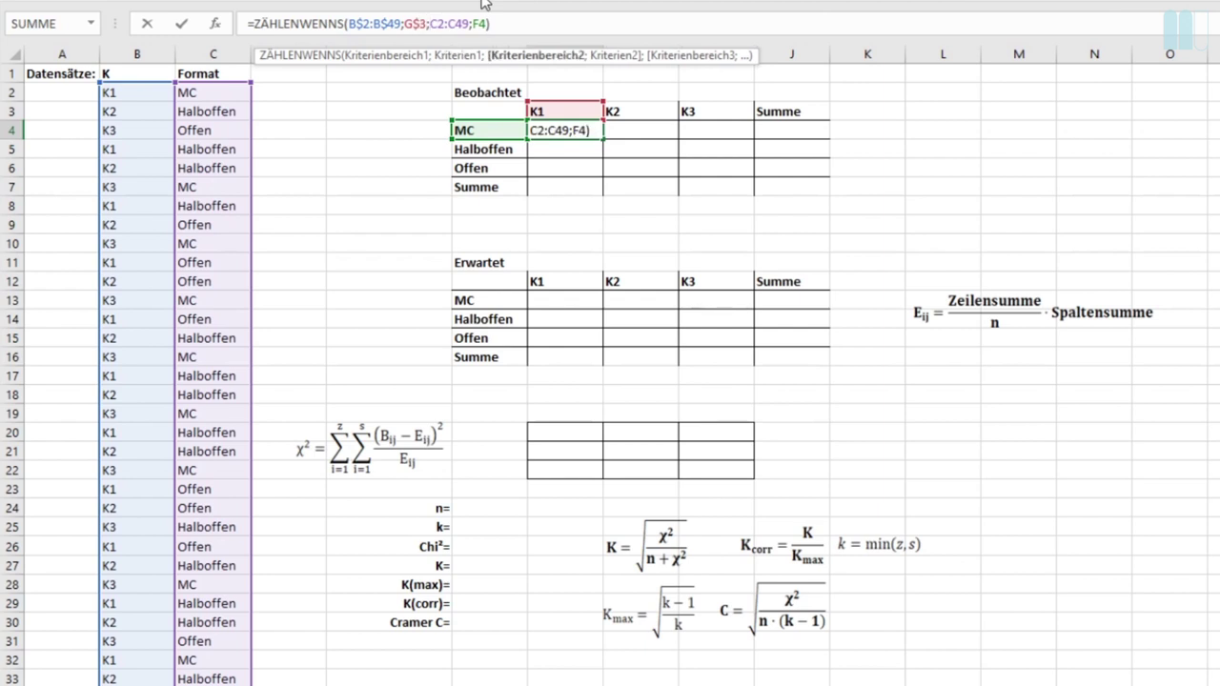
pyautogui.write('$')
pyautogui.press('Right')
pyautogui.press('Right')
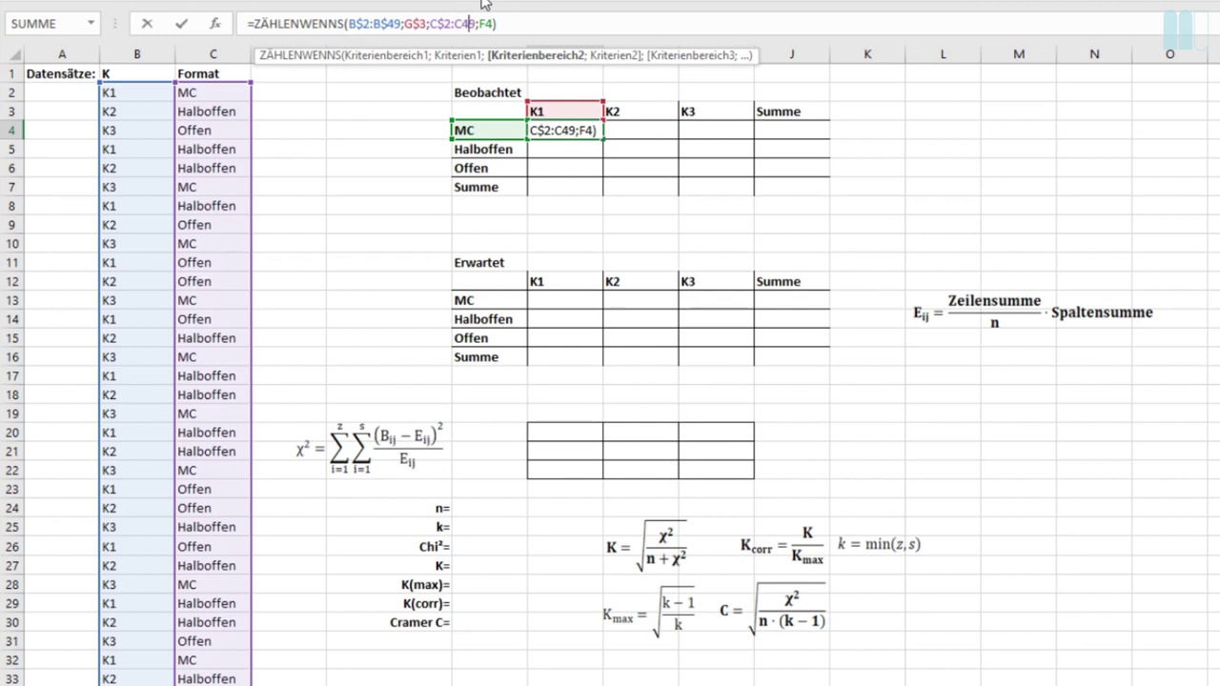
pyautogui.write('$3;')
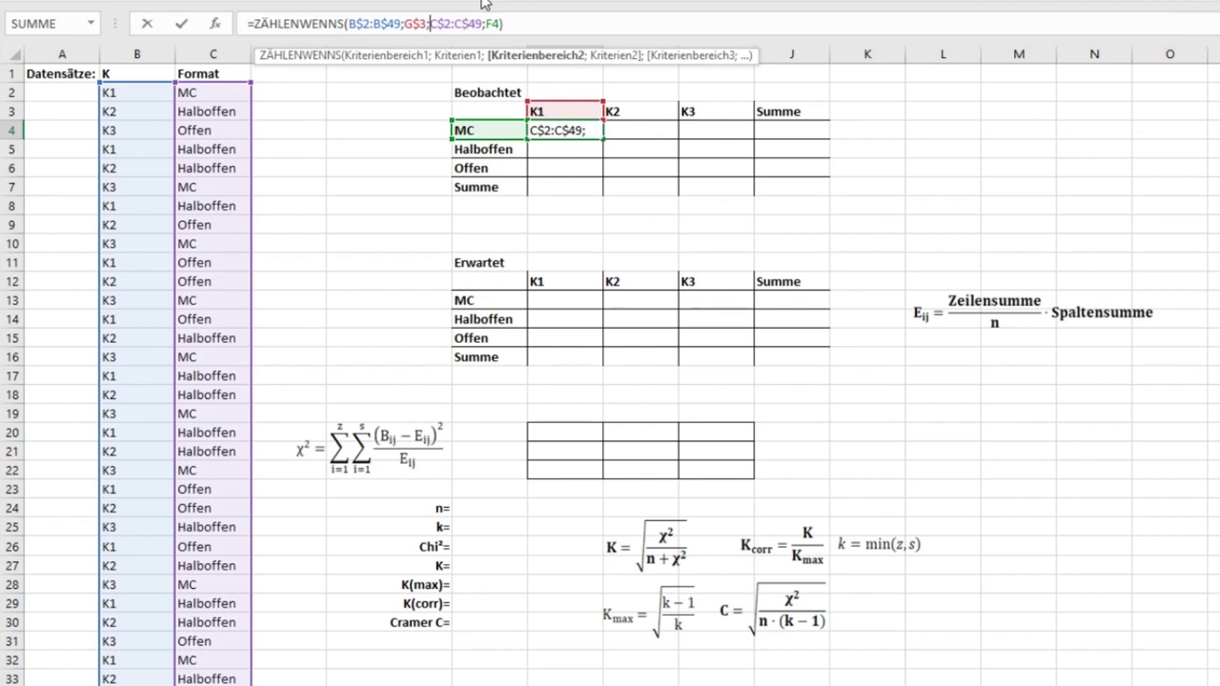
pyautogui.write('$C')
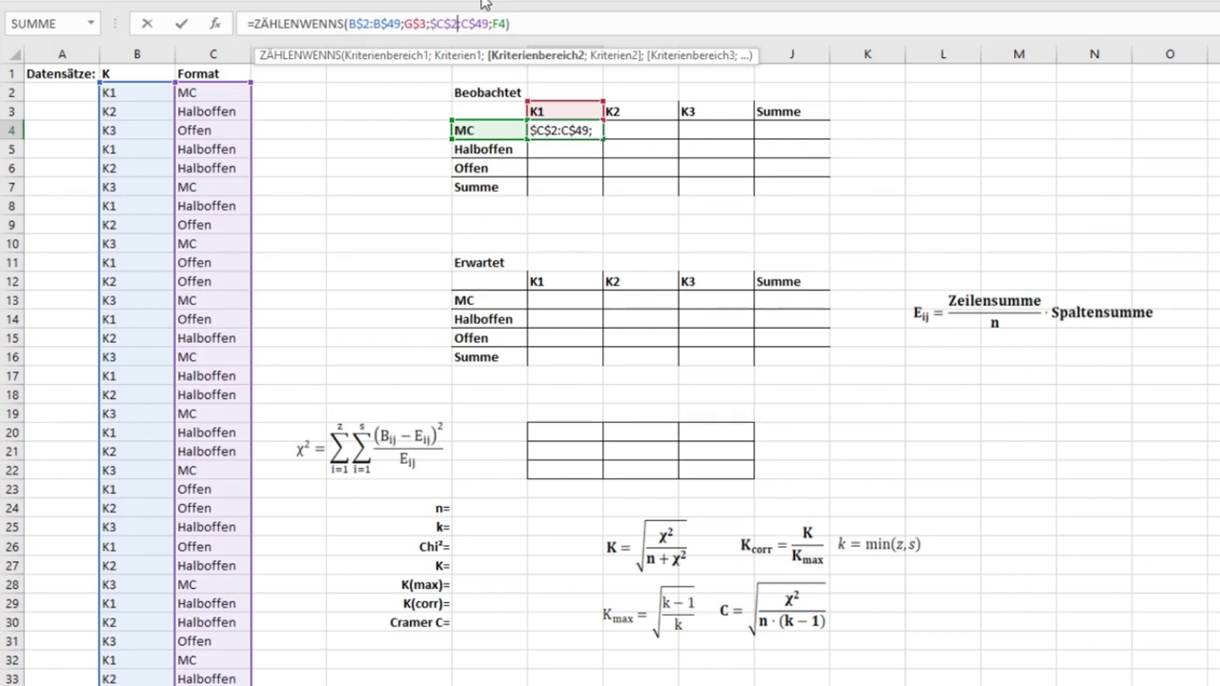
pyautogui.write('$')
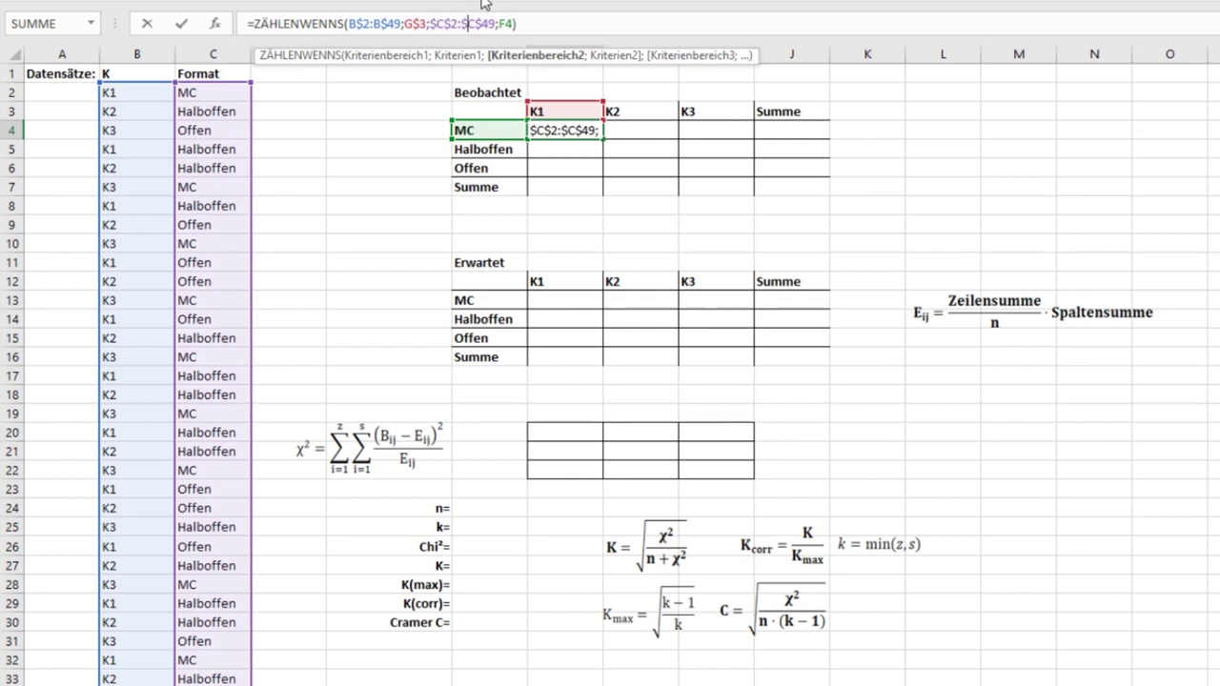
# Step: Fix the column references of the first criteria range in the G4 formula so it reads $B$2:$B$49
pyautogui.press('Left')
pyautogui.press('Left')
pyautogui.press('Left')
pyautogui.press('Left')
pyautogui.press('Left')
pyautogui.press('Left')
pyautogui.press('Left')
pyautogui.press('Left')
pyautogui.press('Left')
pyautogui.press('Left')
pyautogui.press('Left')
pyautogui.press('Left')
pyautogui.press('Left')
pyautogui.press('Left')
pyautogui.press('Left')
pyautogui.press('Left')
pyautogui.press('Left')
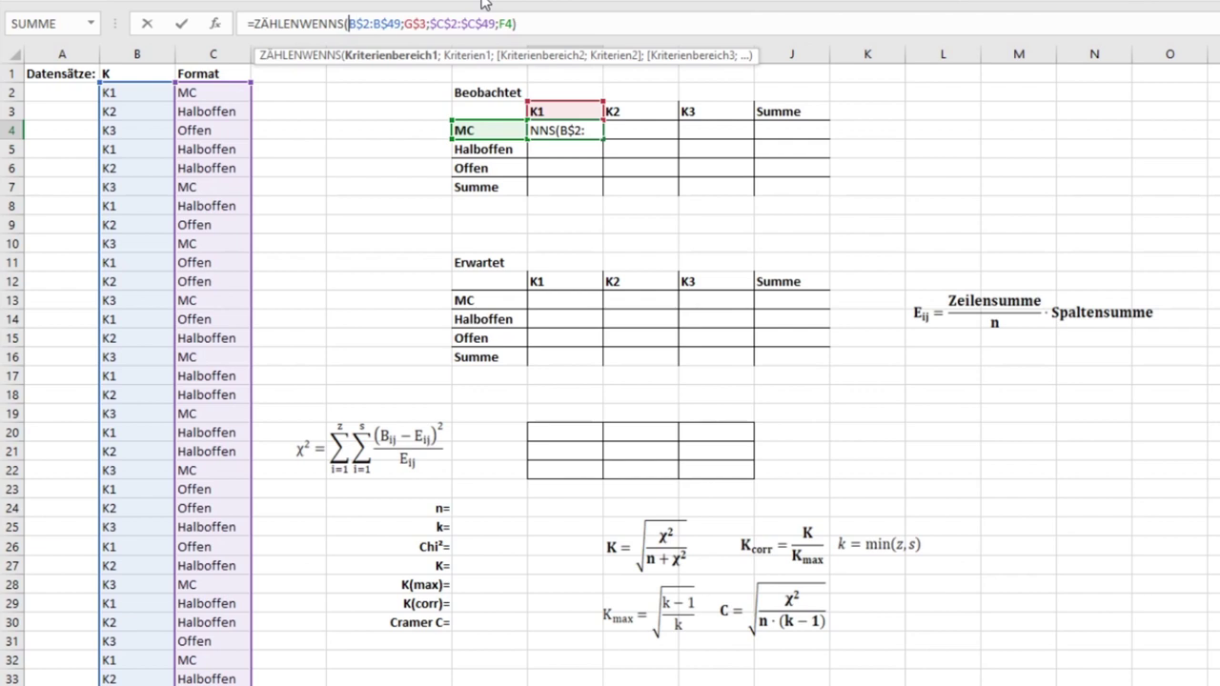
pyautogui.write('$')
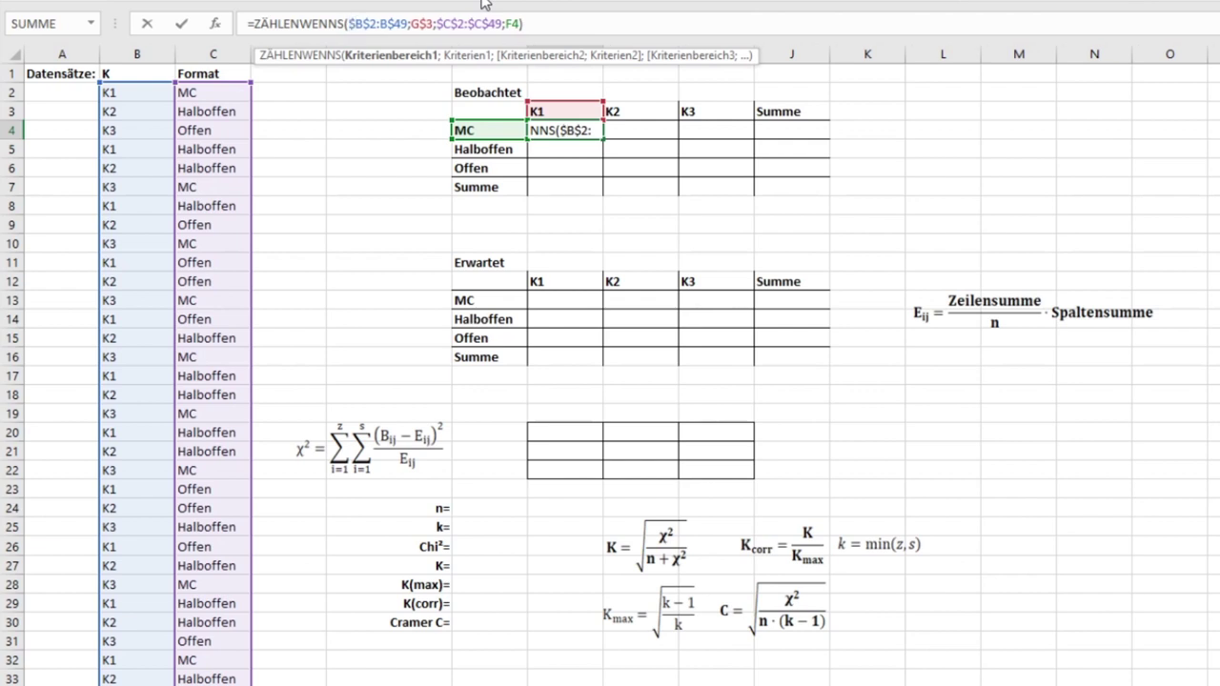
pyautogui.press('Right')
pyautogui.press('Right')
pyautogui.write('$')
pyautogui.press('Right')
pyautogui.press('Right')
pyautogui.press('Right')
pyautogui.press('Right')
pyautogui.press('Right')
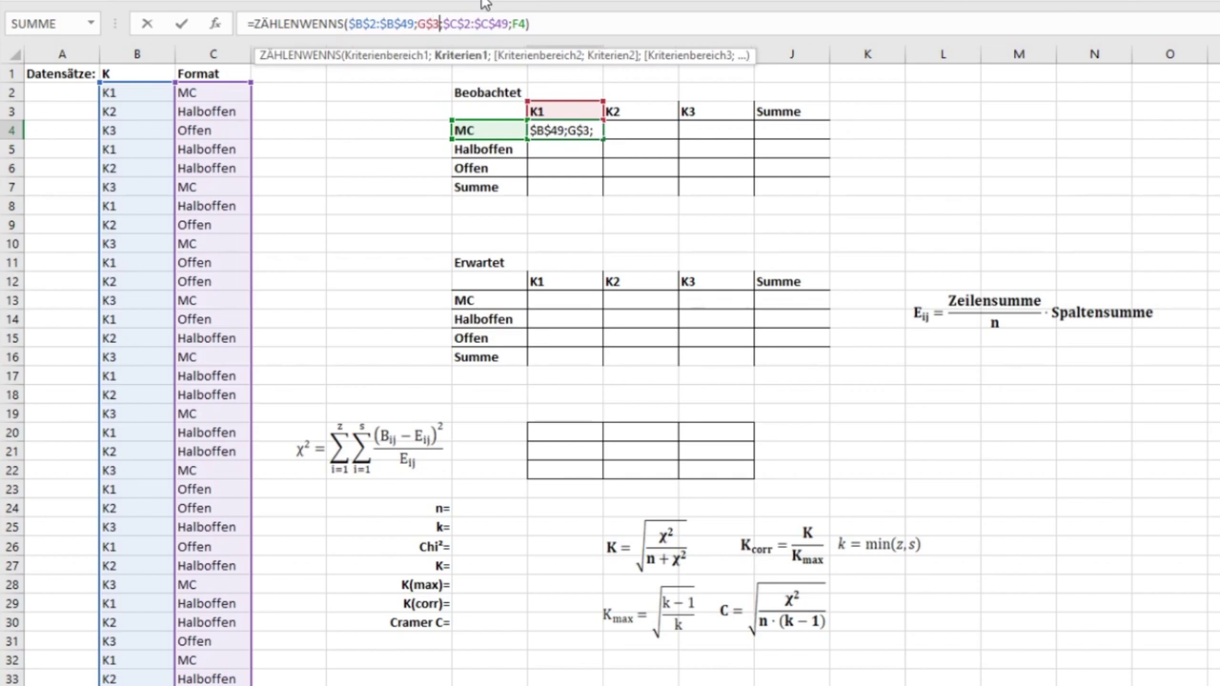
# Step: Fix the column of the second criterion in the G4 formula as $F4 and fill the formula across G4:I6
pyautogui.press('Right')
pyautogui.press('Right')
pyautogui.press('Right')
pyautogui.press('Right')
pyautogui.press('Right')
pyautogui.press('Right')
pyautogui.press('Right')
pyautogui.press('Right')
pyautogui.press('Right')
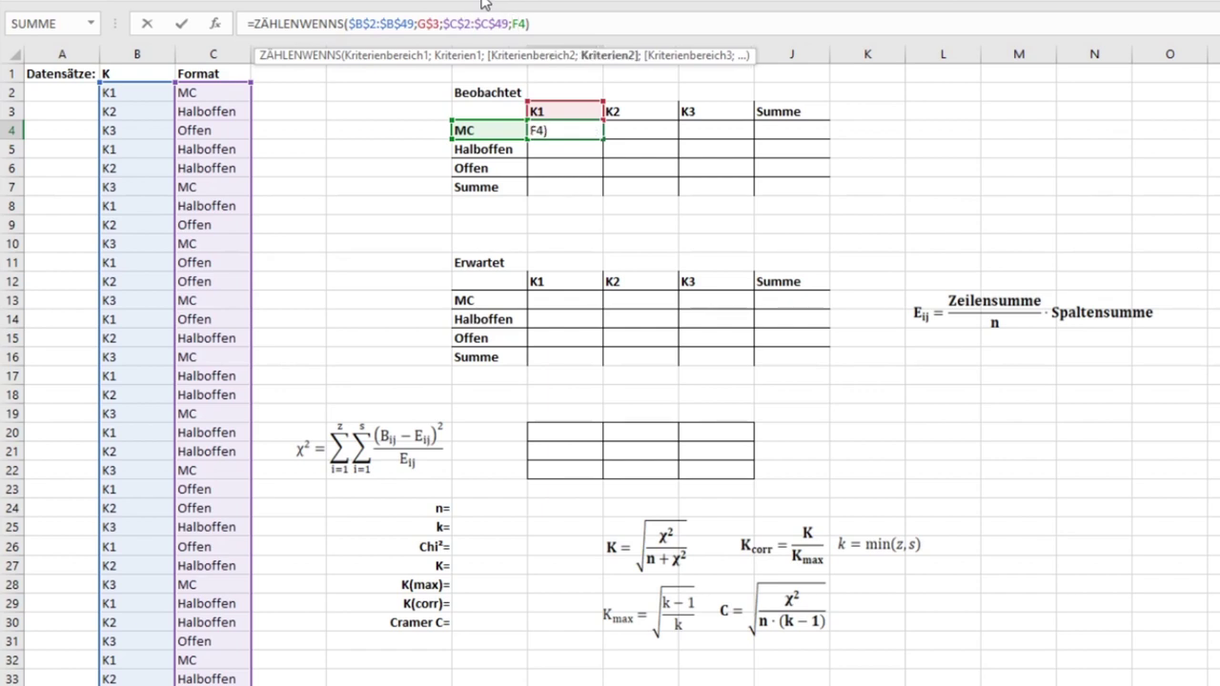
pyautogui.write('$')
pyautogui.press('Right')
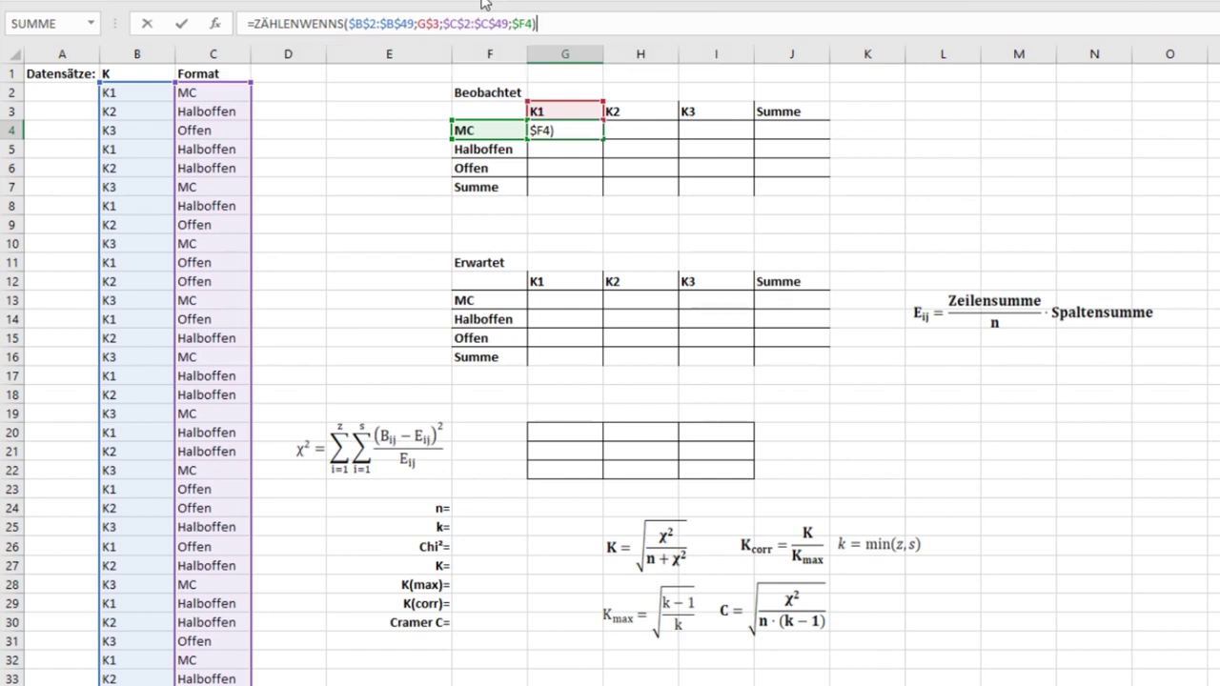
pyautogui.hotkey('ctrl', 'Return')
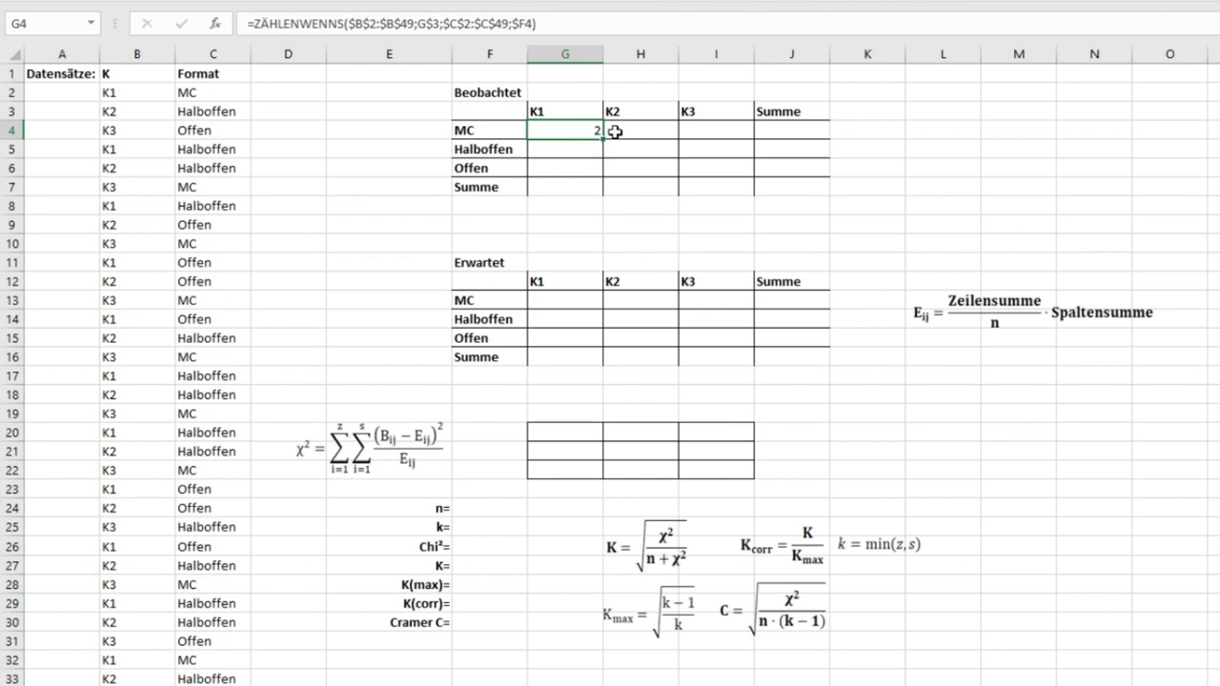
pyautogui.moveTo(609, 159); pyautogui.dragTo(740, 168)
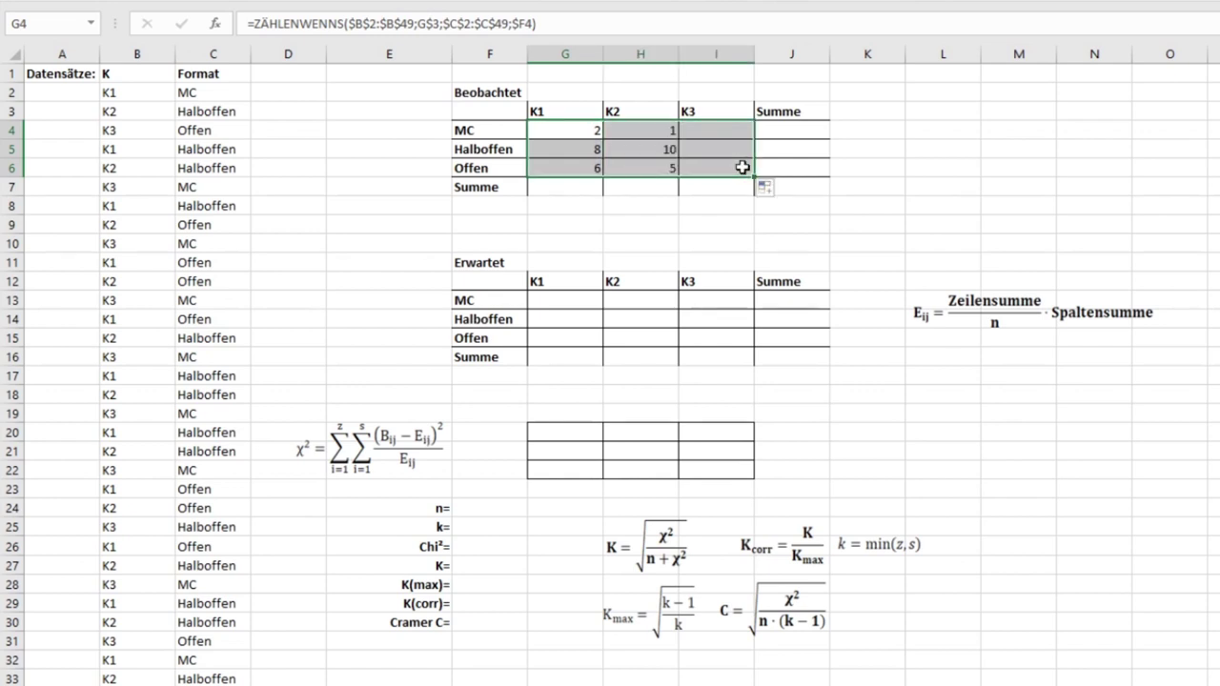
# Step: Sum the K1 column in G7 with =SUMME(G4:G6) and fill the formula across to I7
pyautogui.click(777, 131)
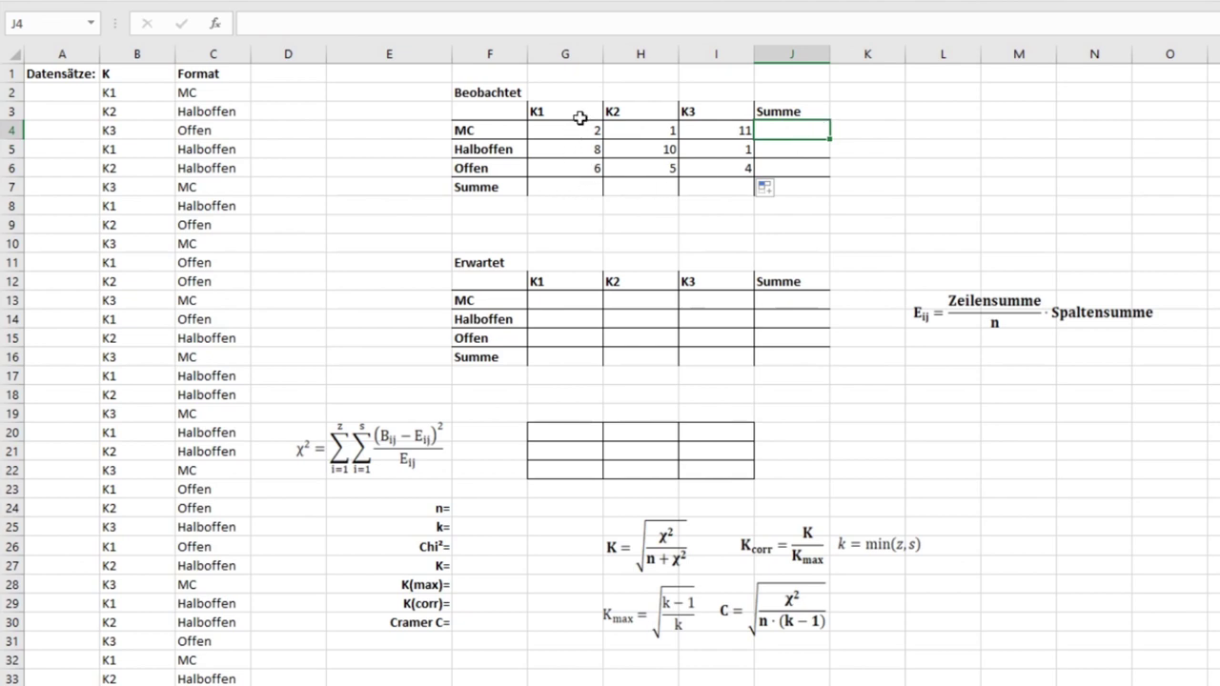
pyautogui.click(572, 186)
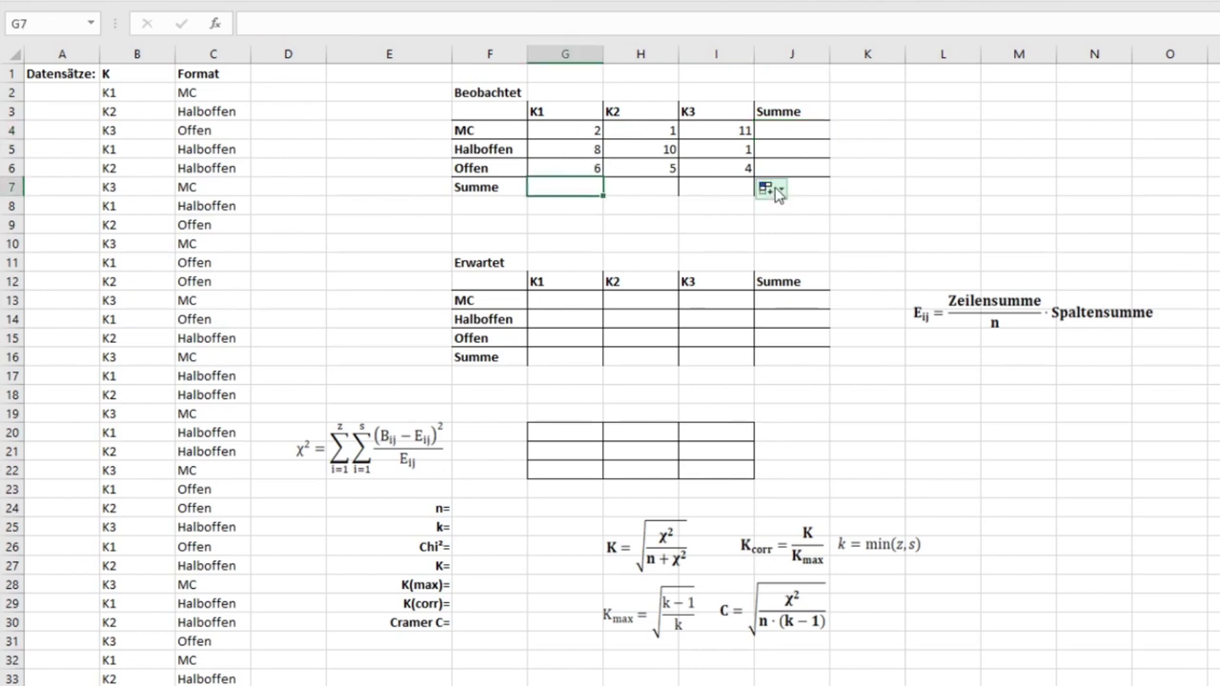
pyautogui.write('=S')
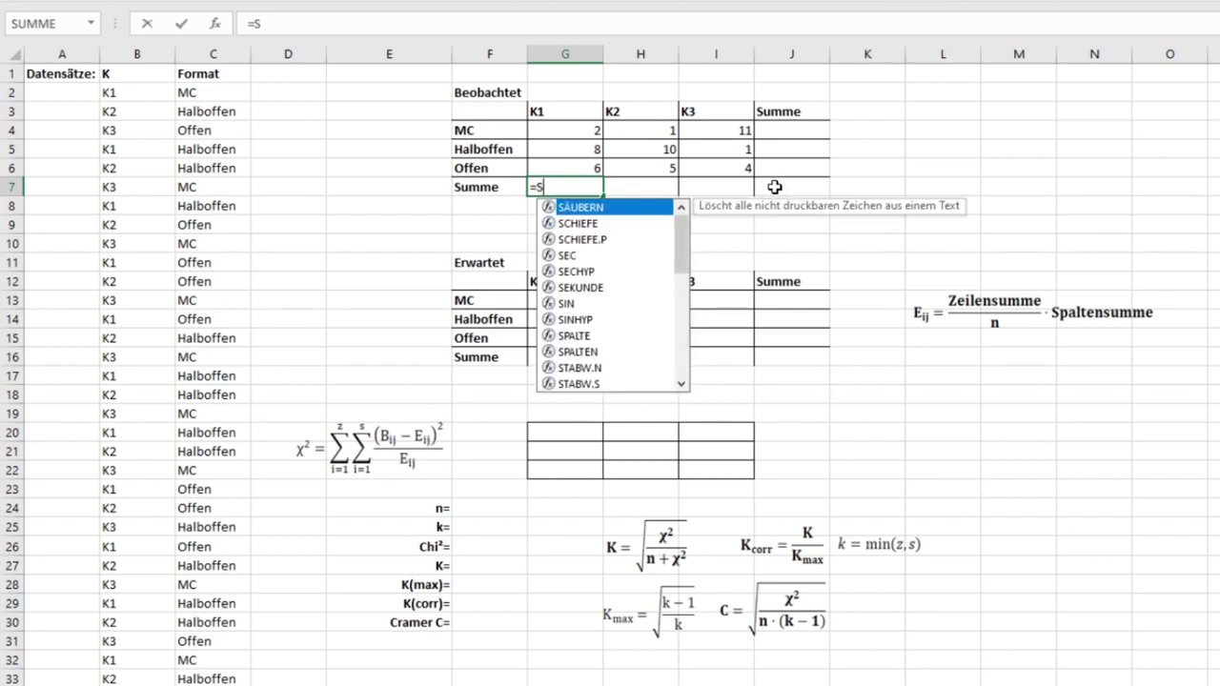
pyautogui.write('UMME(')
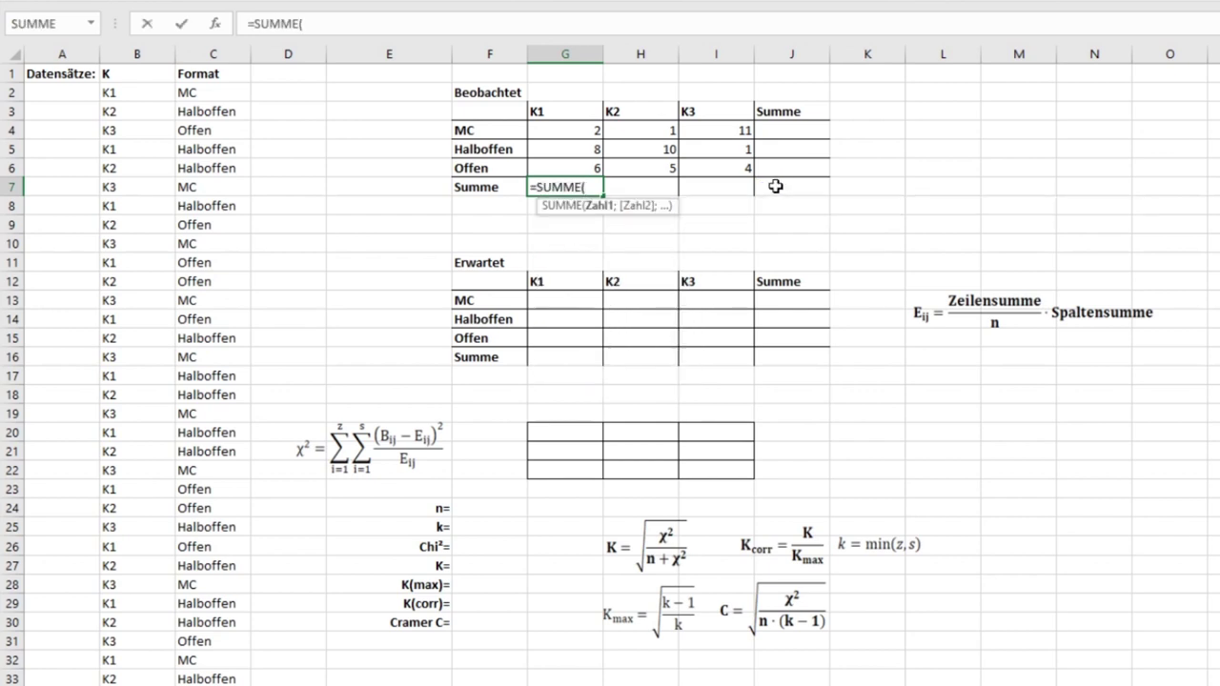
pyautogui.moveTo(588, 127); pyautogui.dragTo(582, 173)
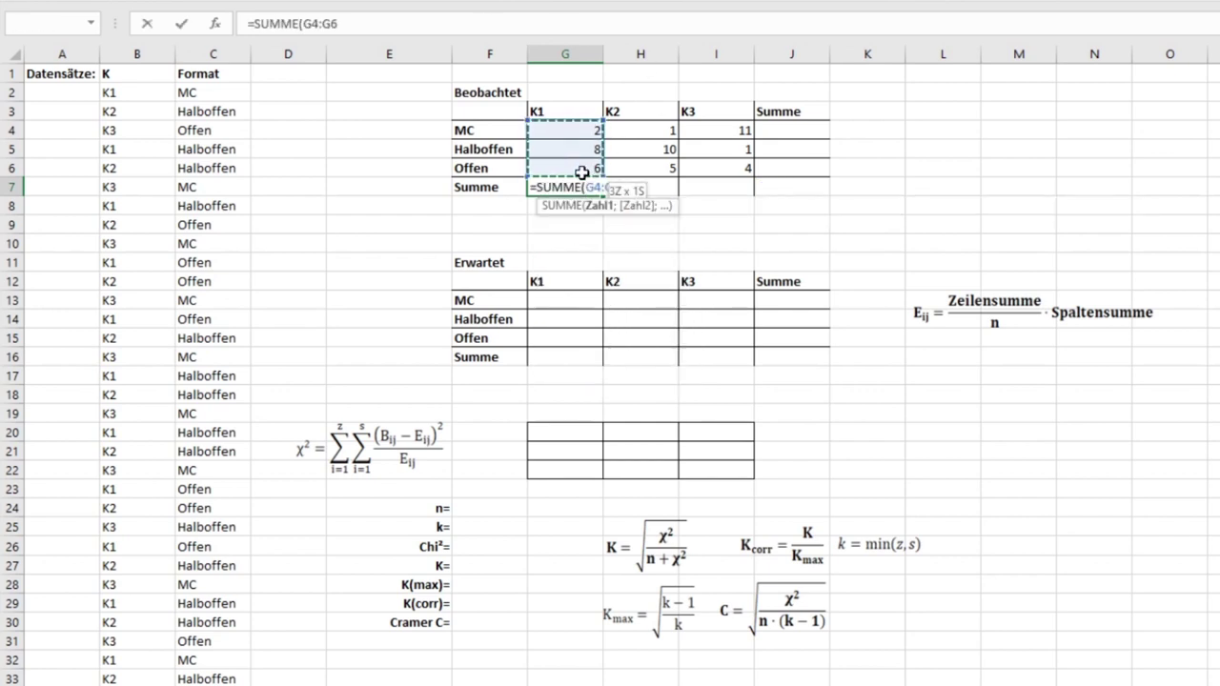
pyautogui.write(')')
pyautogui.press('Return')
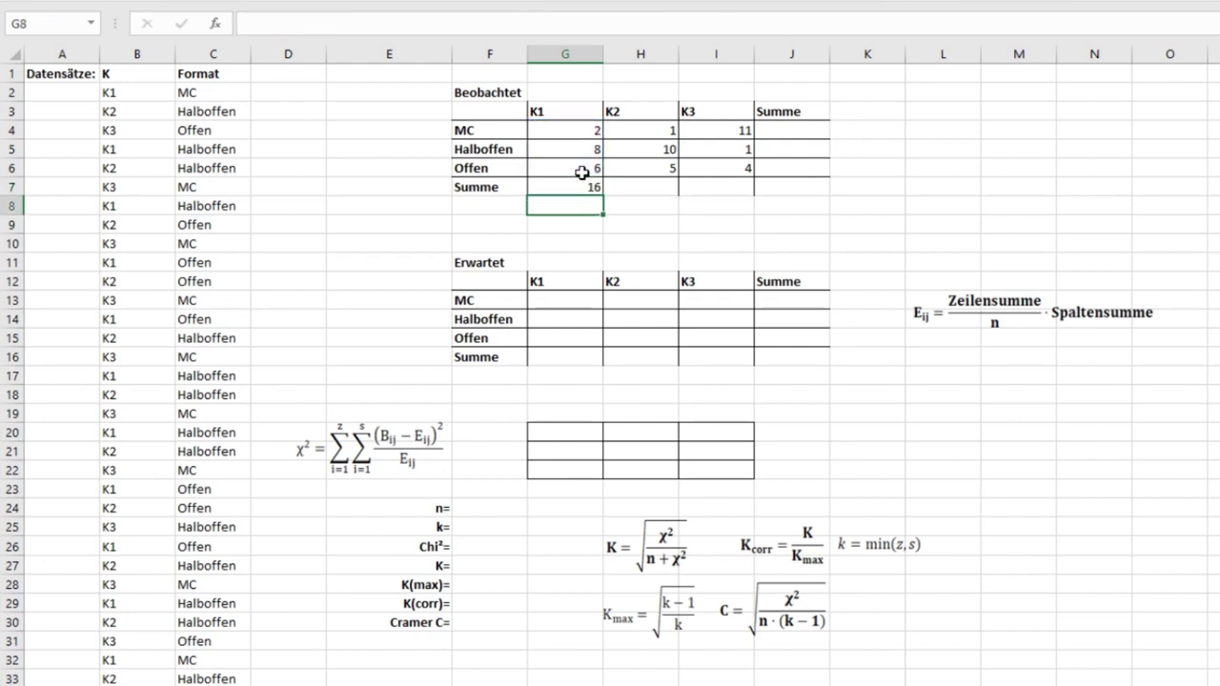
pyautogui.click(597, 186)
pyautogui.moveTo(602, 200); pyautogui.dragTo(735, 194)
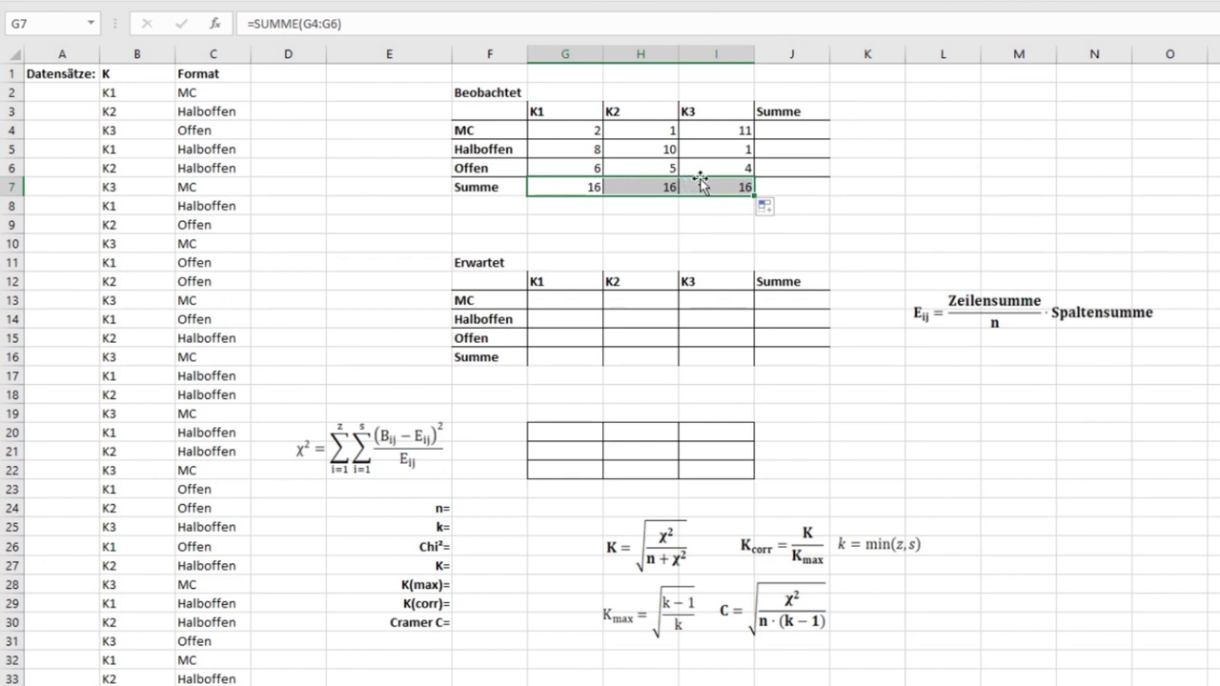
# Step: Sum the observed MC row in J4 with =SUMME(G4:I4) and fill the formula down to J6
pyautogui.click(787, 130)
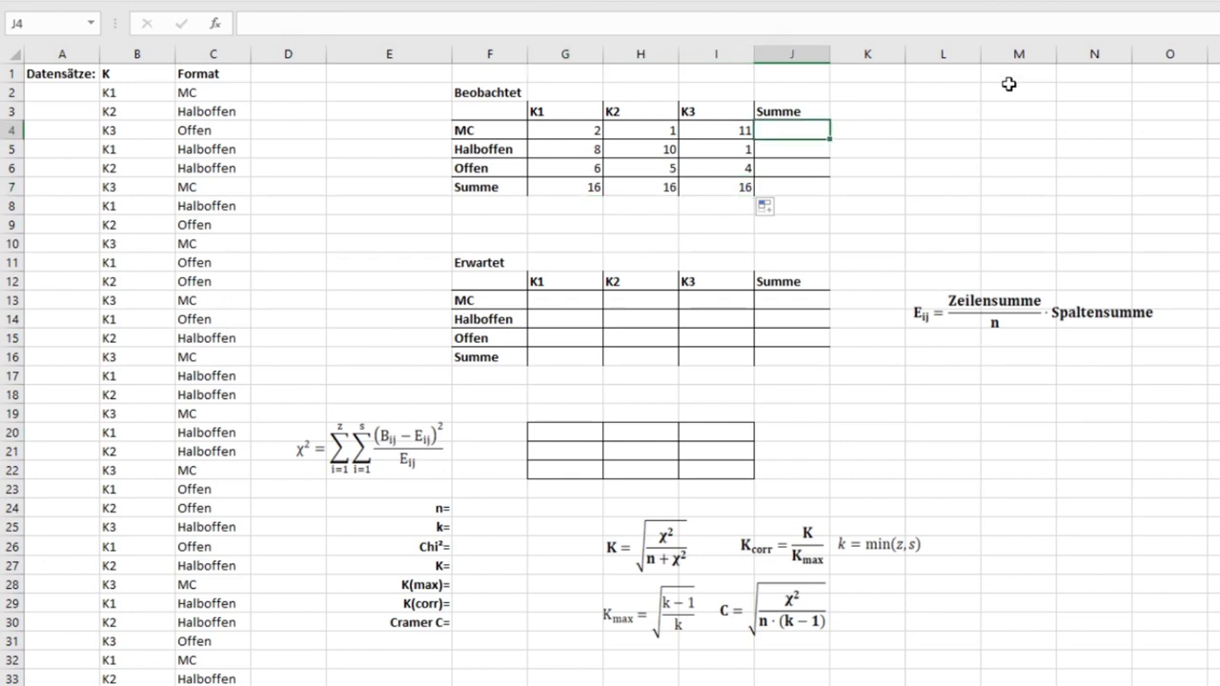
pyautogui.write('=SU')
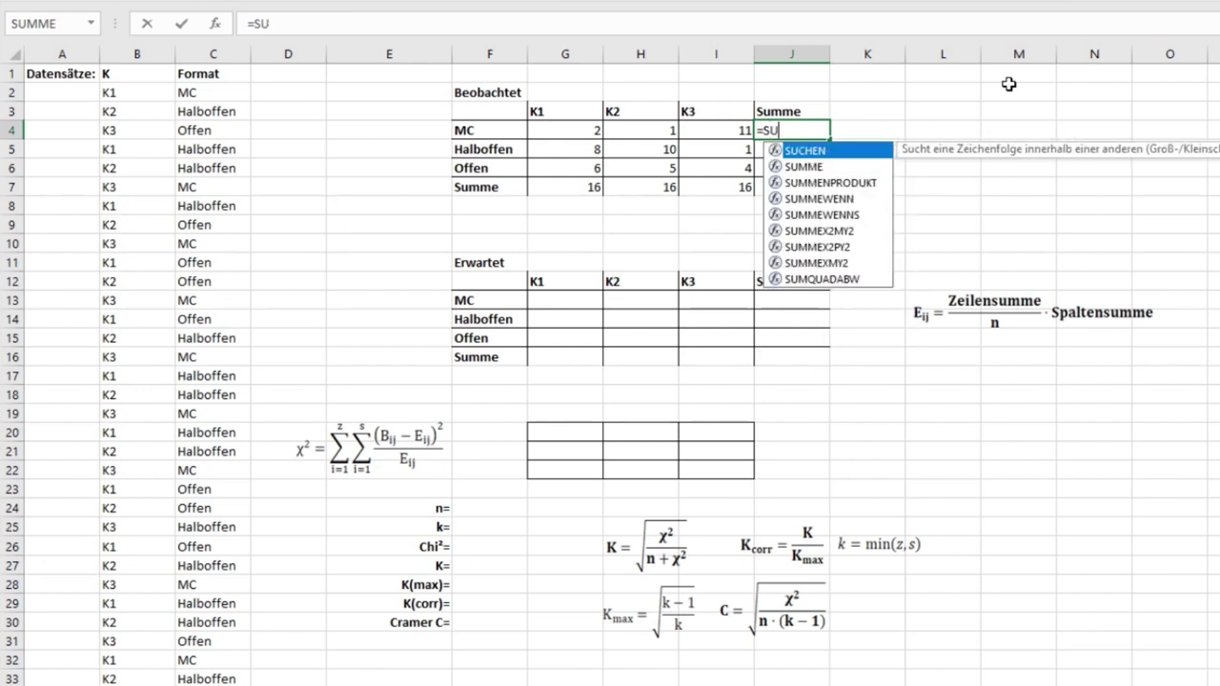
pyautogui.write('MME(')
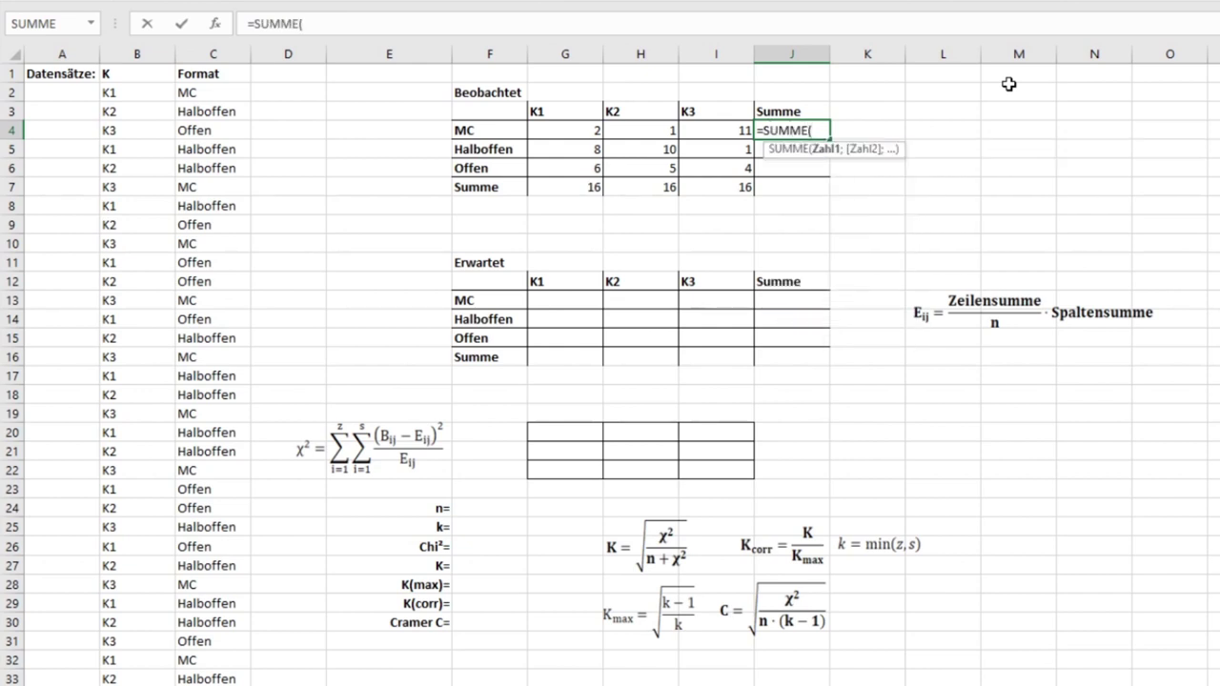
pyautogui.moveTo(567, 127); pyautogui.dragTo(696, 127)
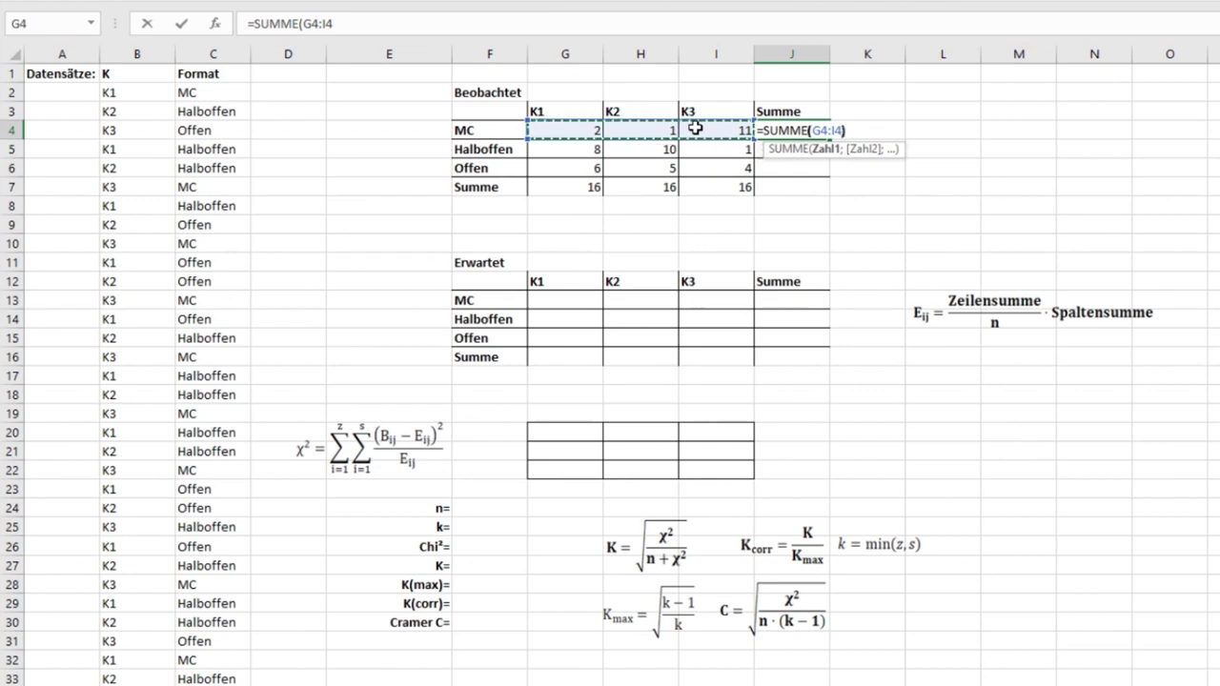
pyautogui.write(')')
pyautogui.press('Return')
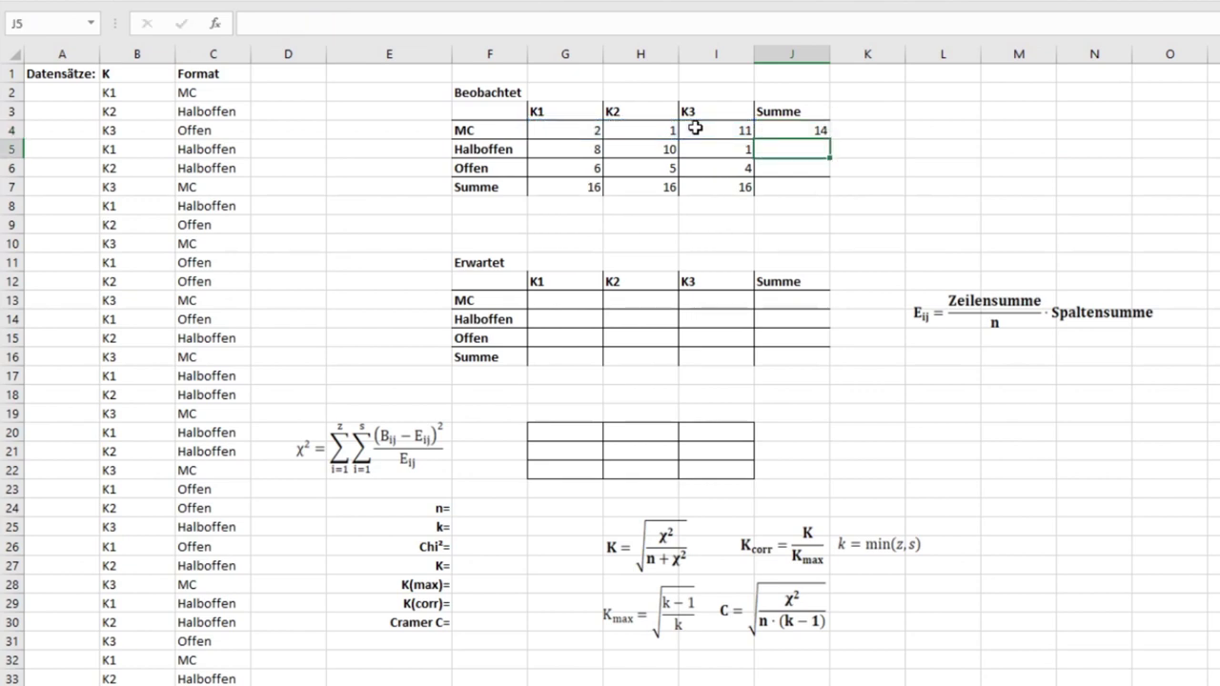
pyautogui.click(816, 134)
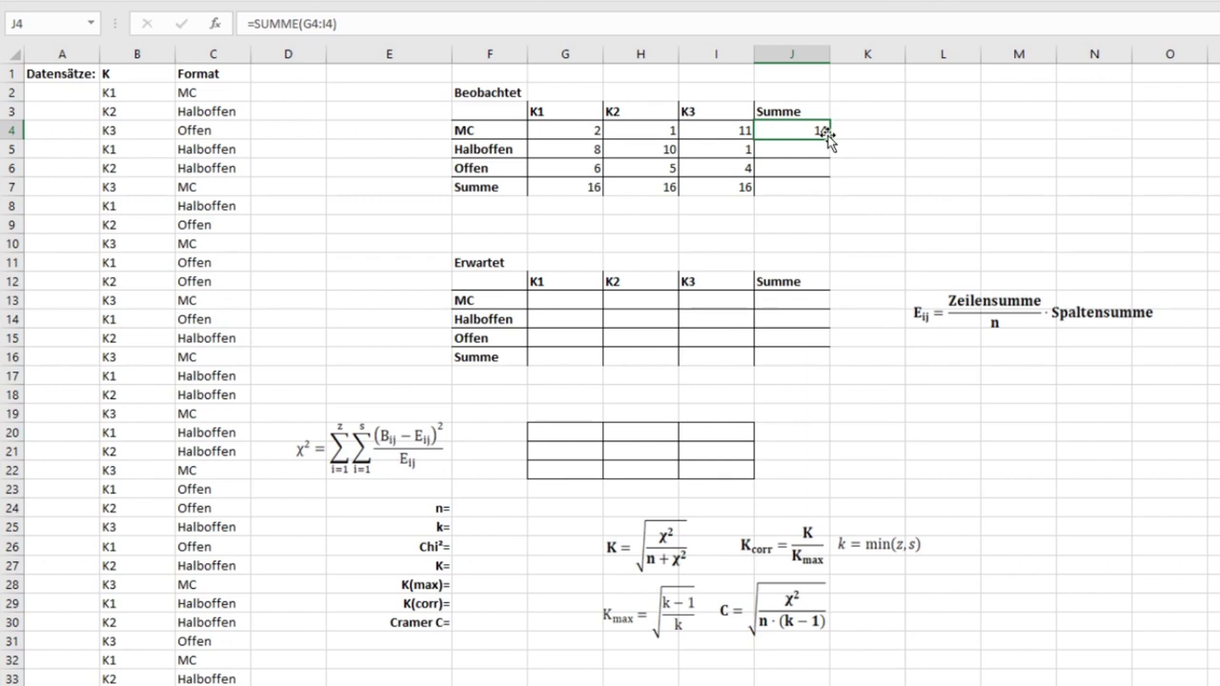
pyautogui.moveTo(829, 140); pyautogui.dragTo(821, 181)
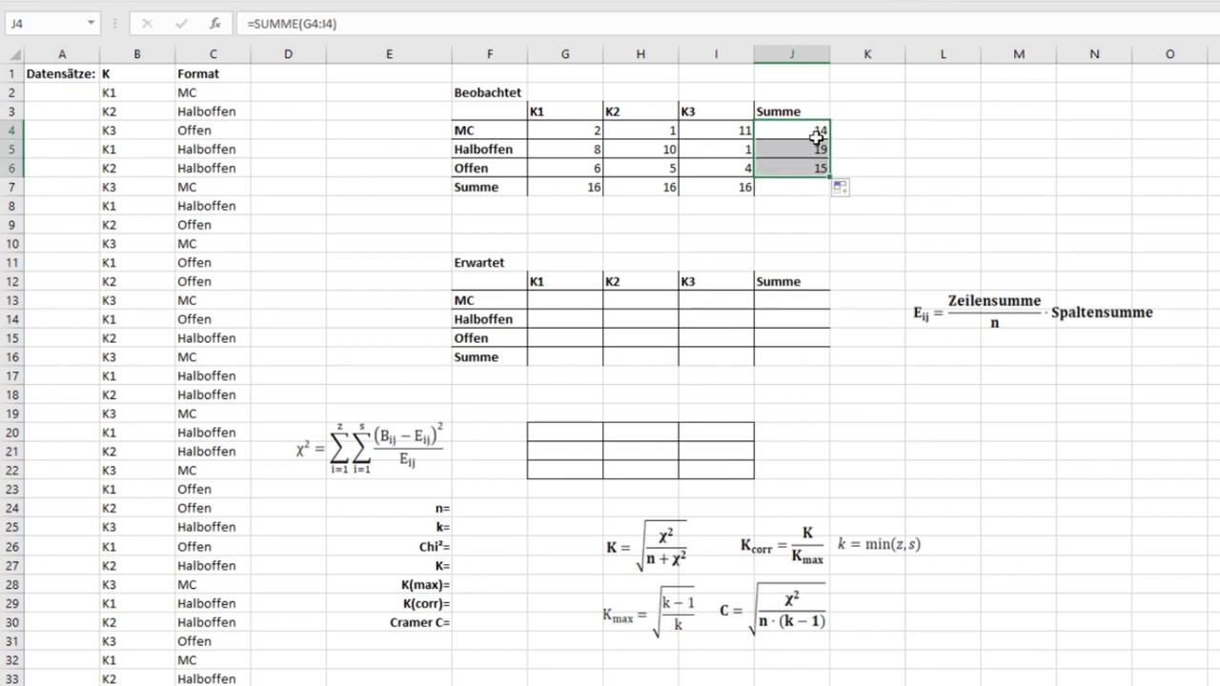
# Step: Calculate the grand total of the observed table in J7 with =SUMME(J4:J6)
pyautogui.click(782, 184)
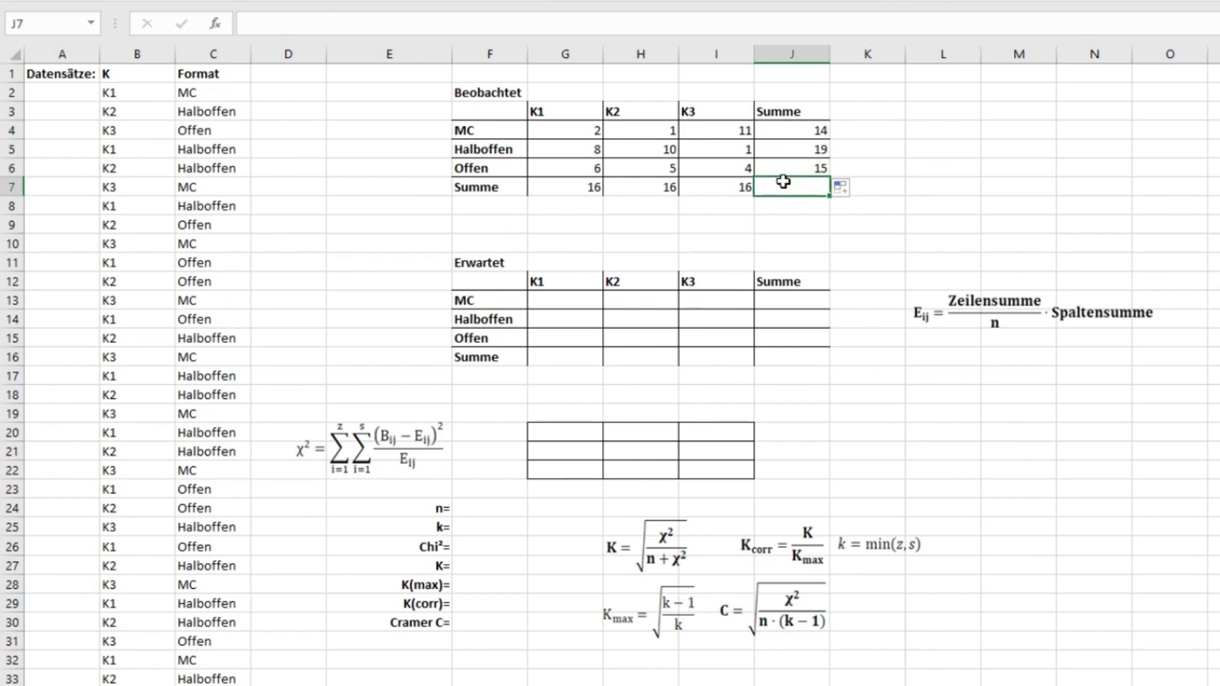
pyautogui.write('=SA')
pyautogui.press('BackSpace')
pyautogui.write('UMME(')
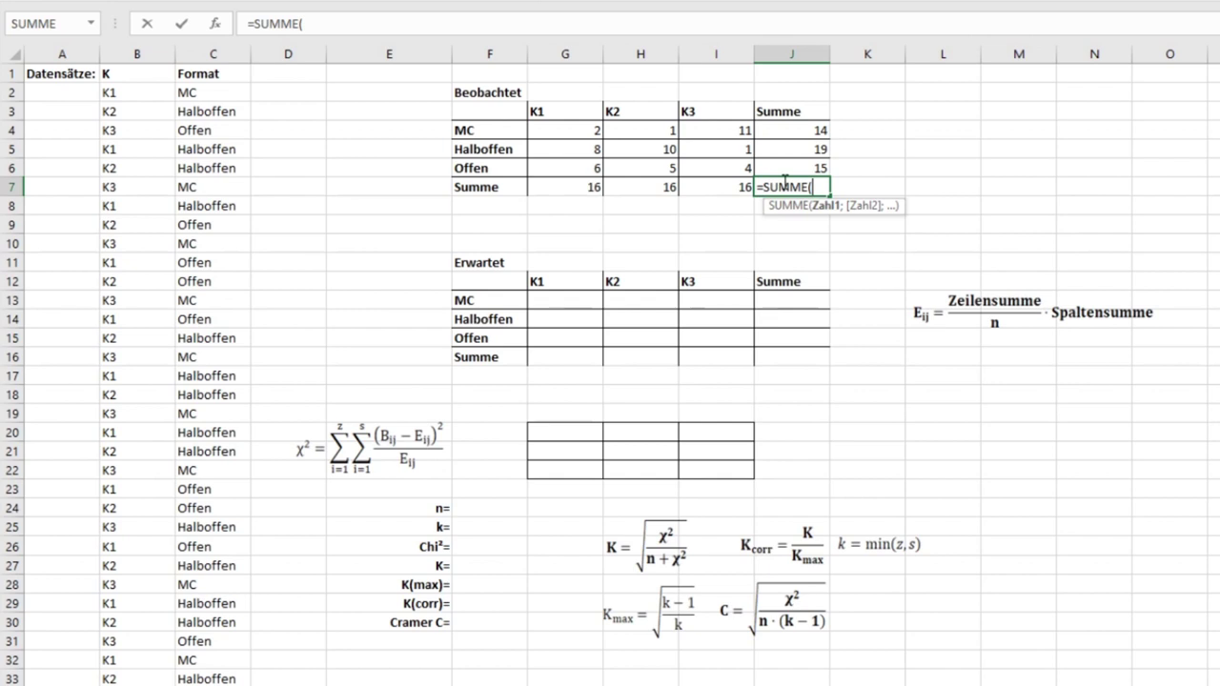
pyautogui.moveTo(795, 130); pyautogui.dragTo(792, 169)
pyautogui.write(')')
pyautogui.press('Return')
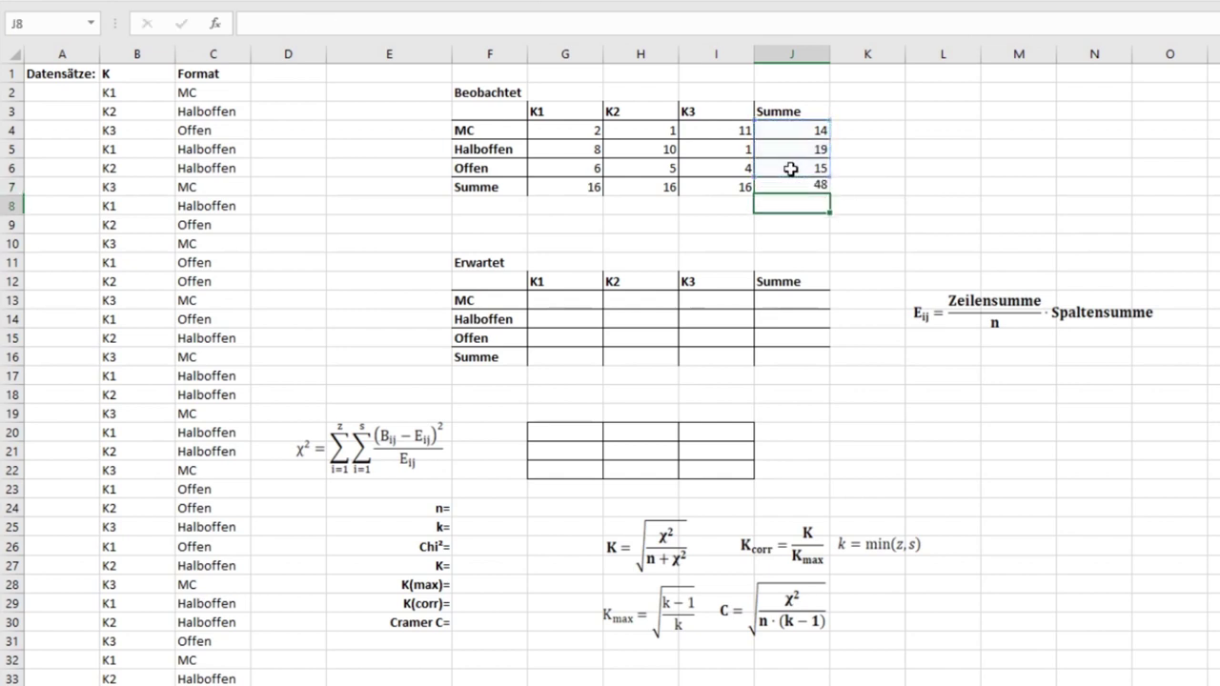
pyautogui.click(809, 185)
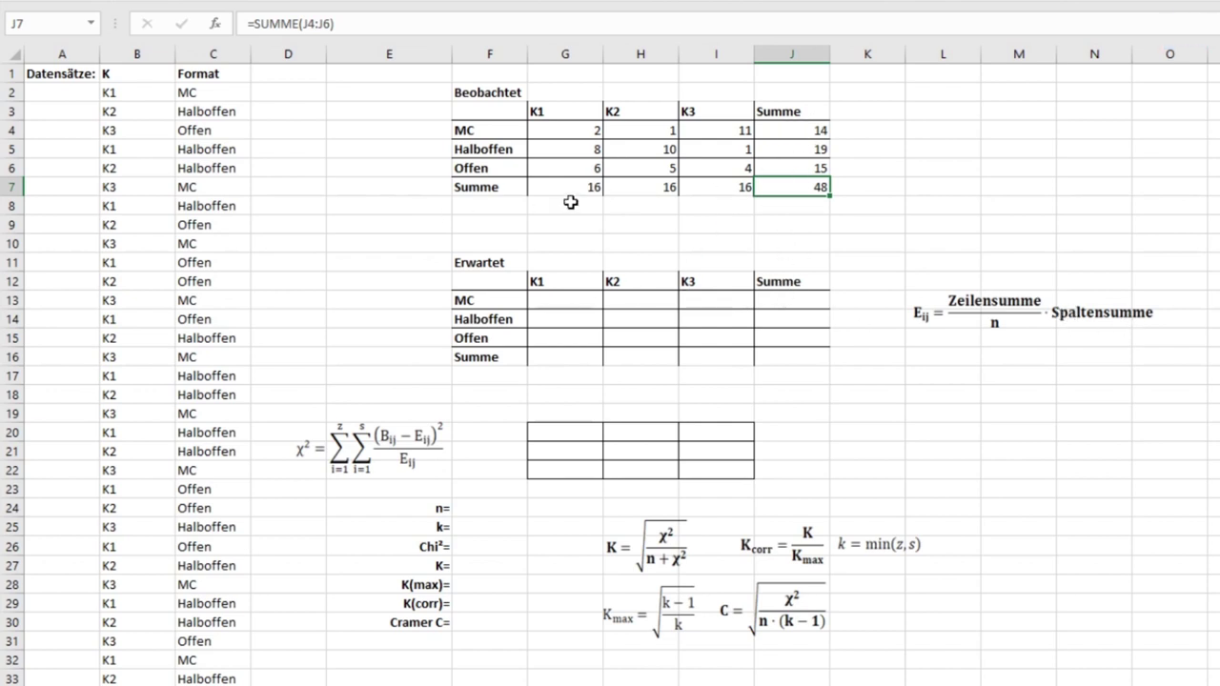
# Step: Link the Erwartet totals to the observed ones: enter =J4 in J13, fill it down to J16, and fill J16 across to G16
pyautogui.click(794, 295)
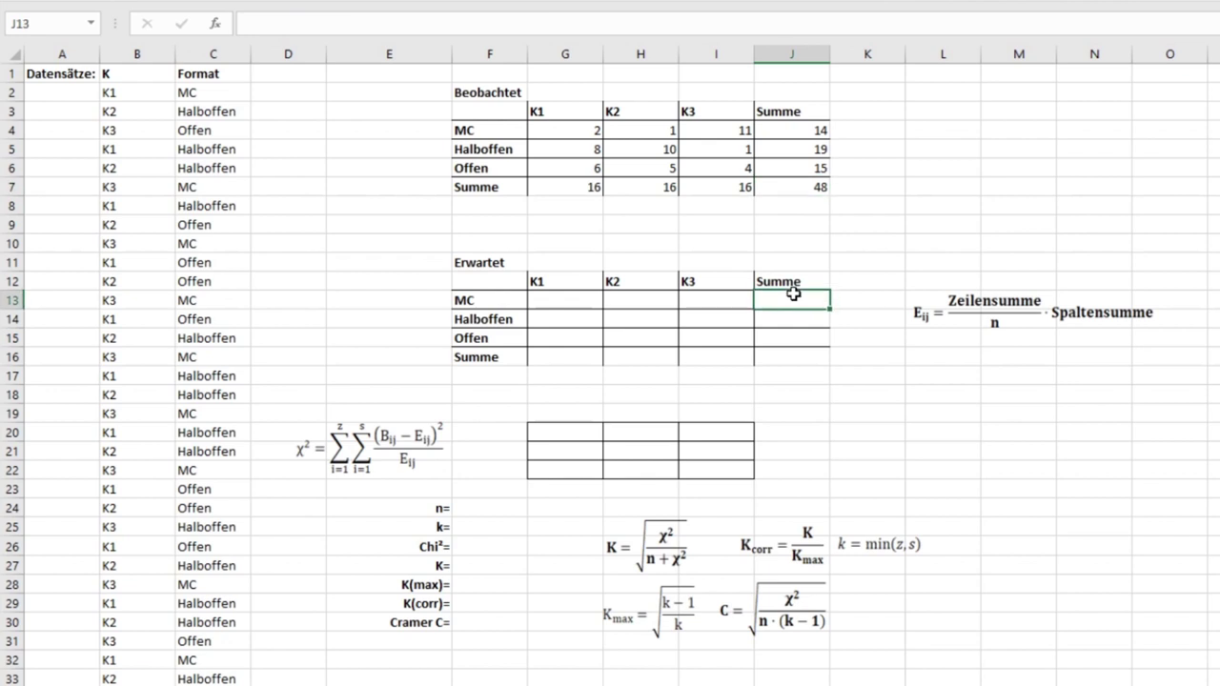
pyautogui.write('=')
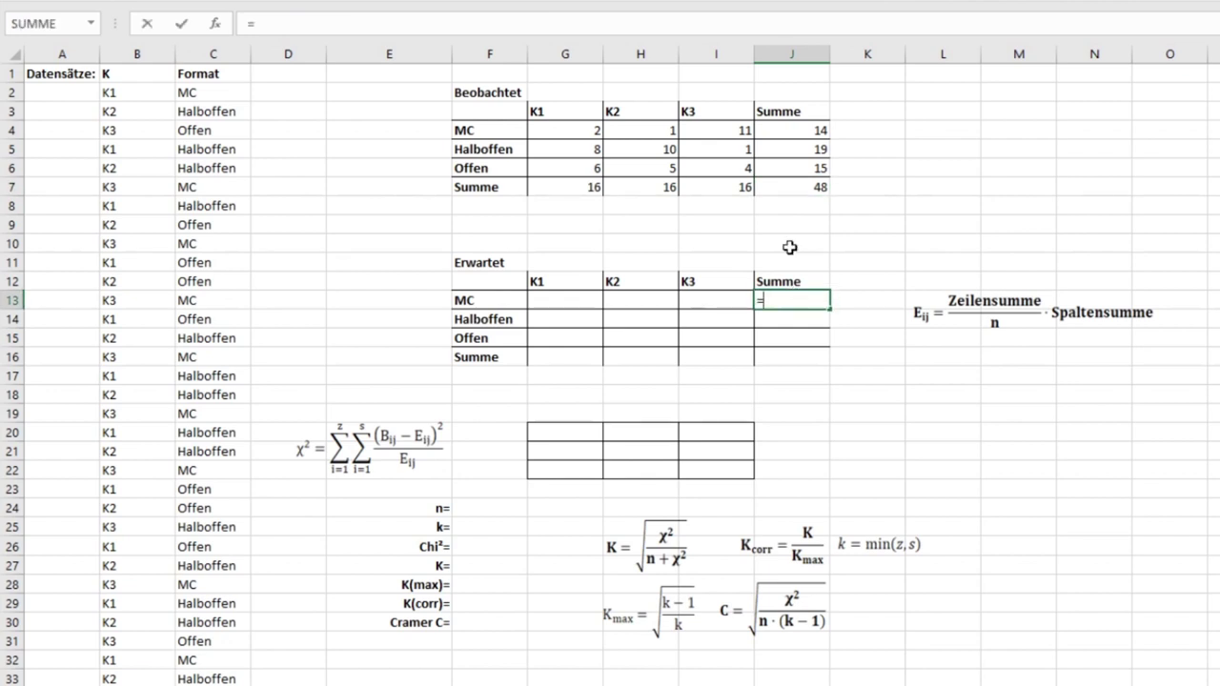
pyautogui.click(818, 128)
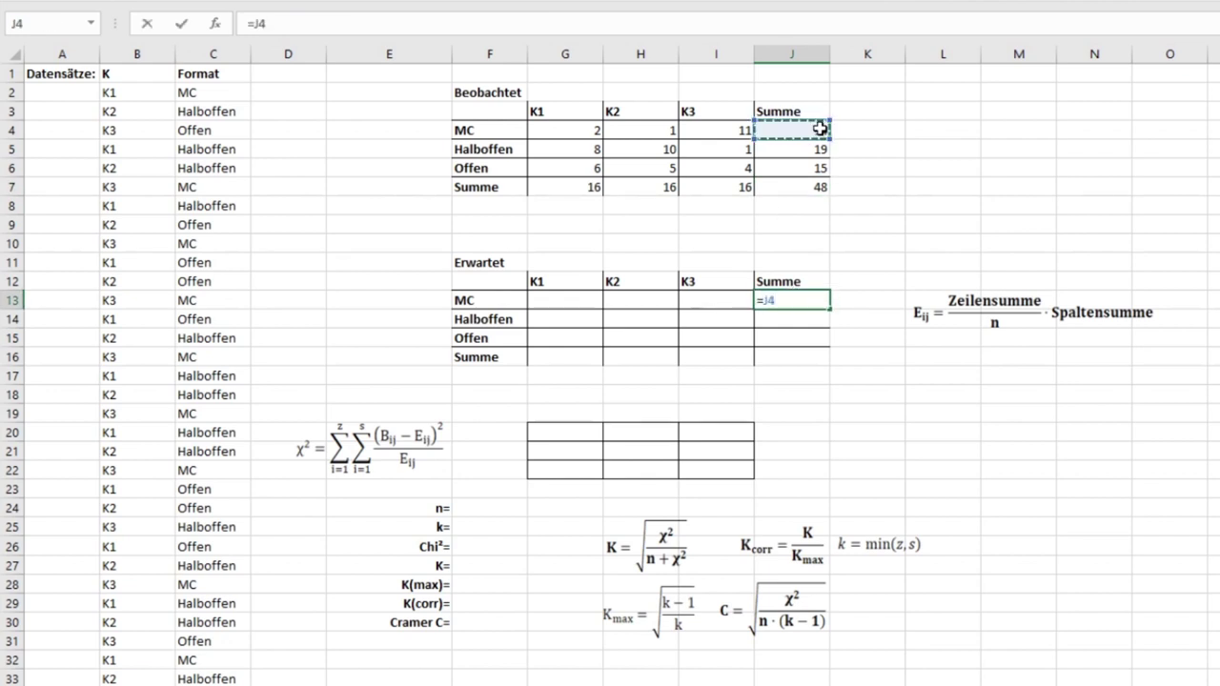
pyautogui.press('Return')
pyautogui.click(816, 303)
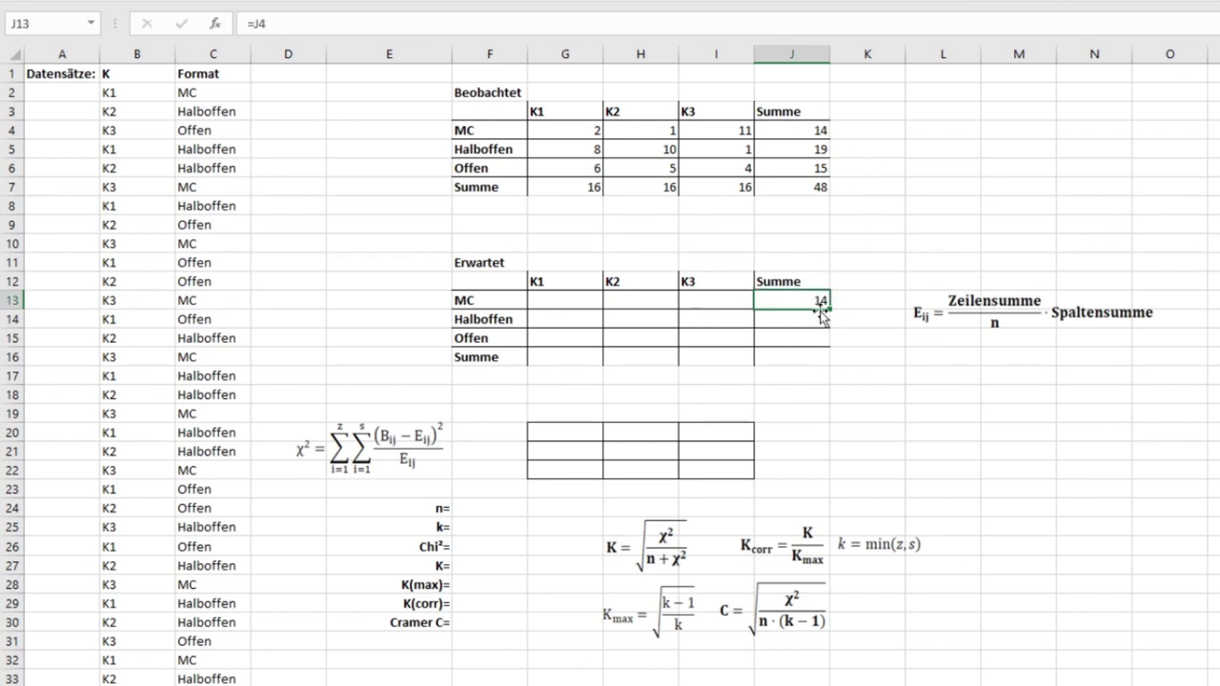
pyautogui.moveTo(832, 309); pyautogui.dragTo(817, 357)
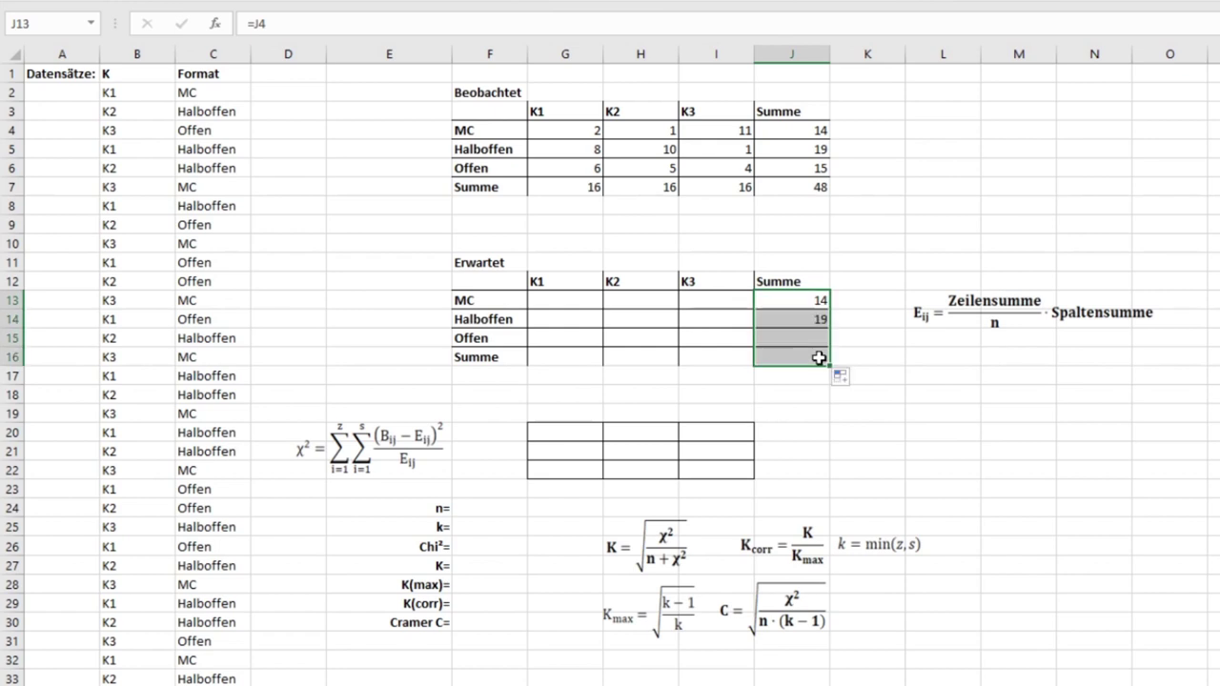
pyautogui.click(797, 353)
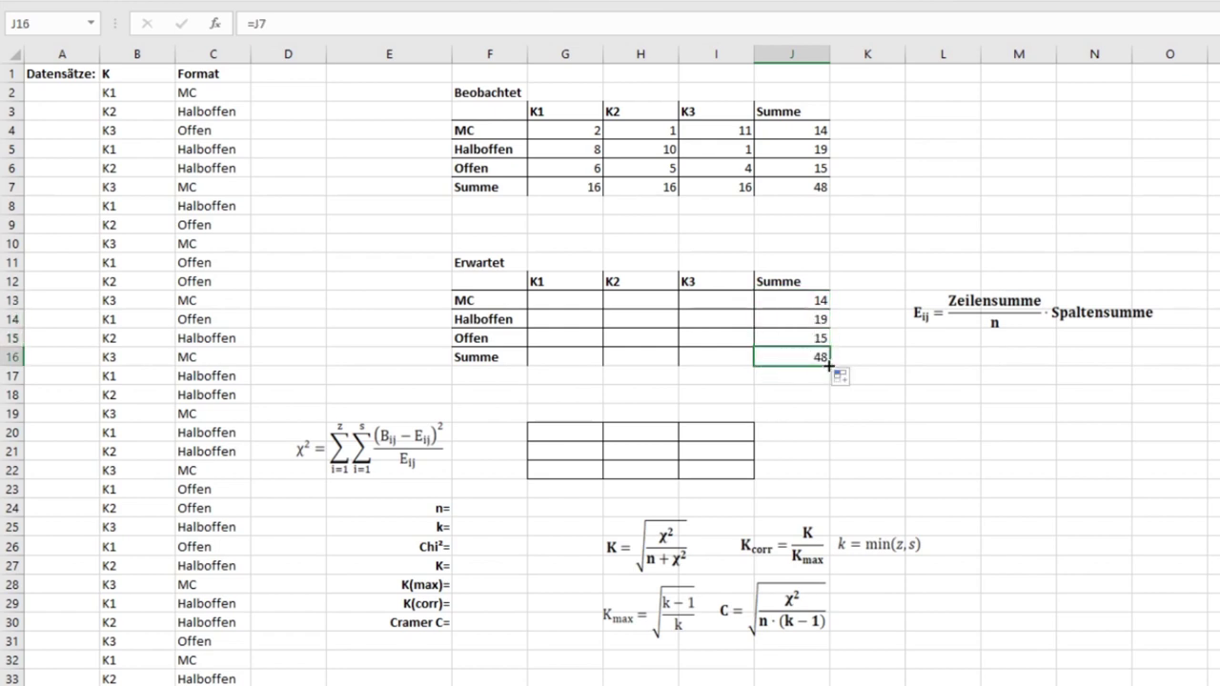
pyautogui.moveTo(826, 365); pyautogui.dragTo(539, 373)
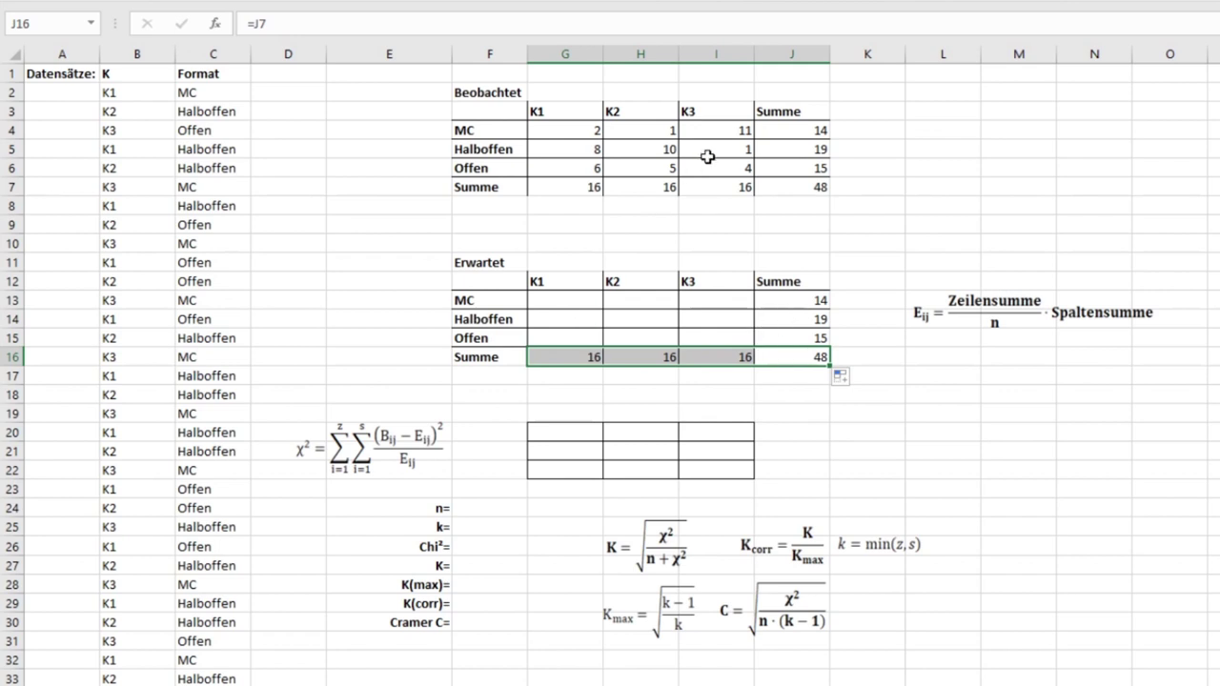
# Step: Begin the expected frequency formula in G13 with the row total divided by the grand total, as =$J13/$J$16
pyautogui.moveTo(579, 299); pyautogui.dragTo(558, 299)
pyautogui.write('=')
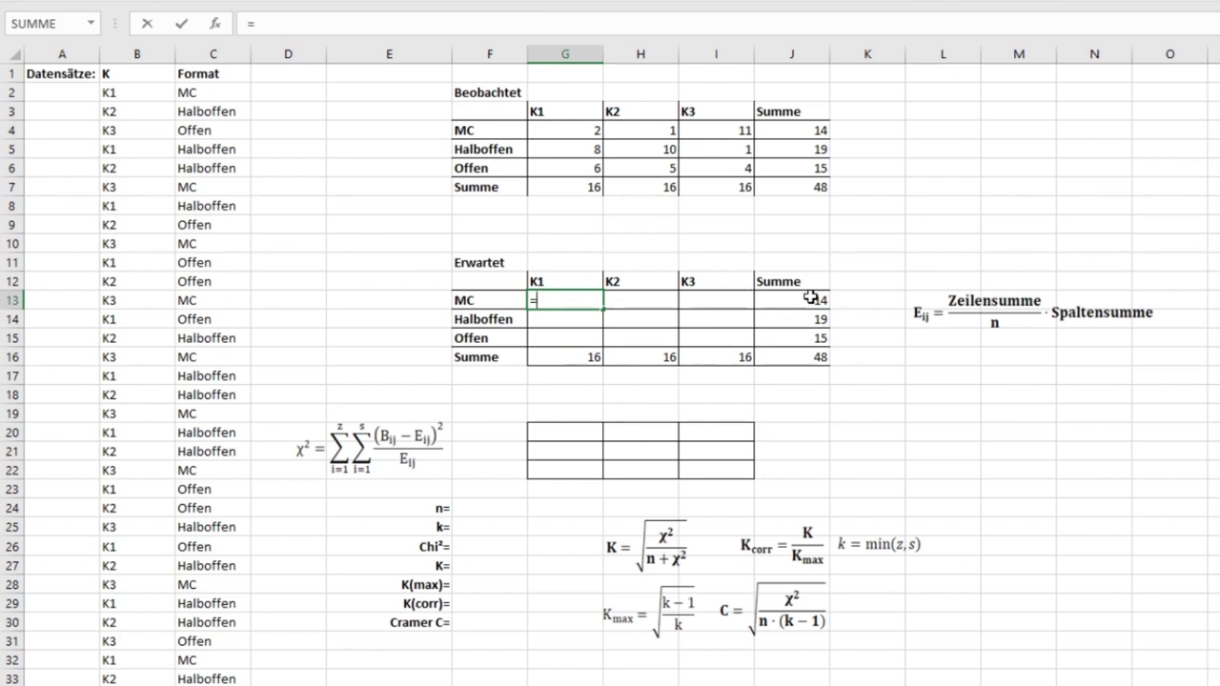
pyautogui.click(809, 298)
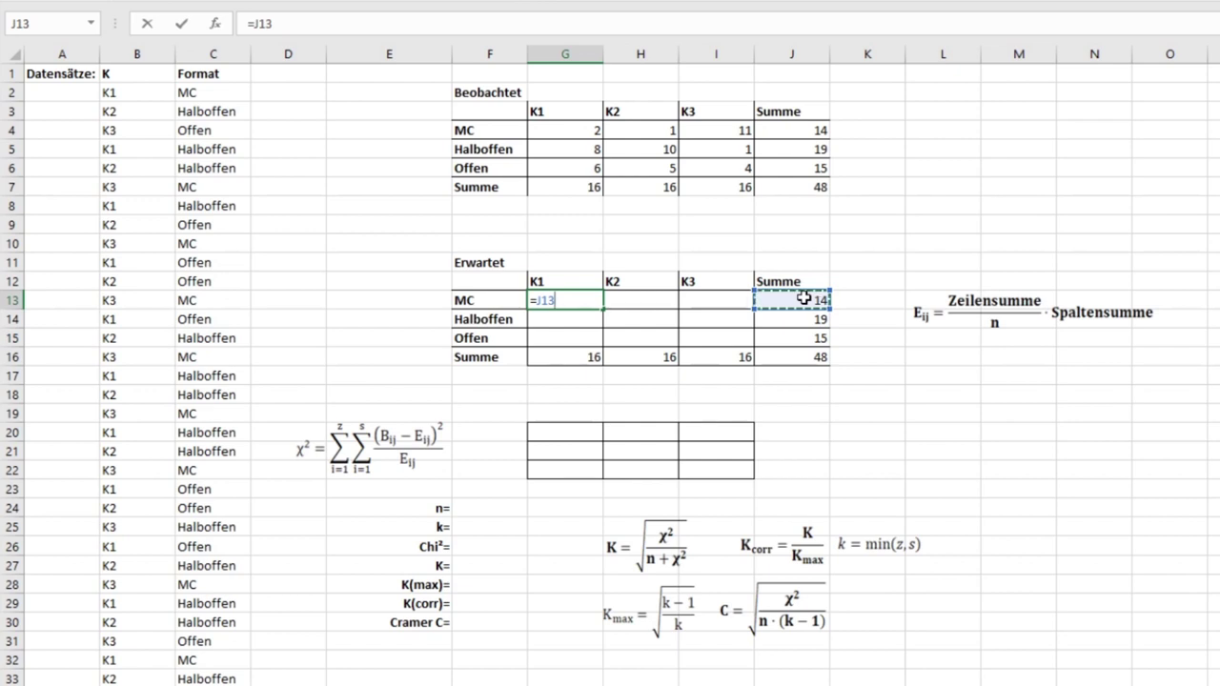
pyautogui.press('F4')
pyautogui.press('F4')
pyautogui.press('F4')
pyautogui.write('/')
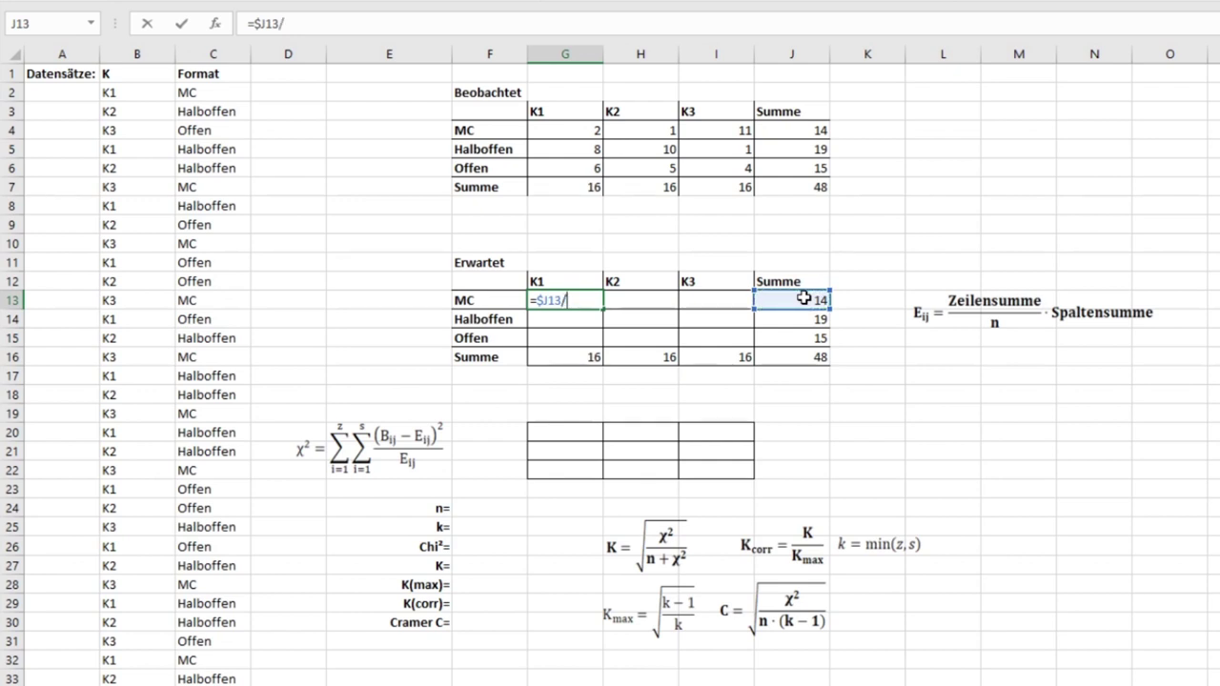
pyautogui.click(799, 359)
pyautogui.press('F4')
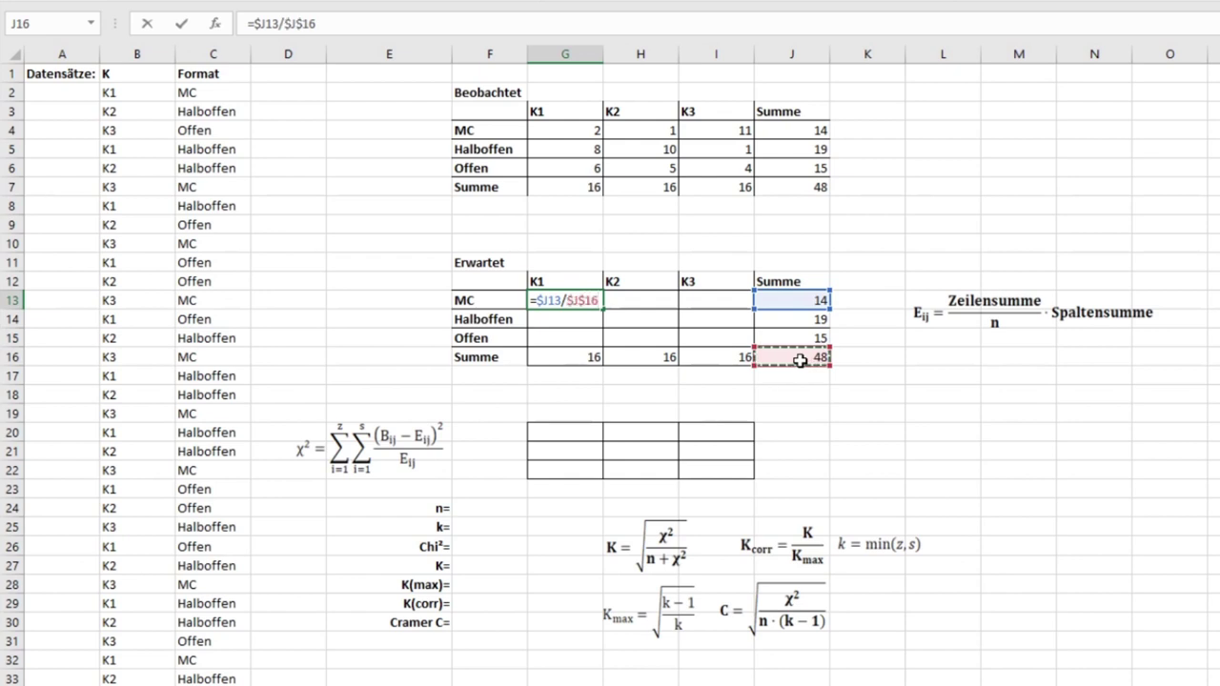
# Step: Complete the G13 formula by multiplying by the K1 column total with its row fixed, as G$16
pyautogui.write('*')
pyautogui.click(564, 358)
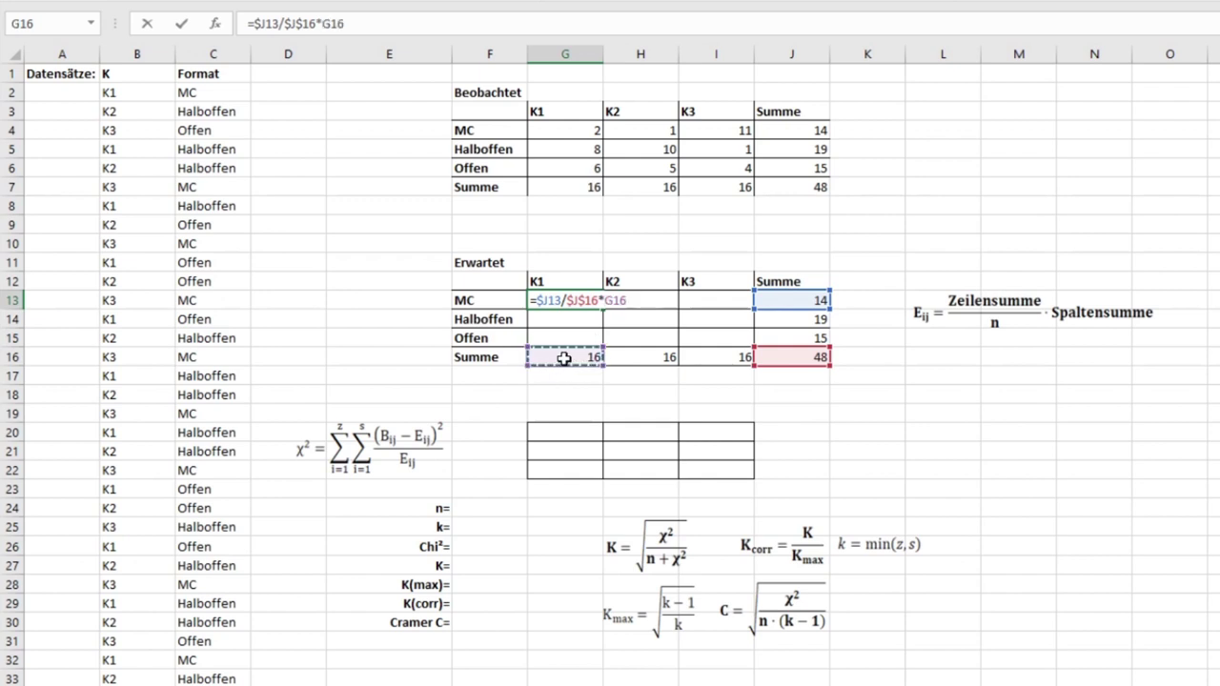
pyautogui.press('F4')
pyautogui.press('F4')
pyautogui.press('Return')
pyautogui.press('Up')
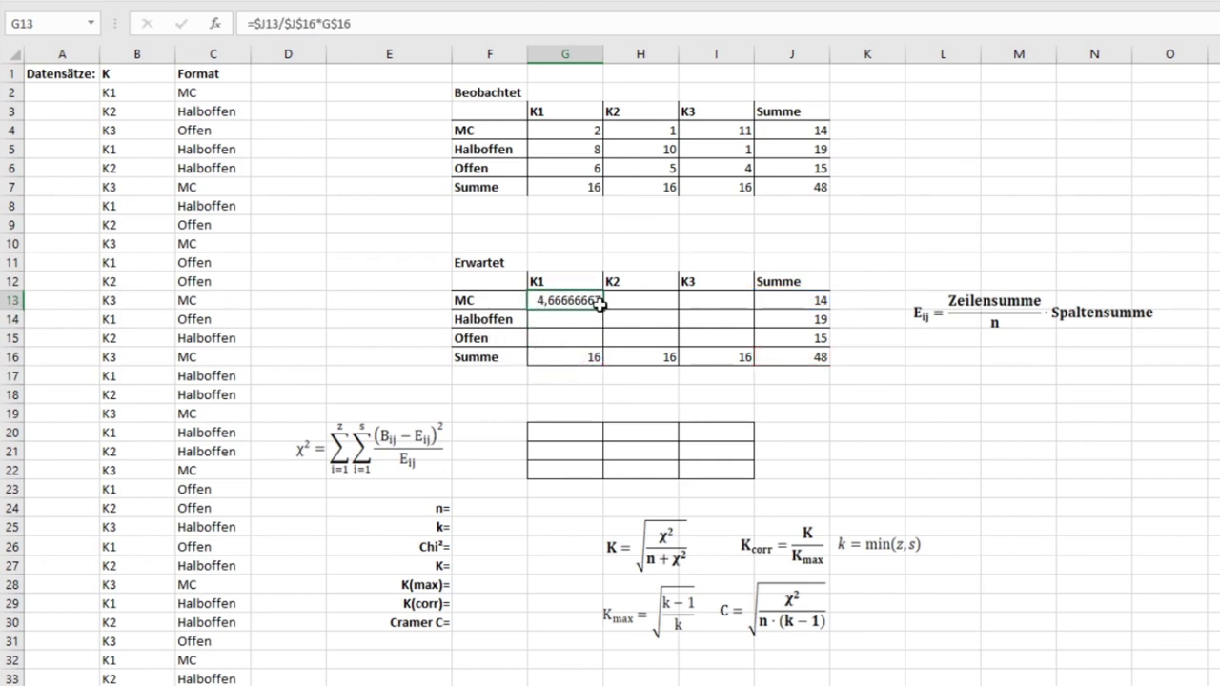
# Step: Fill the expected frequency formula from G13 across and down to I15, and check the column totals in row 16
pyautogui.moveTo(602, 309); pyautogui.dragTo(742, 345)
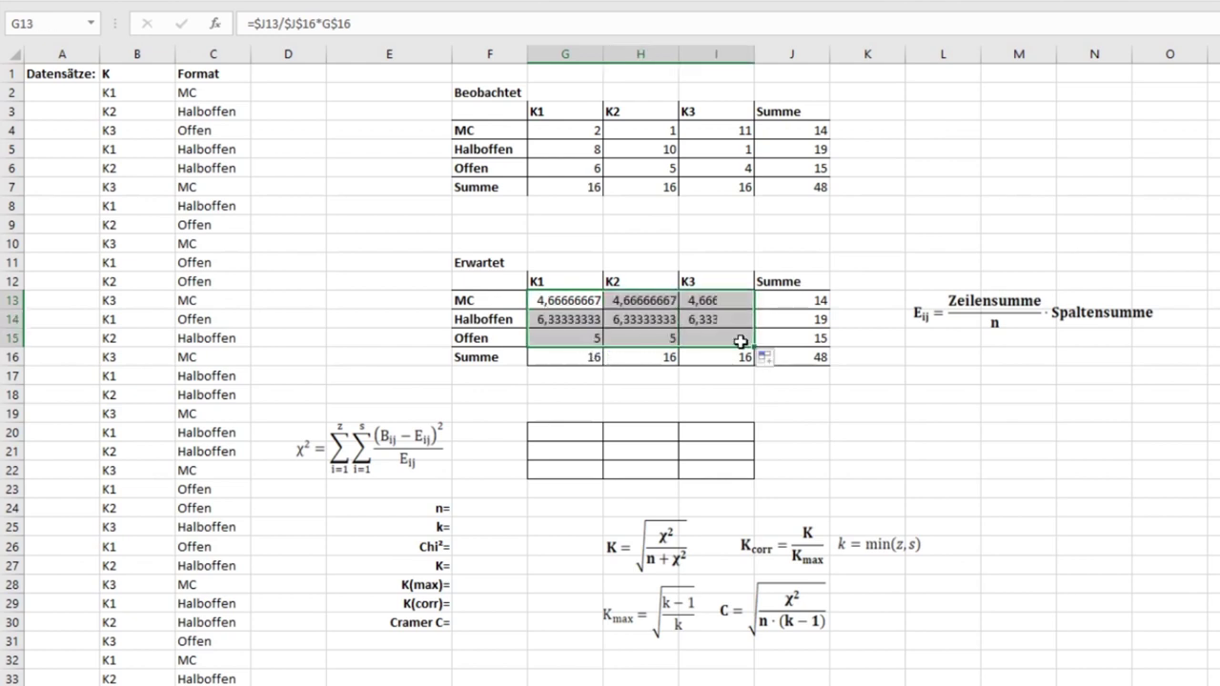
pyautogui.click(585, 357)
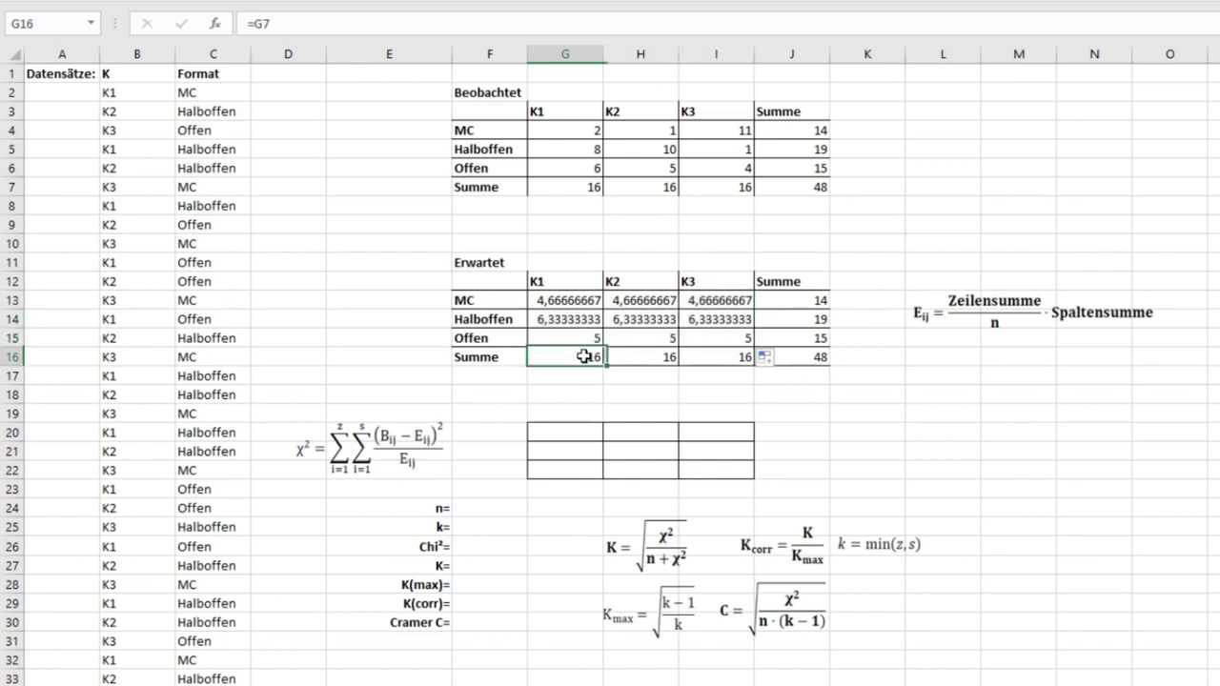
pyautogui.click(657, 357)
pyautogui.click(714, 357)
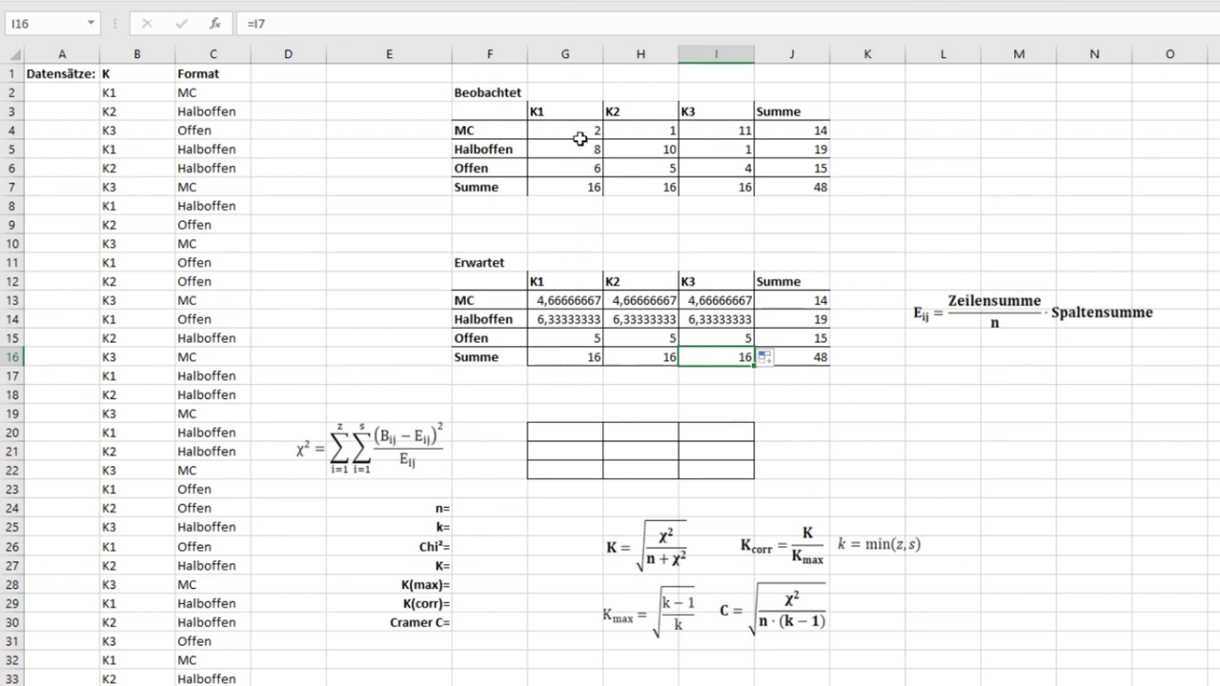
# Step: Enter =(G4-G13)/G13 in G20, relating the observed-minus-expected difference to the expected frequency
pyautogui.moveTo(567, 129); pyautogui.dragTo(738, 166)
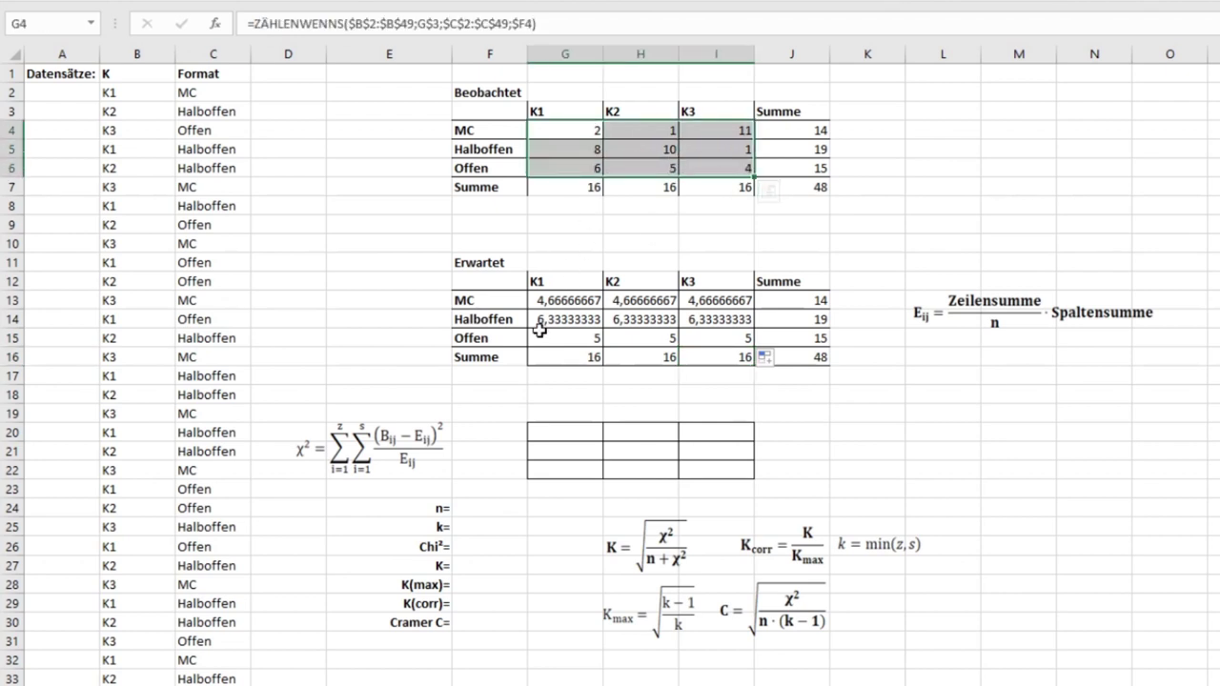
pyautogui.moveTo(563, 302); pyautogui.dragTo(710, 340)
pyautogui.click(558, 428)
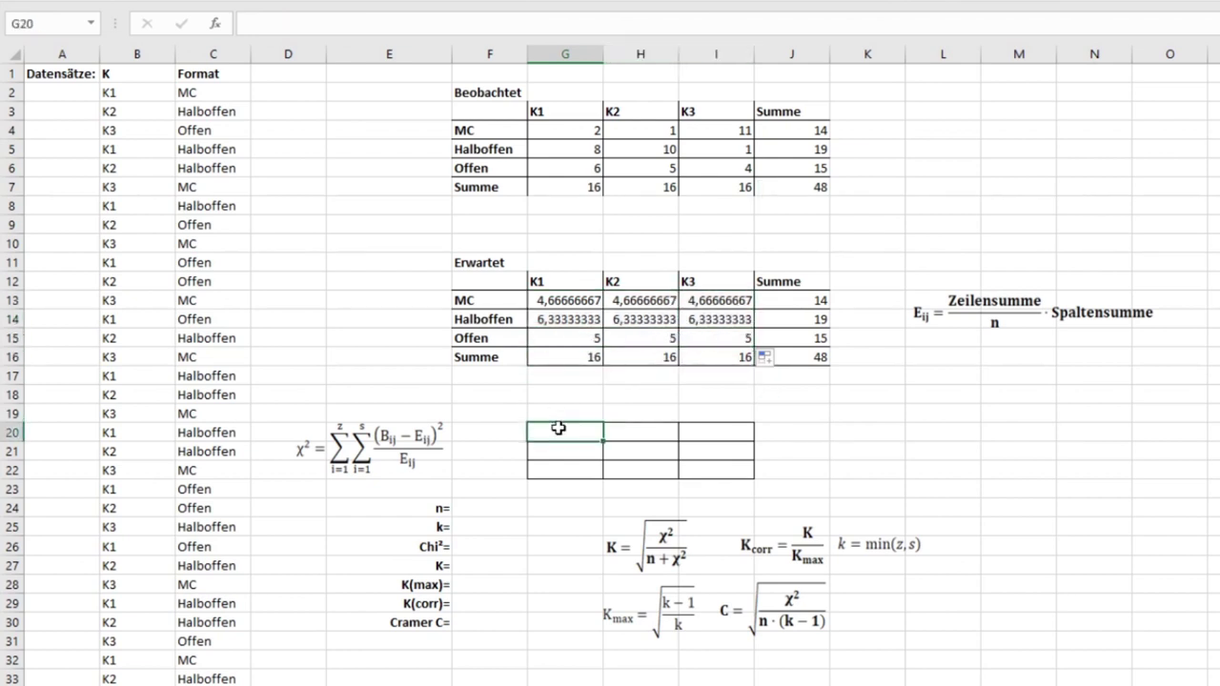
pyautogui.write('=')
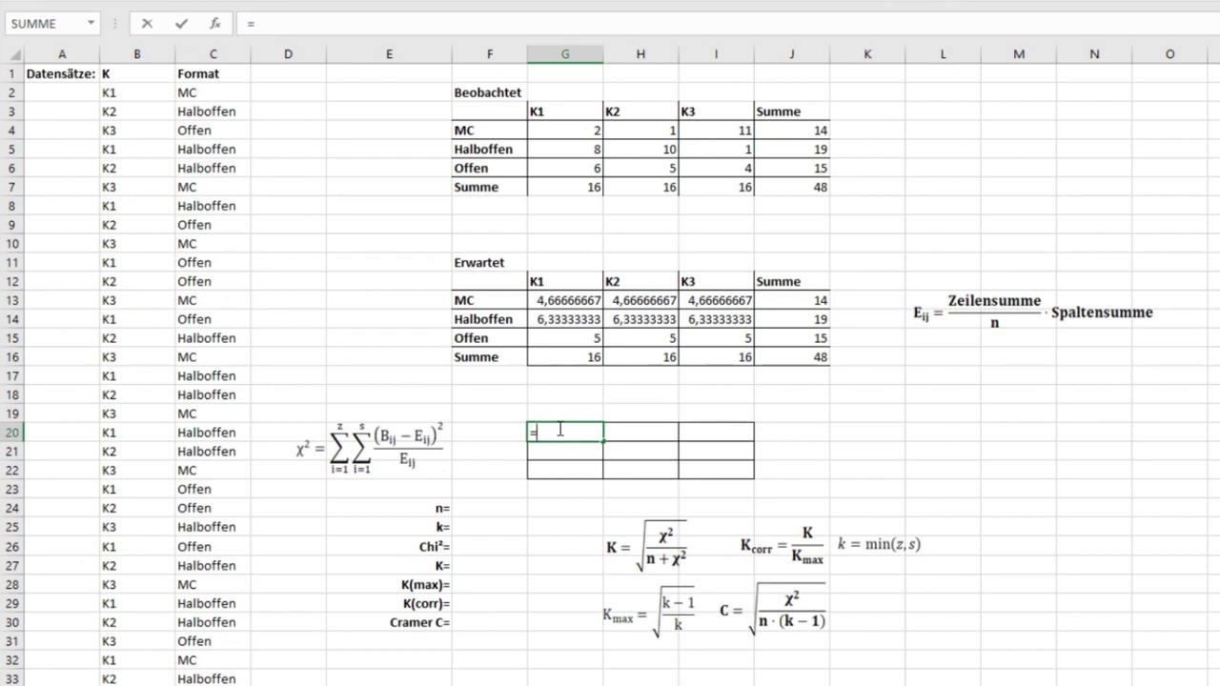
pyautogui.write('(')
pyautogui.click(575, 129)
pyautogui.write('-')
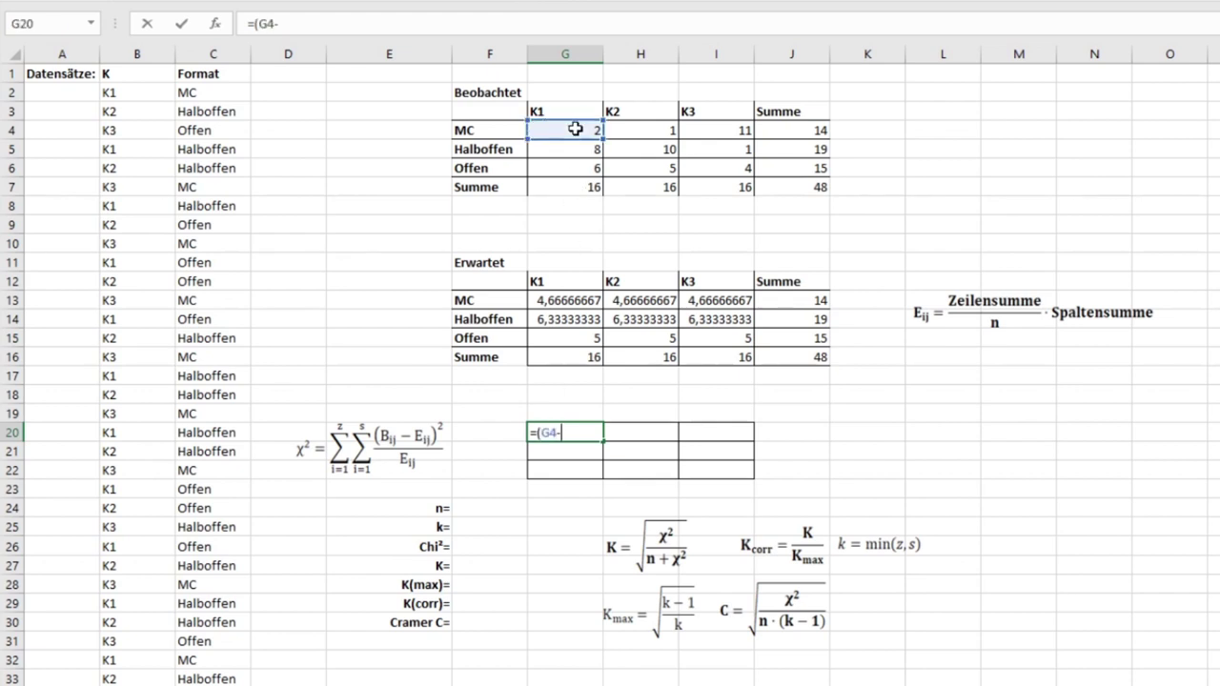
pyautogui.click(573, 304)
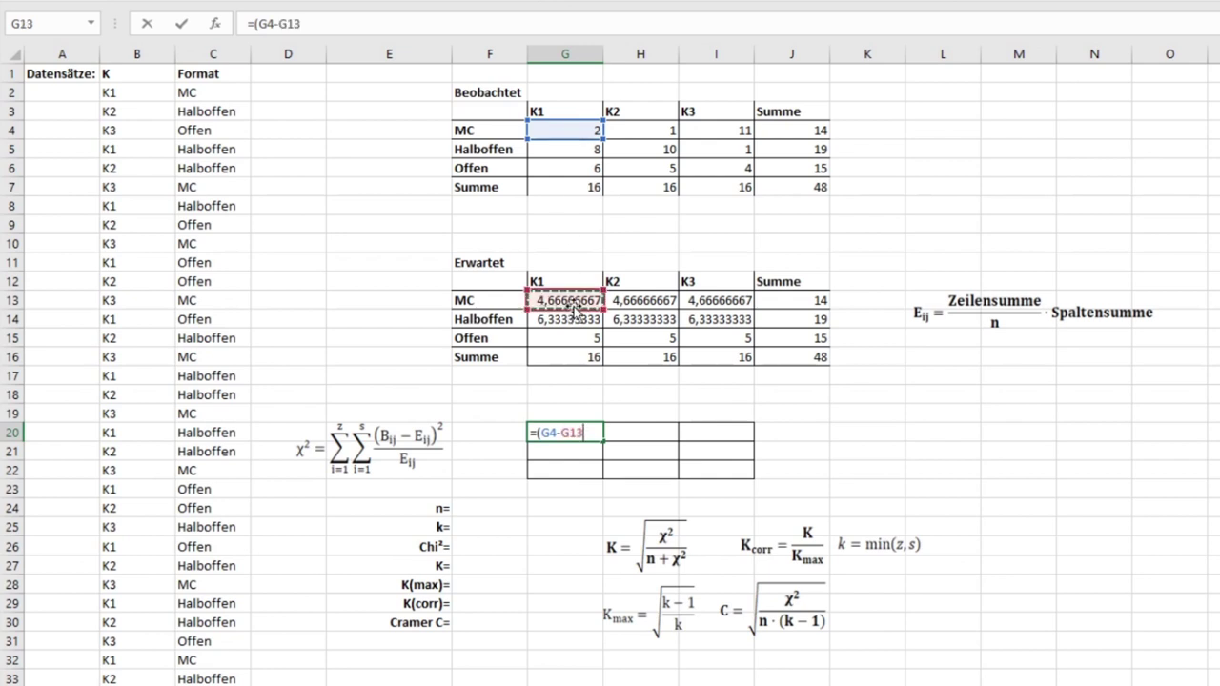
pyautogui.write(')/')
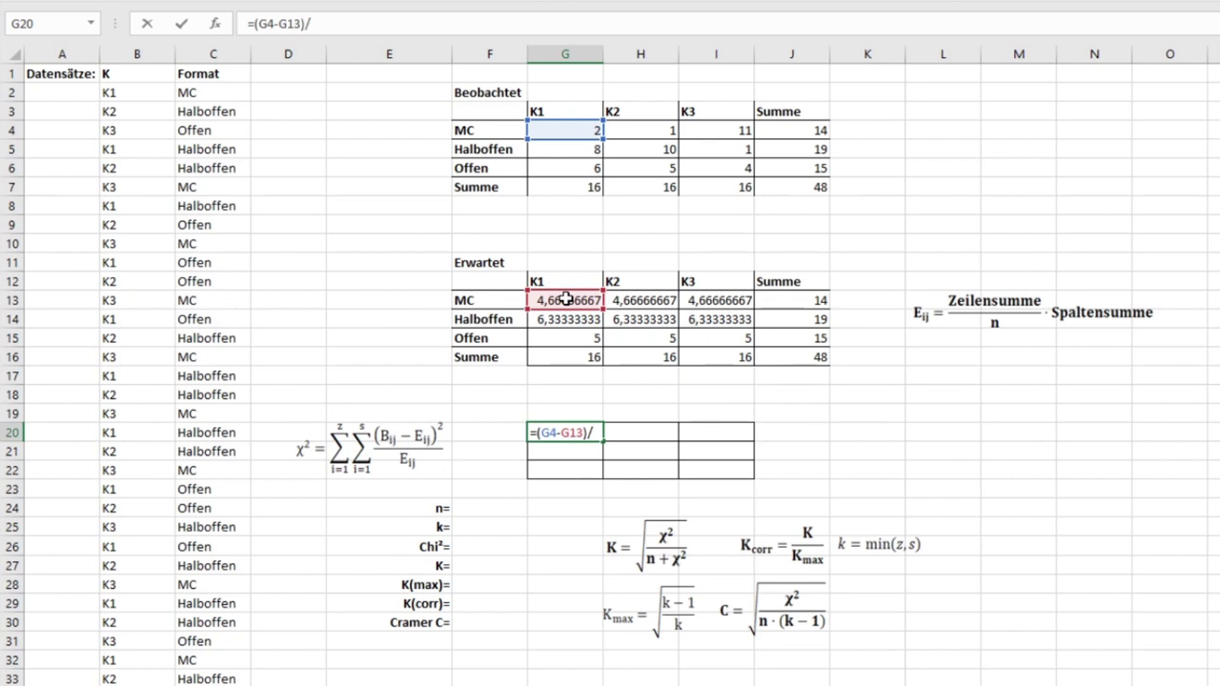
pyautogui.click(566, 299)
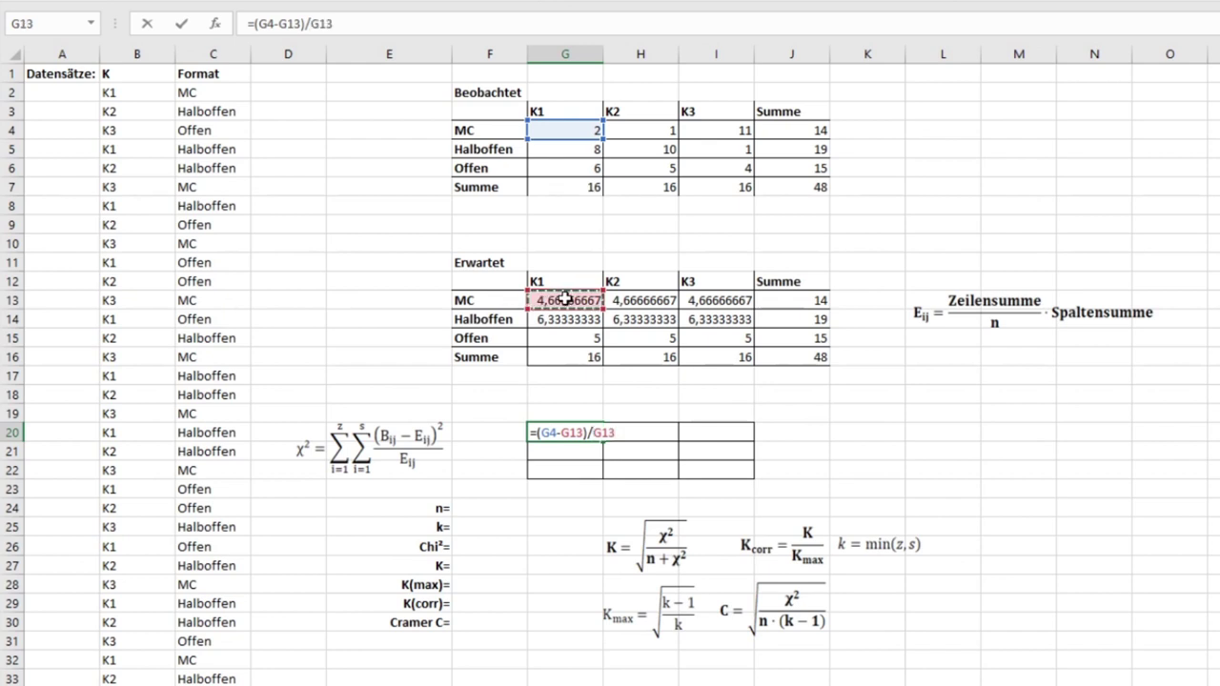
pyautogui.press('Return')
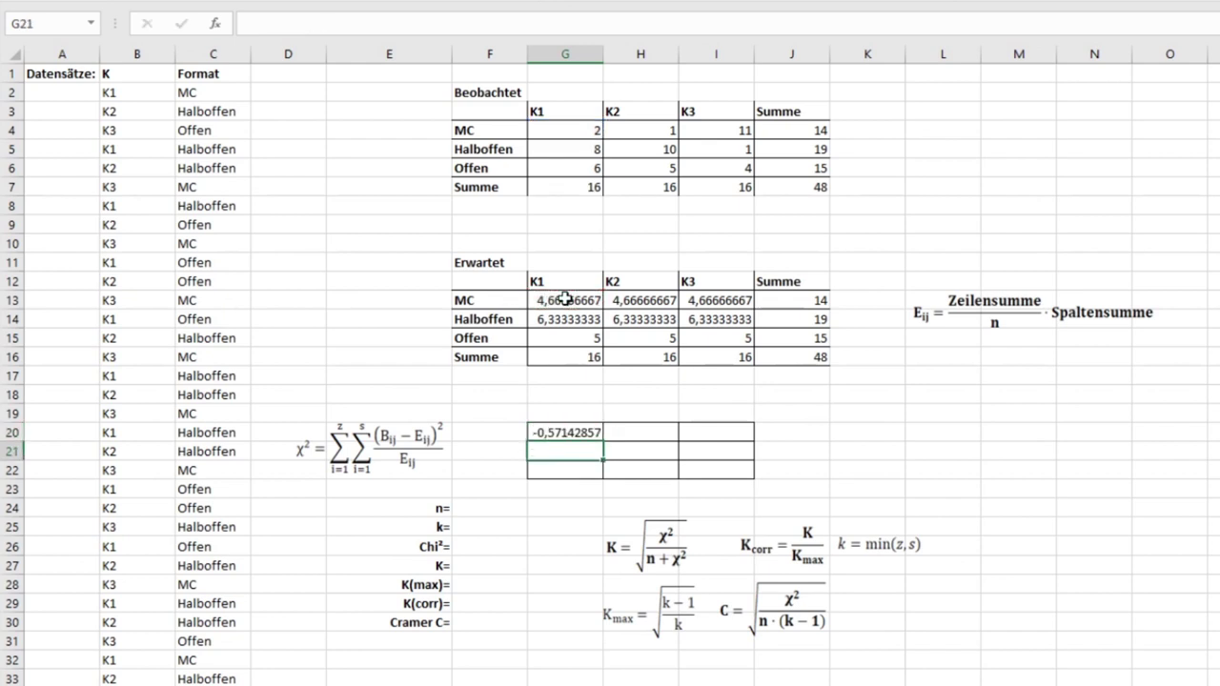
# Step: Square the bracketed difference in G20 so the formula reads =(G4-G13)^2/G13
pyautogui.press('Up')
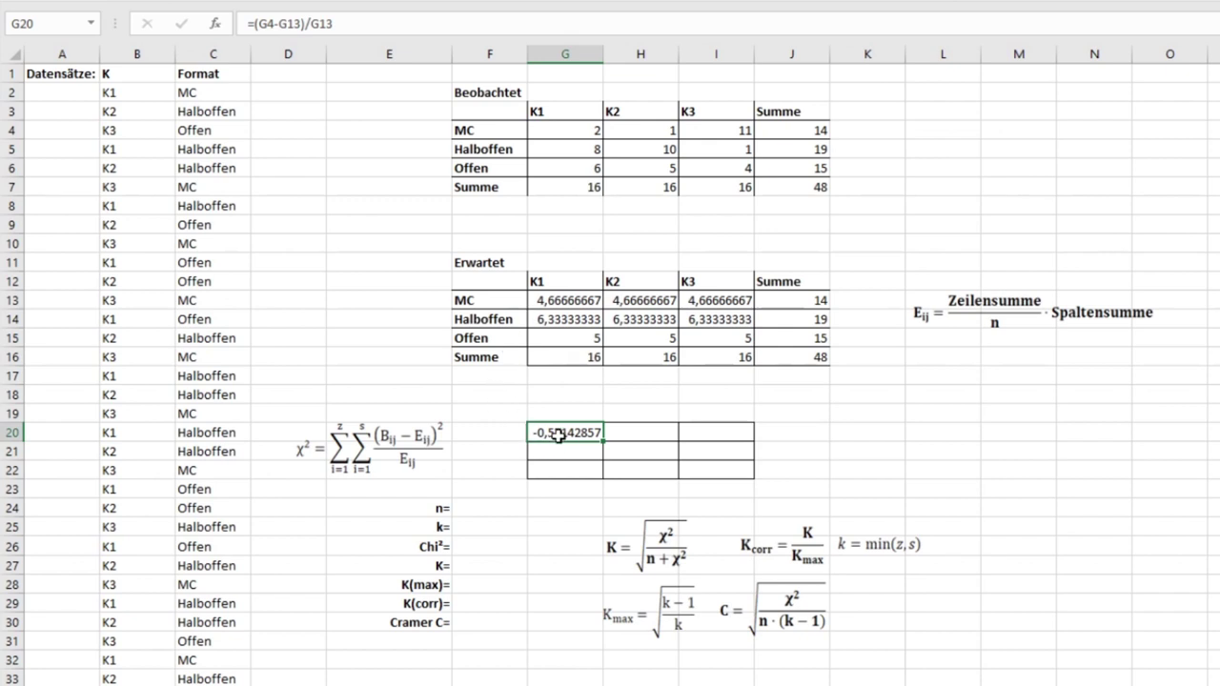
pyautogui.click(303, 21)
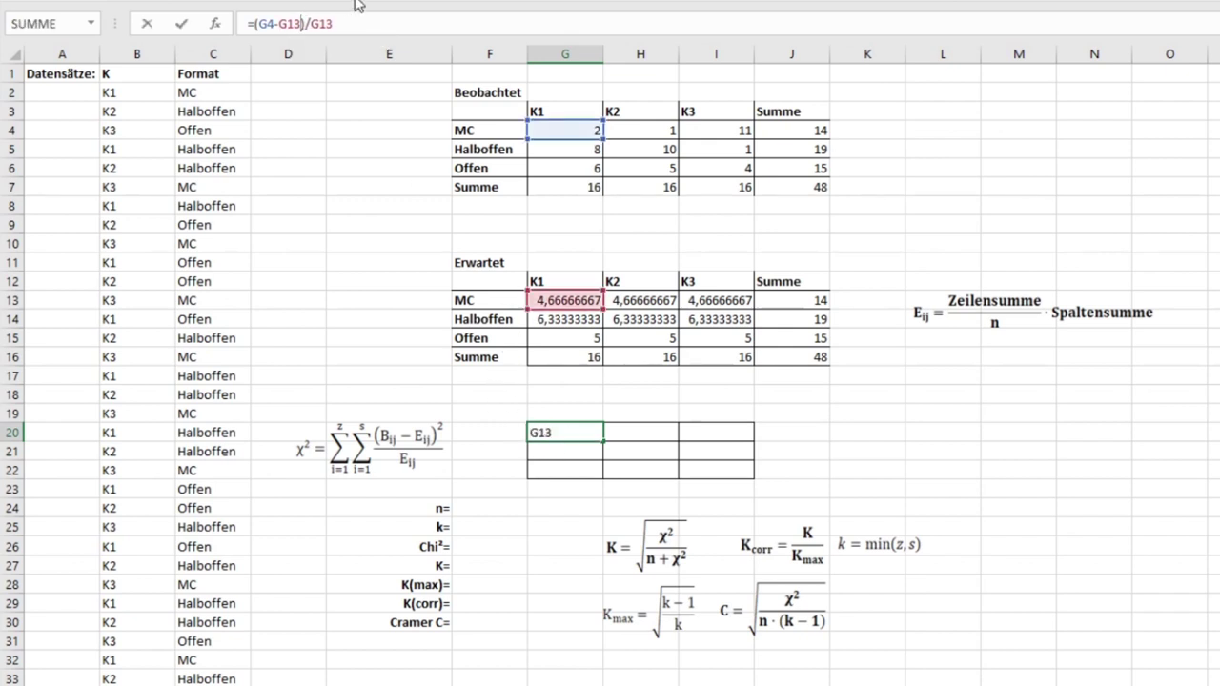
pyautogui.press('Right')
pyautogui.write('^2')
pyautogui.press('Return')
pyautogui.press('Up')
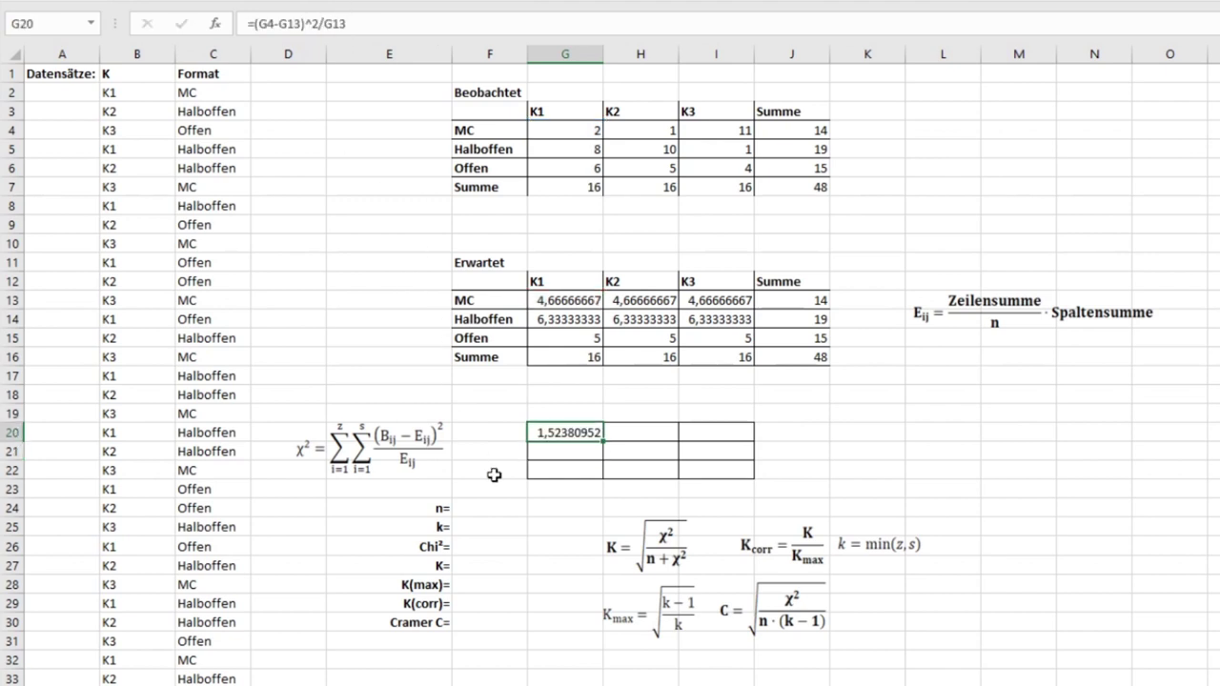
# Step: Fill the G20 formula across to I20 and down to row 22, and check the copied formulas in column I
pyautogui.moveTo(604, 440); pyautogui.dragTo(751, 441)
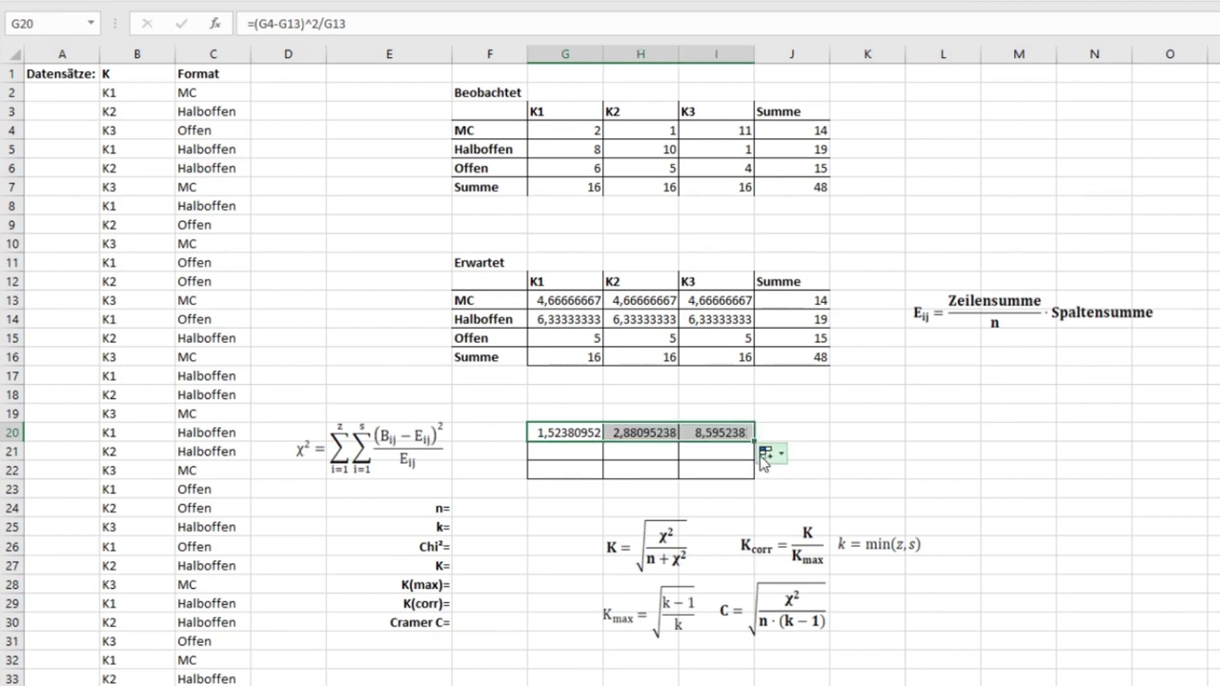
pyautogui.moveTo(754, 440); pyautogui.dragTo(753, 478)
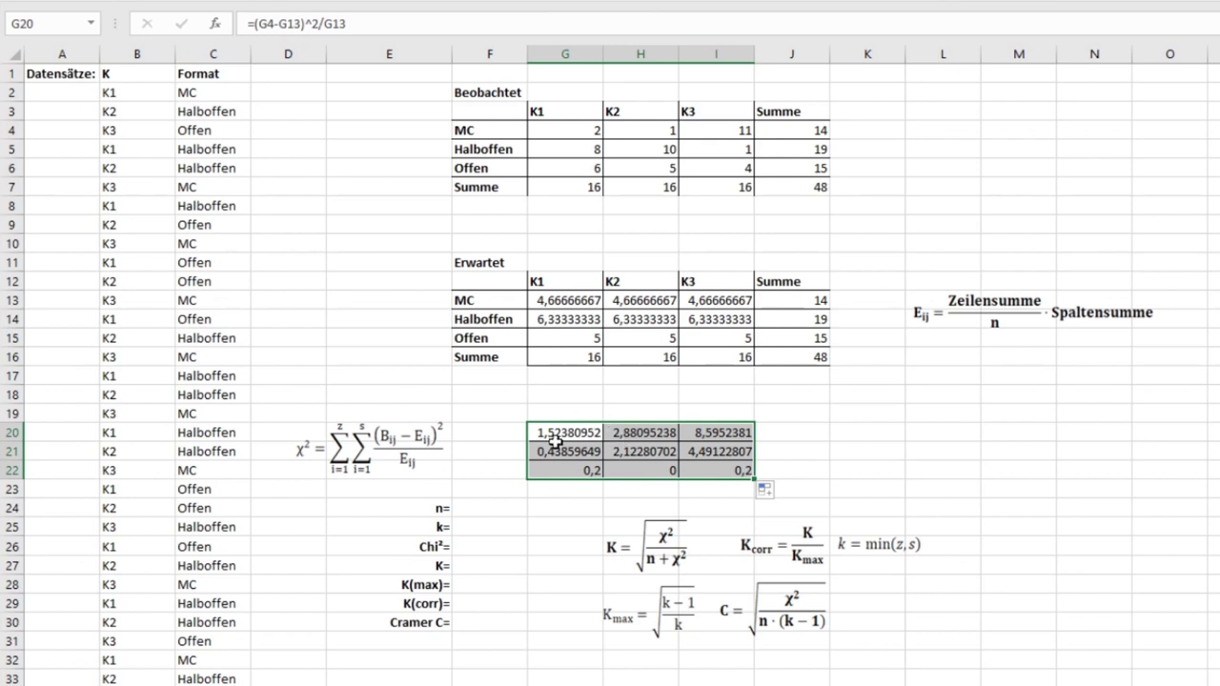
pyautogui.click(715, 452)
pyautogui.click(724, 434)
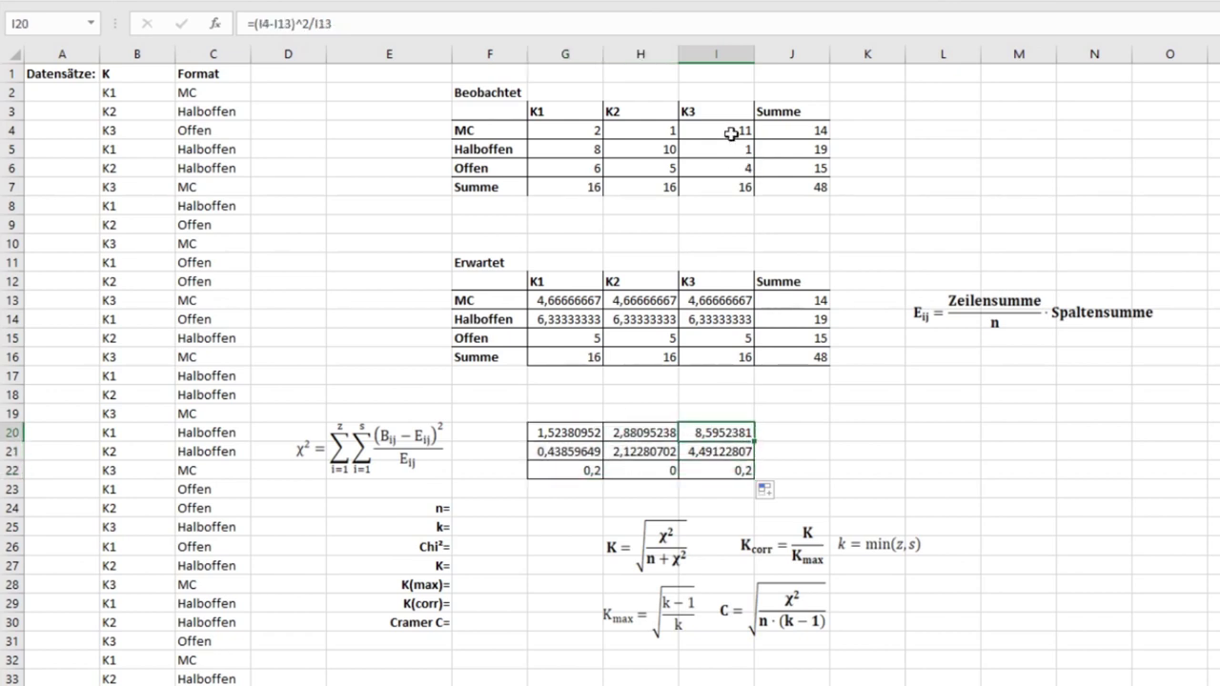
# Step: Enter 48 for n in F24 and 3 for k in F25
pyautogui.click(487, 511)
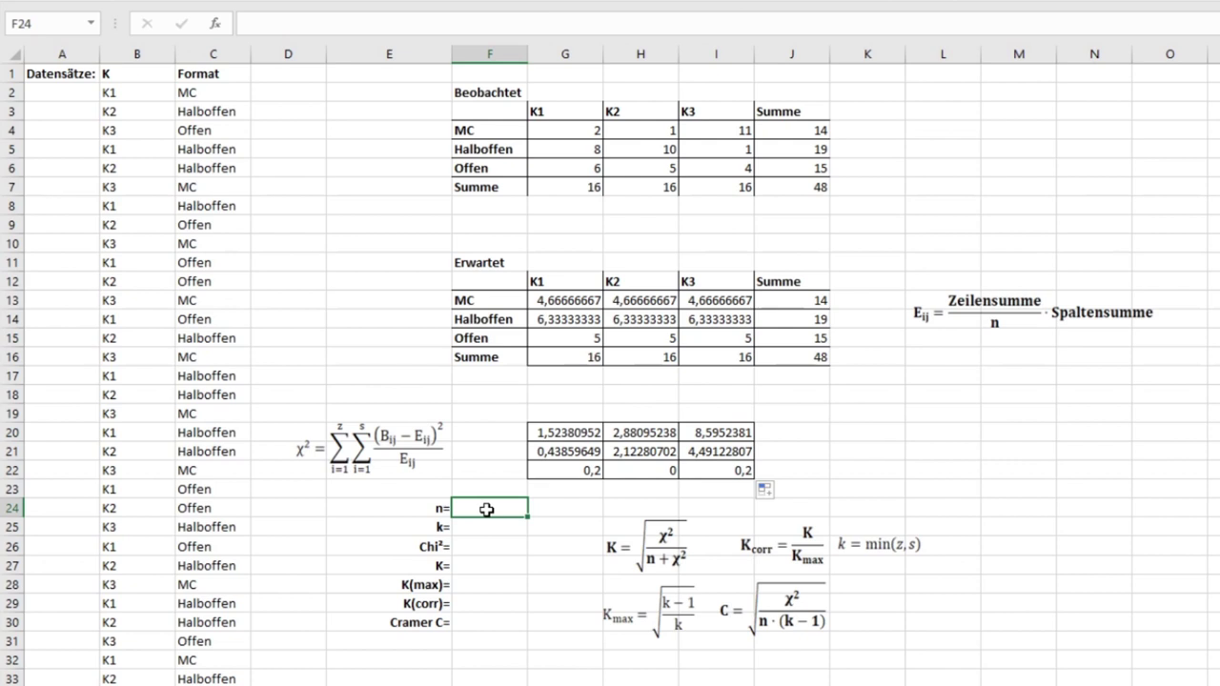
pyautogui.write('48')
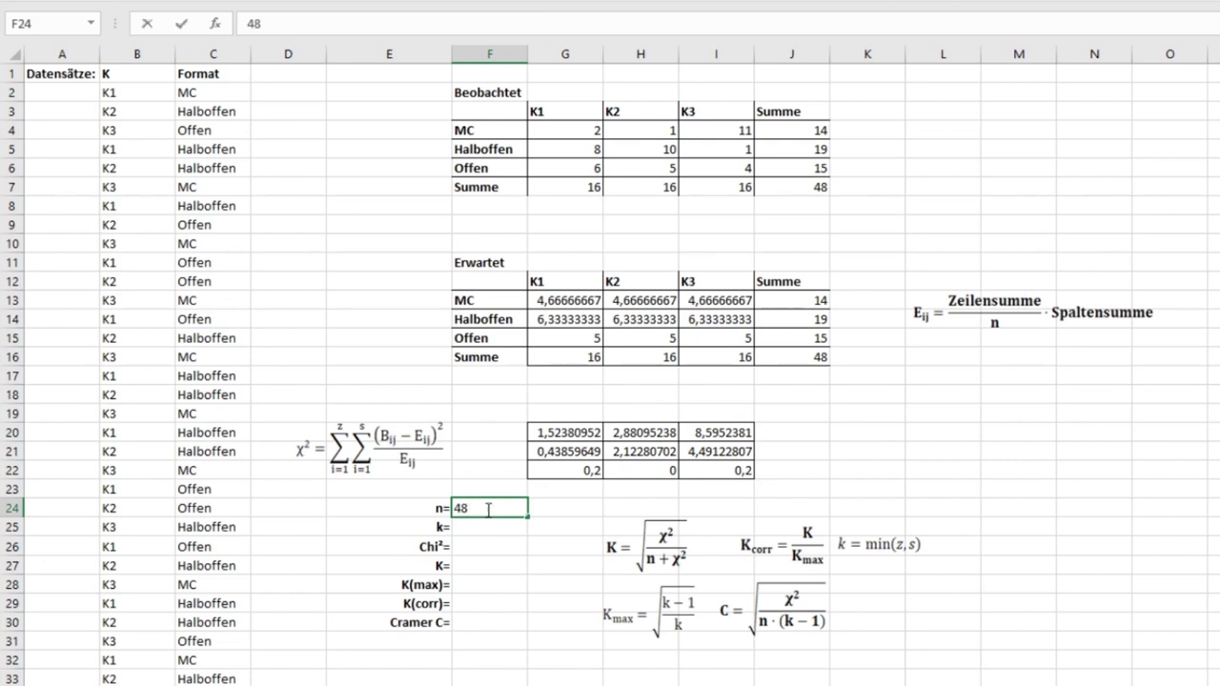
pyautogui.press('Return')
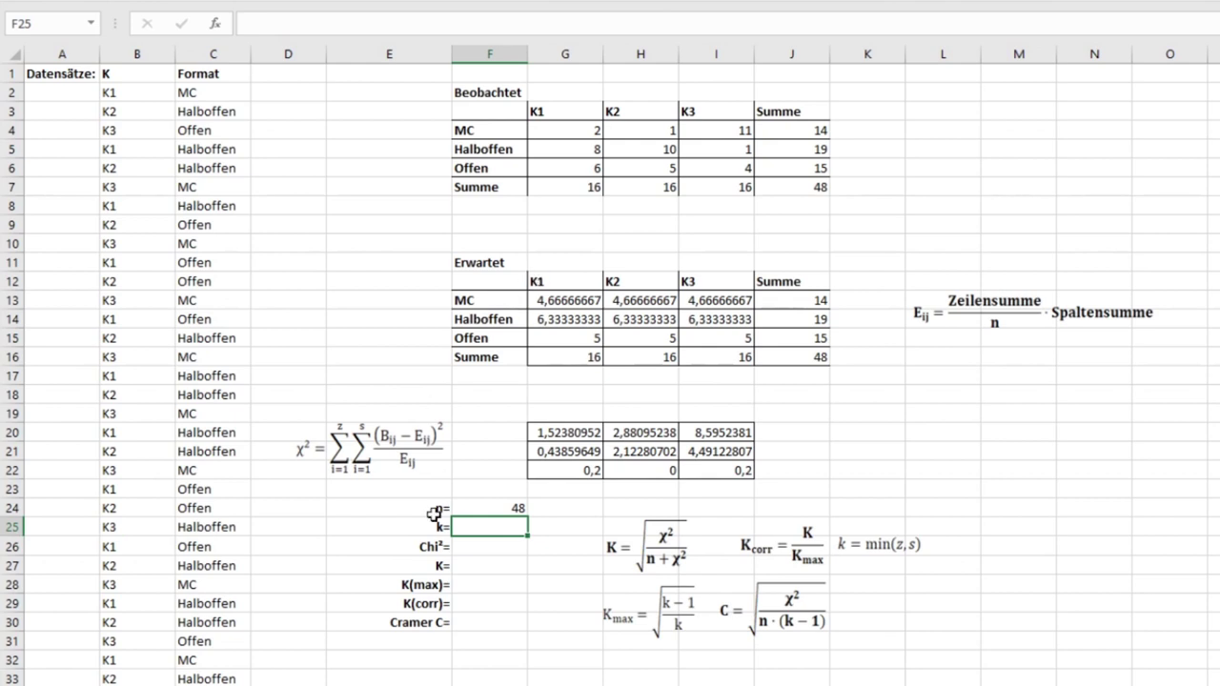
pyautogui.write('3')
pyautogui.press('Return')
pyautogui.press('Up')
pyautogui.press('Down')
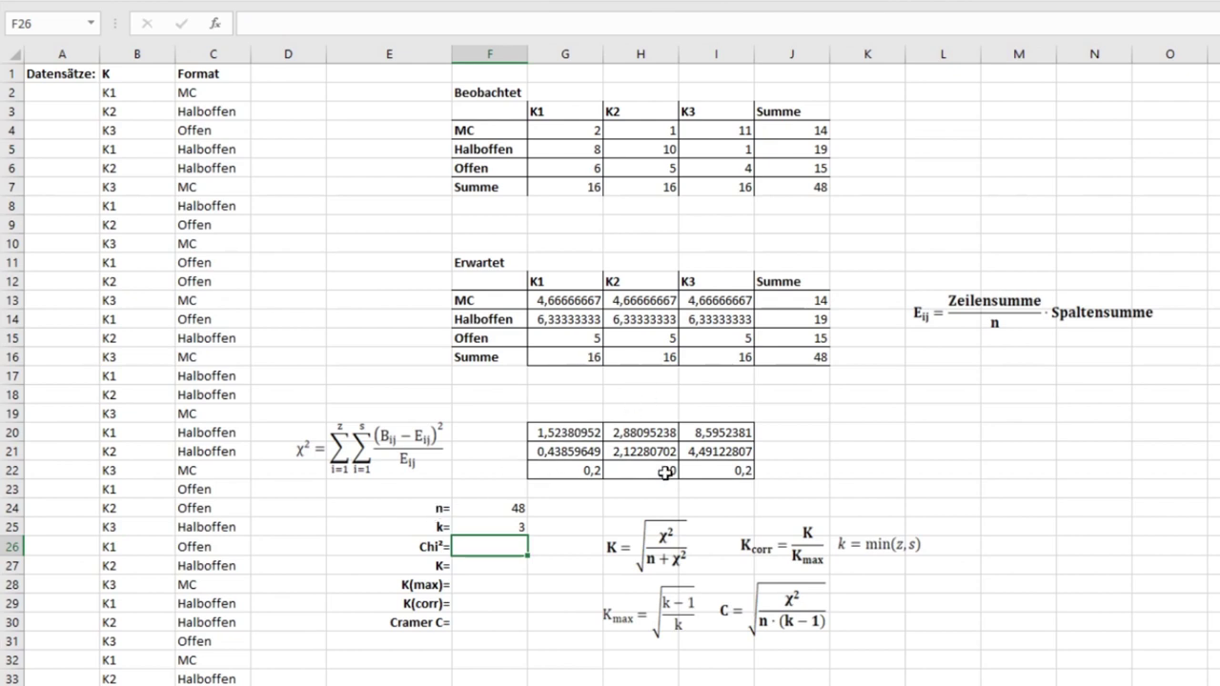
# Step: Calculate Chi² in F26 with =SUMME(G20:I22)
pyautogui.write('=SUMME(')
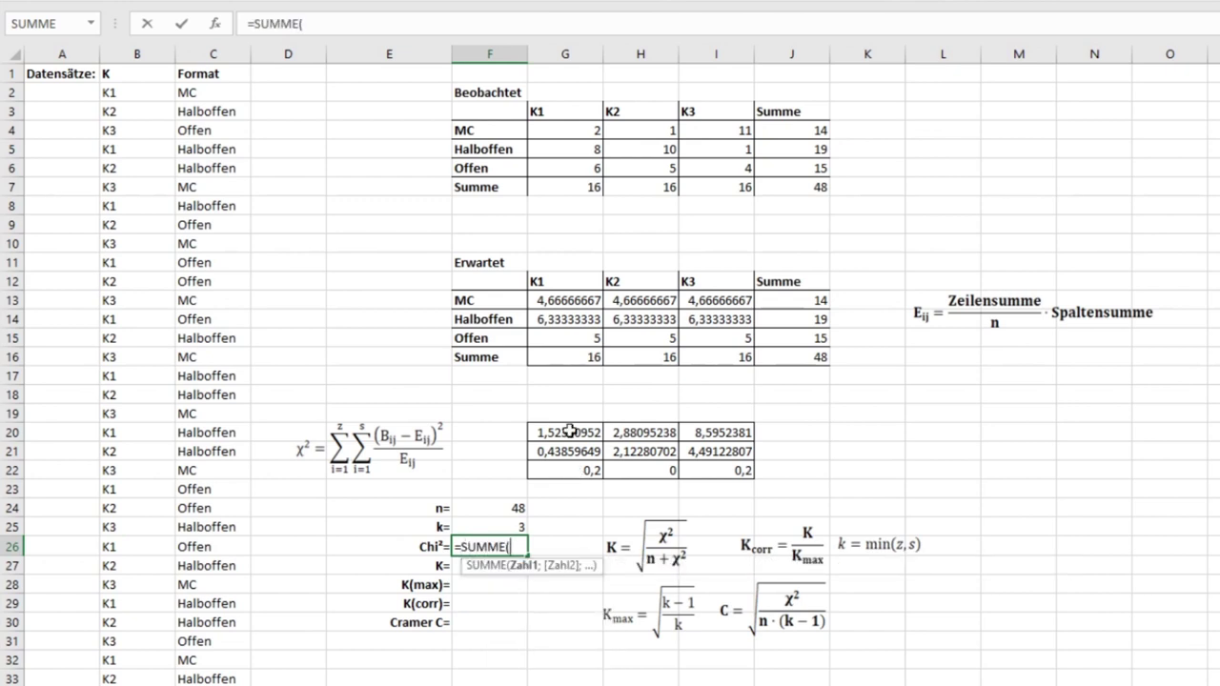
pyautogui.moveTo(566, 431); pyautogui.dragTo(729, 475)
pyautogui.write(')')
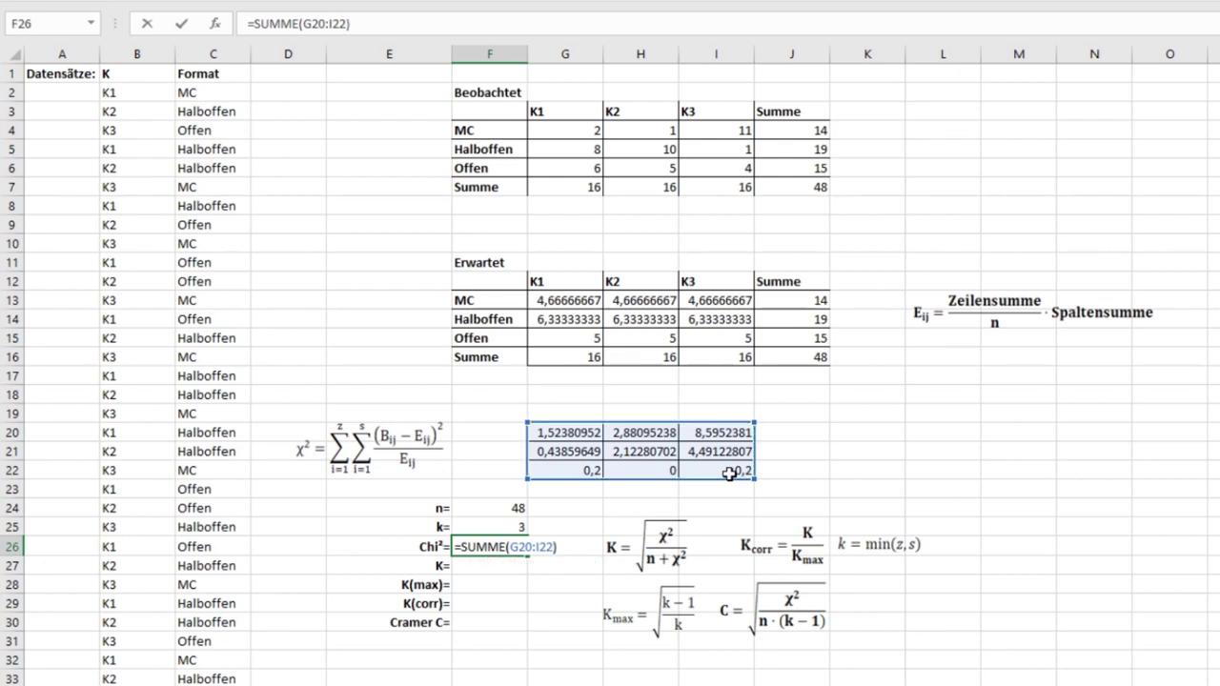
pyautogui.hotkey('ctrl', 'Return')
pyautogui.press('Return')
pyautogui.press('Up')
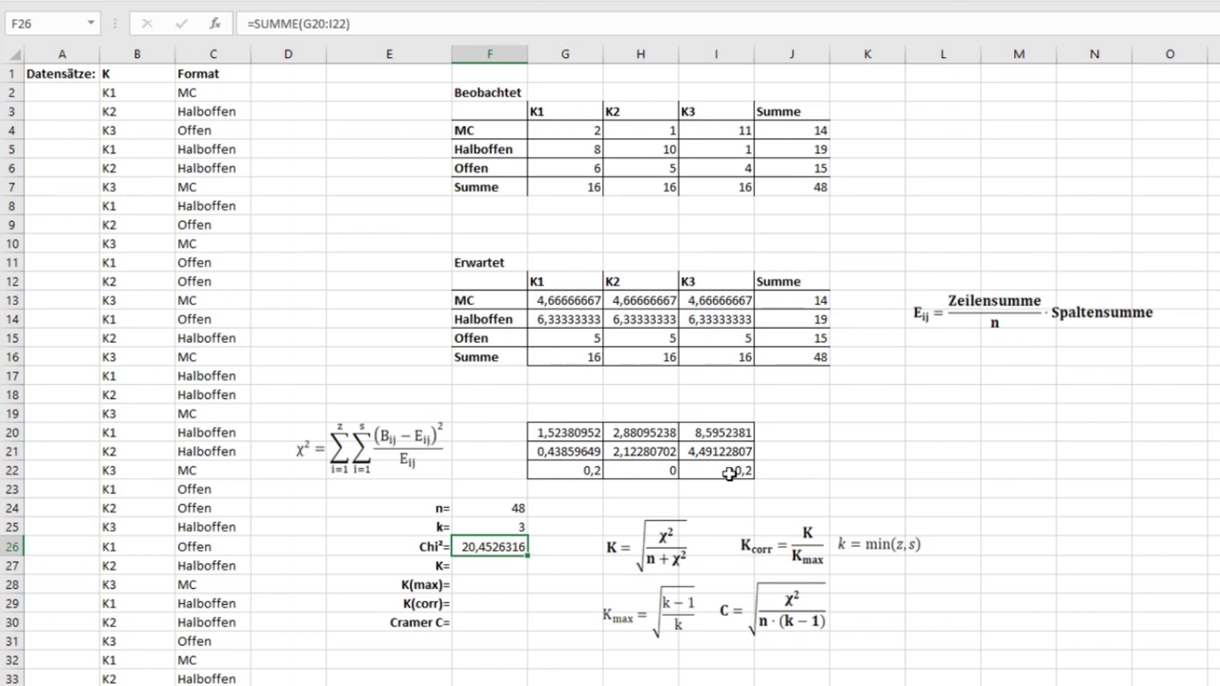
# Step: Calculate the contingency coefficient K in F27 with =WURZEL(F26/(F24+F26))
pyautogui.press('Down')
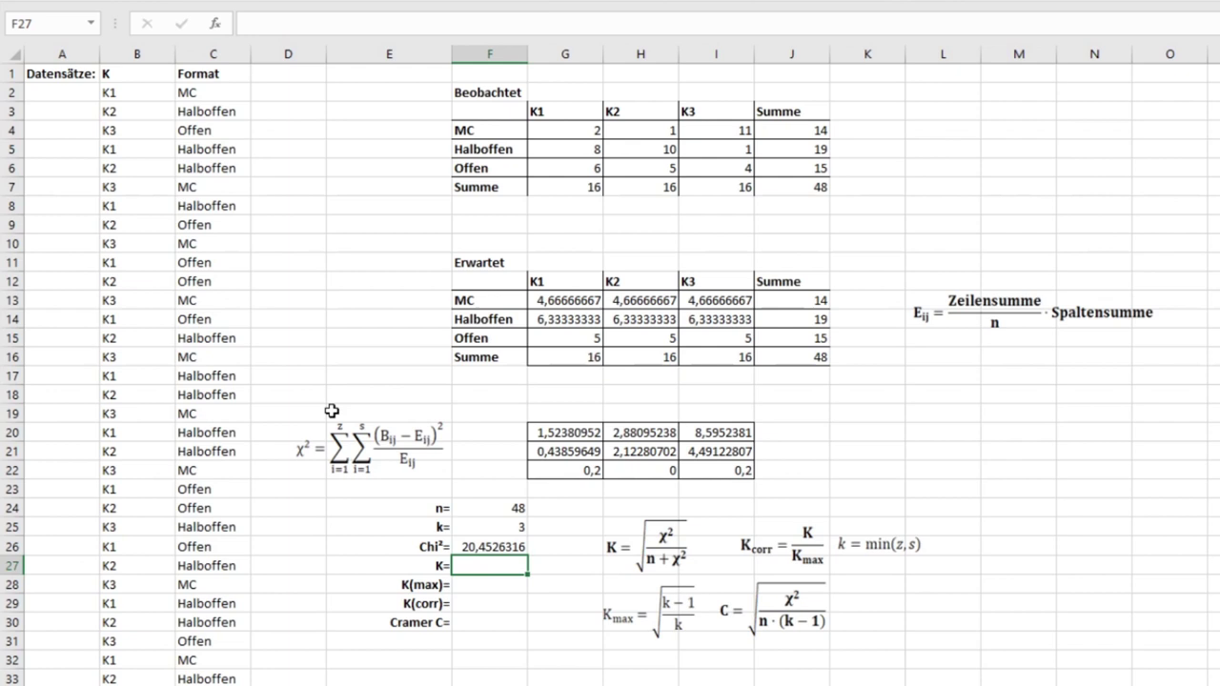
pyautogui.click(342, 26)
pyautogui.write('=WURZE')
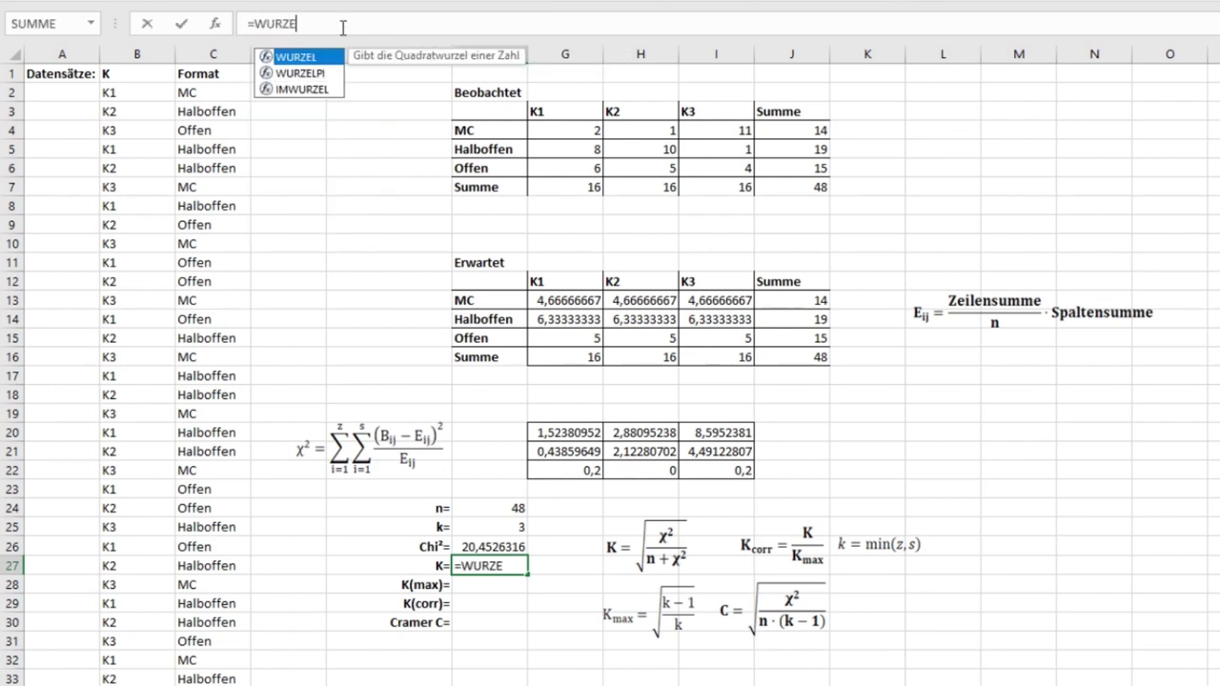
pyautogui.write('L(')
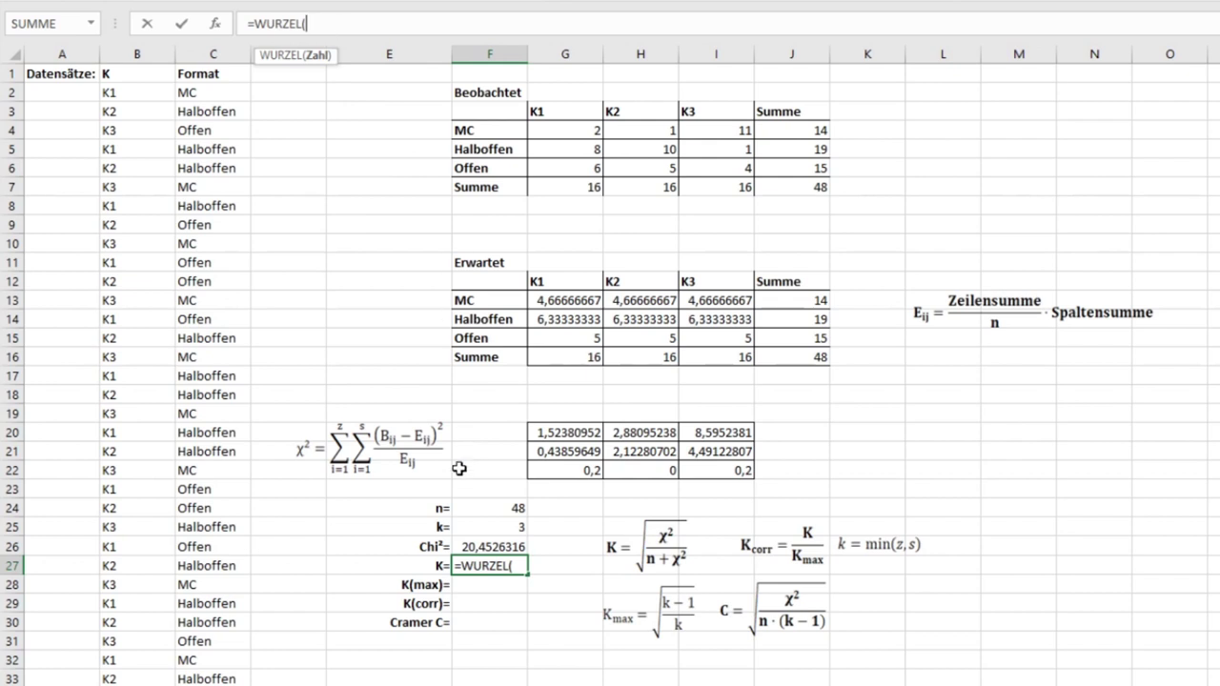
pyautogui.click(486, 547)
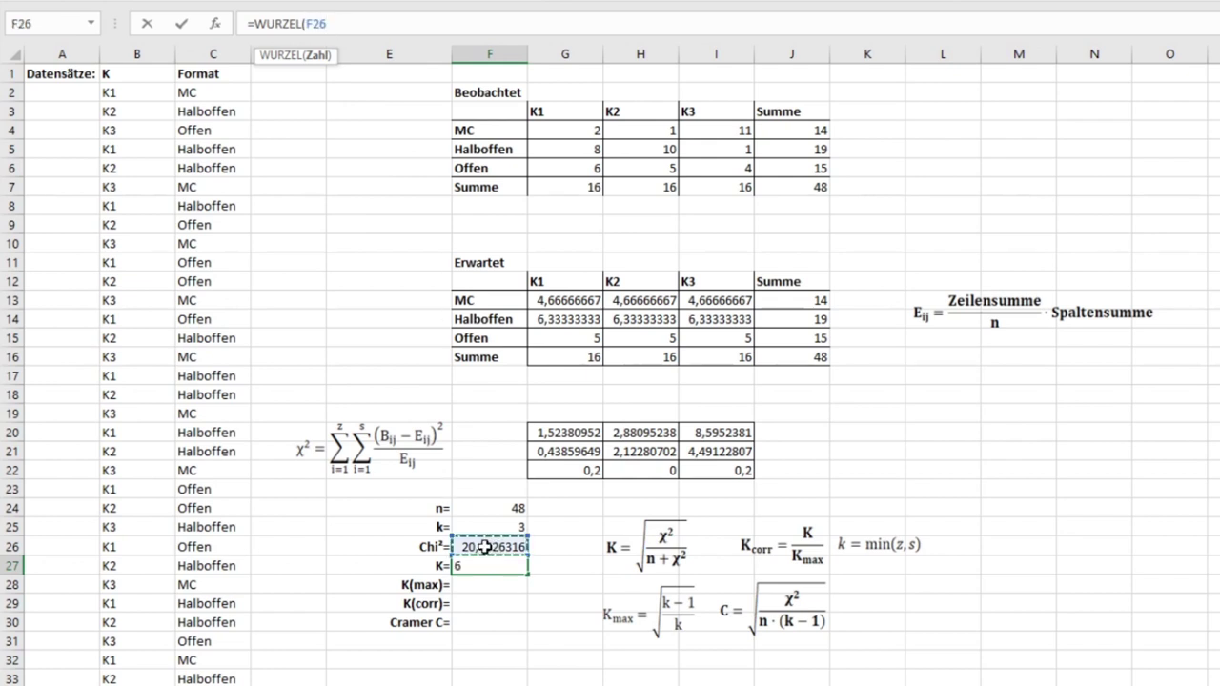
pyautogui.write('/(')
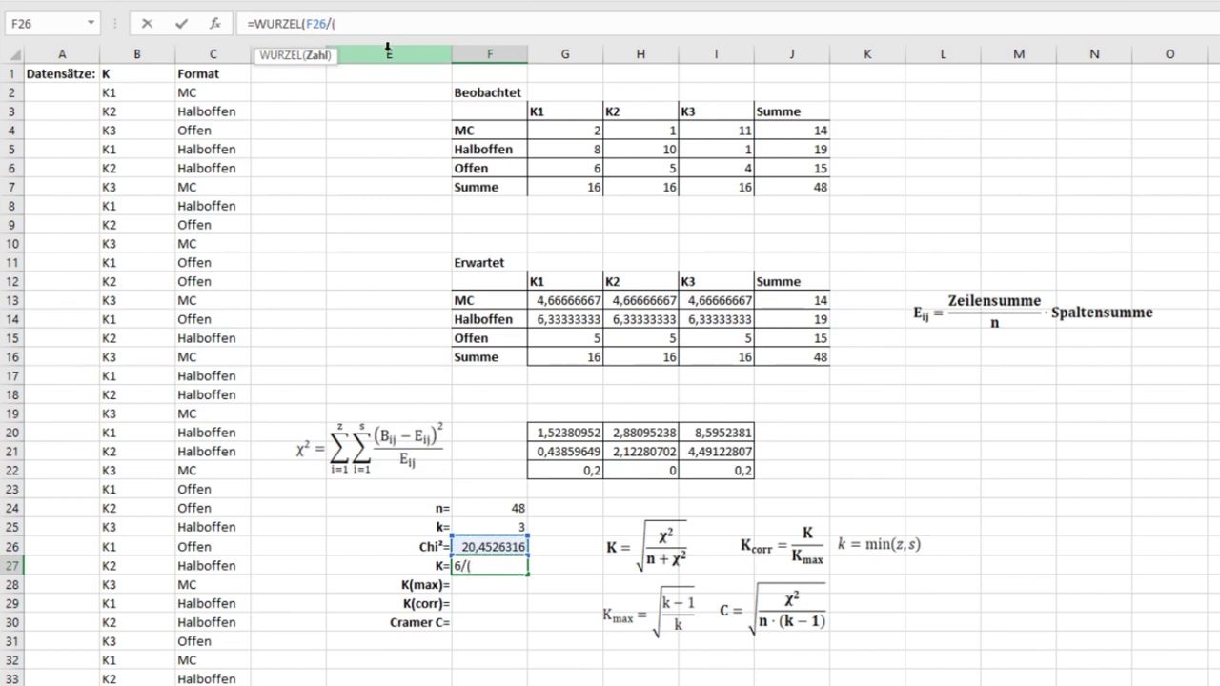
pyautogui.click(510, 510)
pyautogui.write('+')
pyautogui.click(512, 547)
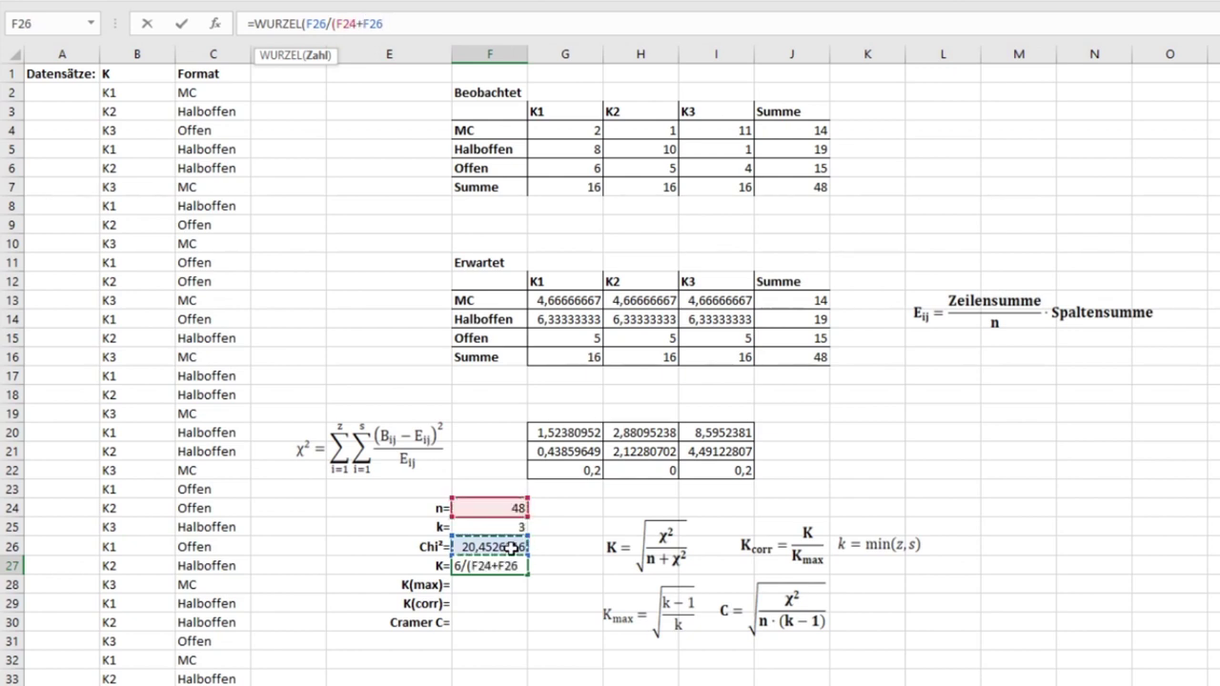
pyautogui.write('))')
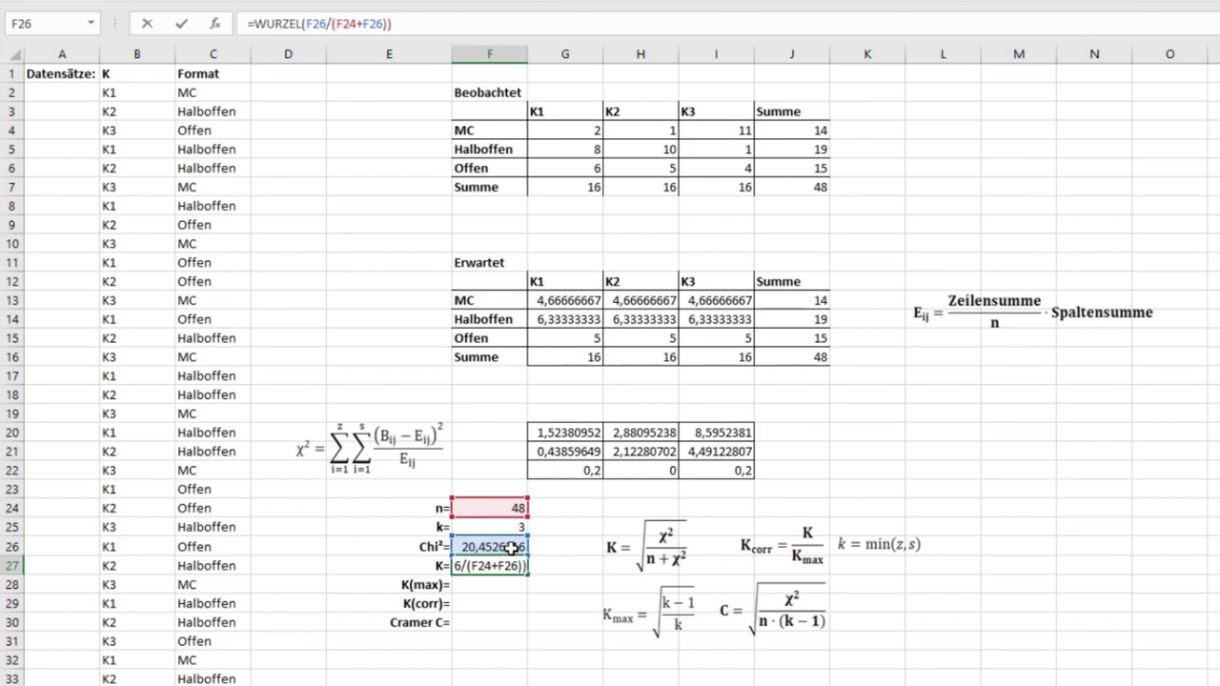
pyautogui.press('Return')
pyautogui.press('Up')
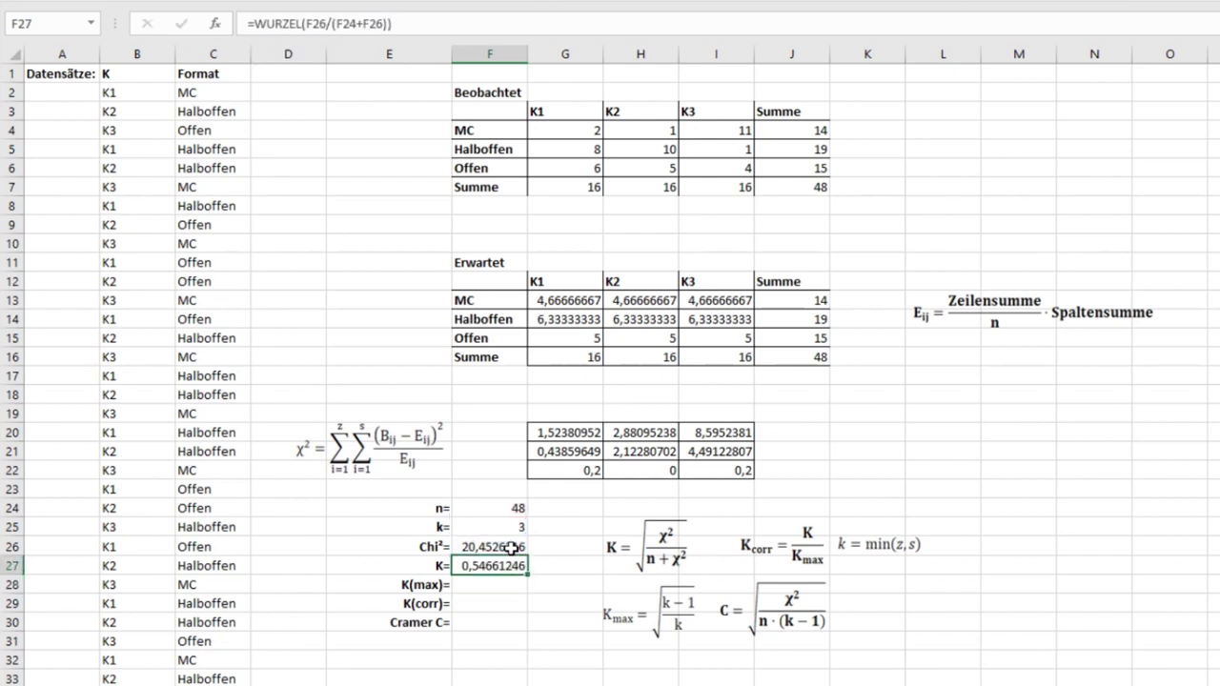
# Step: Calculate the maximum contingency coefficient K(max) in F28 with =WURZEL((F25-1)/F25)
pyautogui.press('Down')
pyautogui.press('Down')
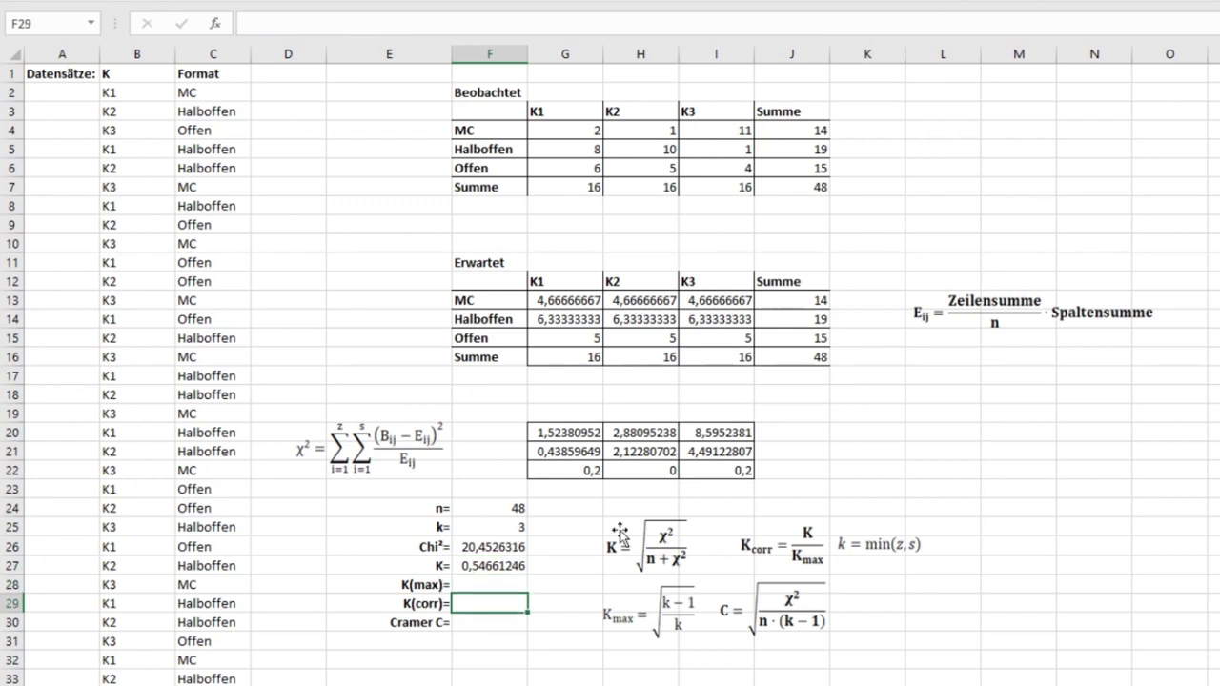
pyautogui.click(495, 581)
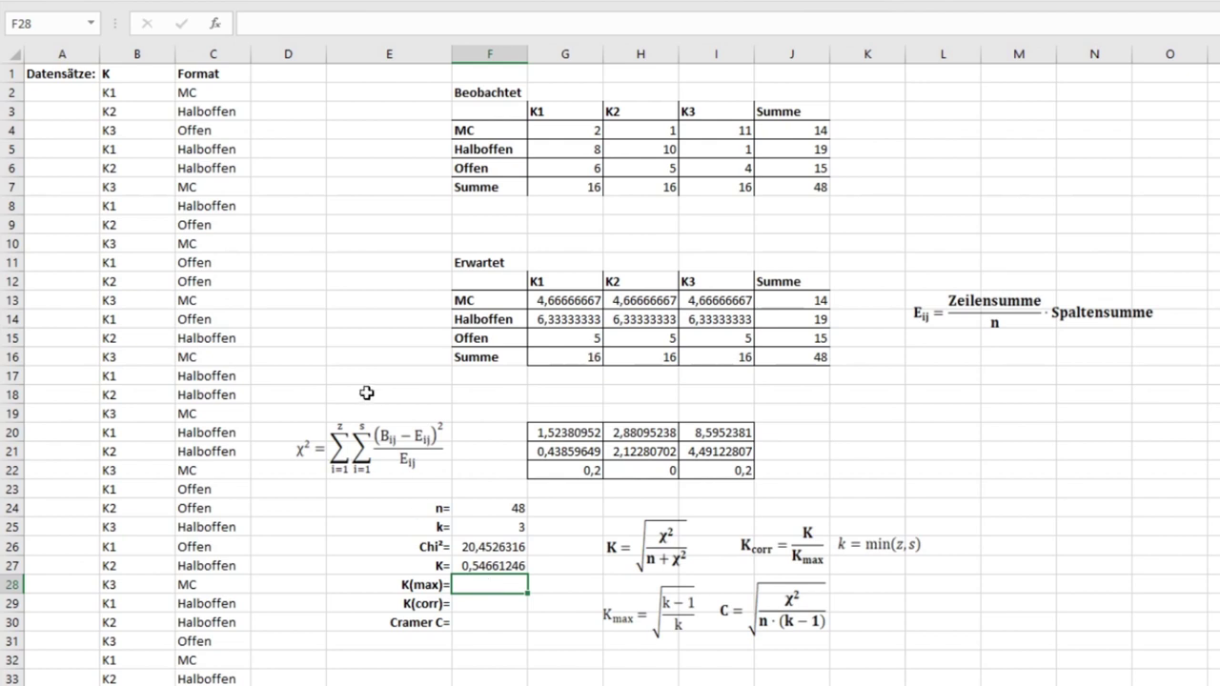
pyautogui.click(315, 22)
pyautogui.write('=W')
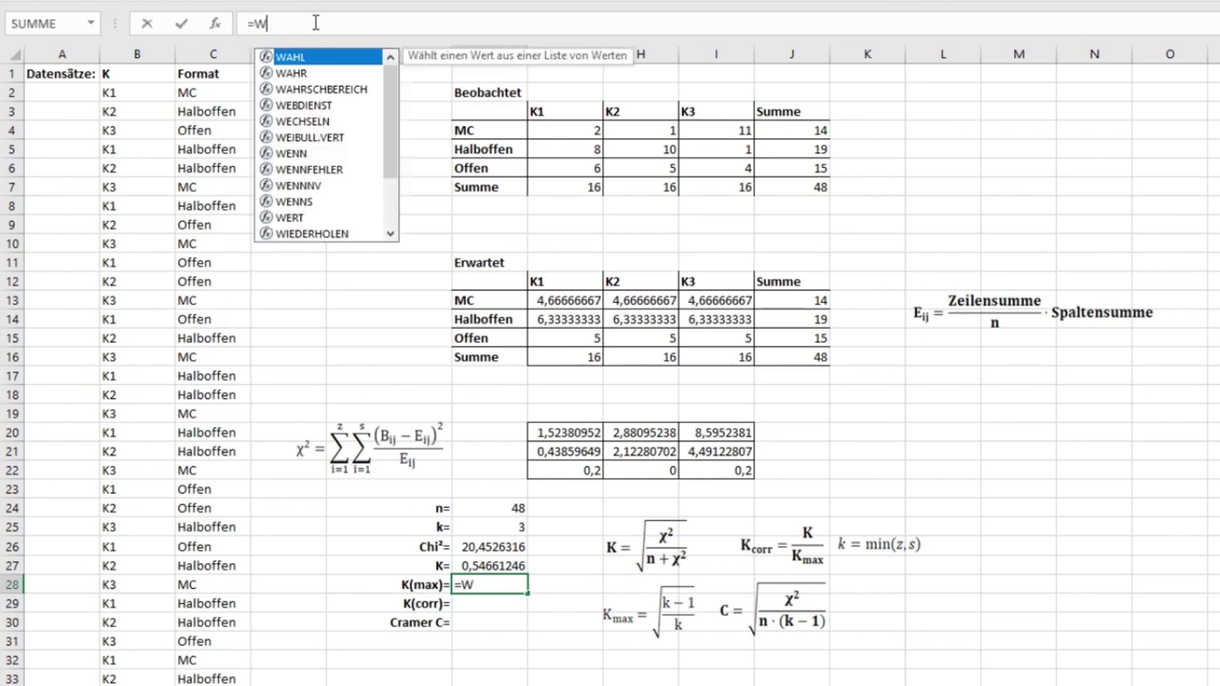
pyautogui.write('URZEL')
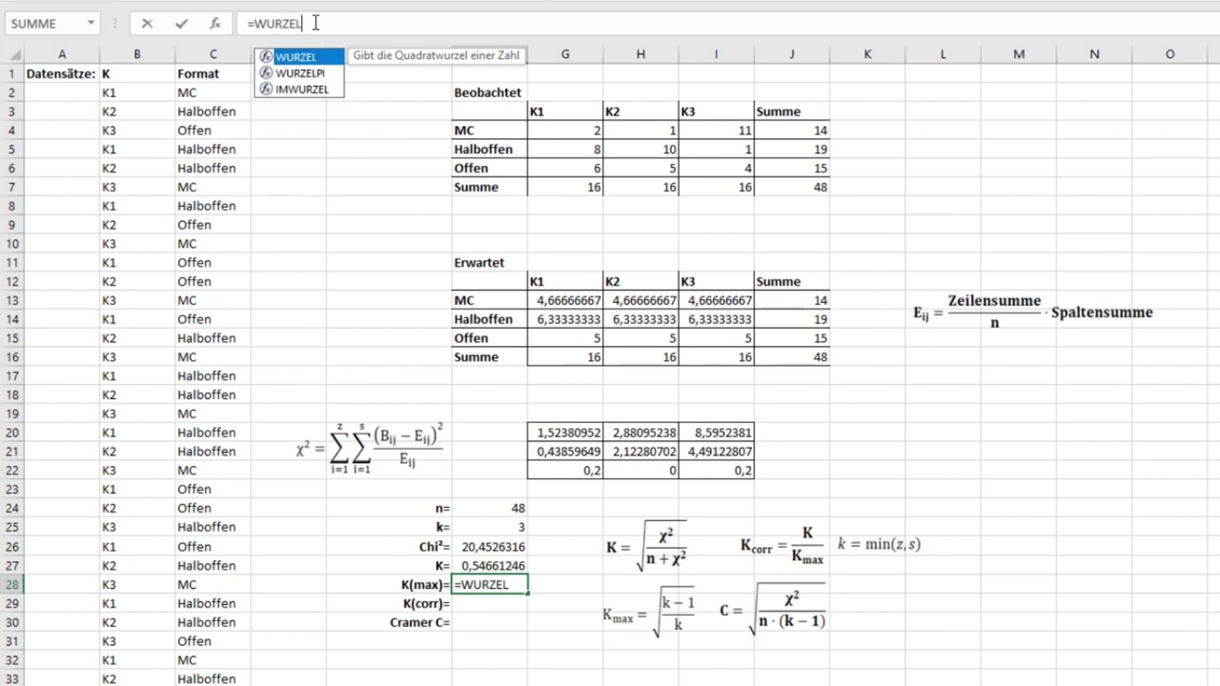
pyautogui.write('((')
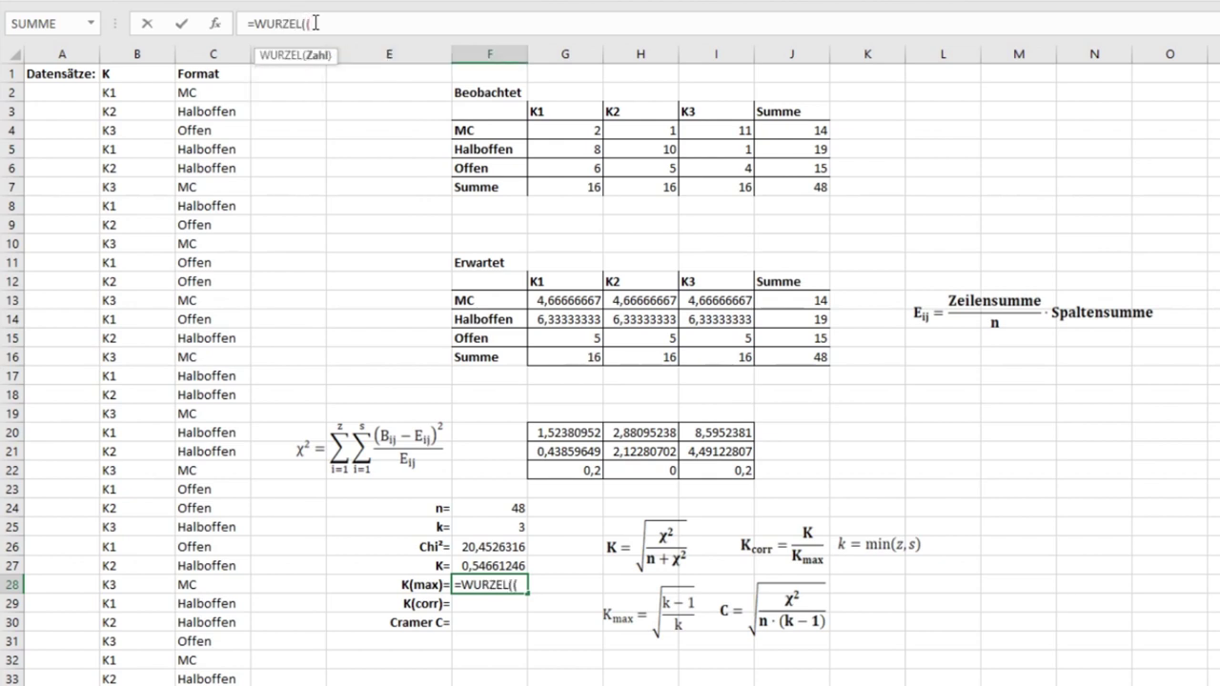
pyautogui.write('k')
pyautogui.press('BackSpace')
pyautogui.click(493, 528)
pyautogui.write('-1)/')
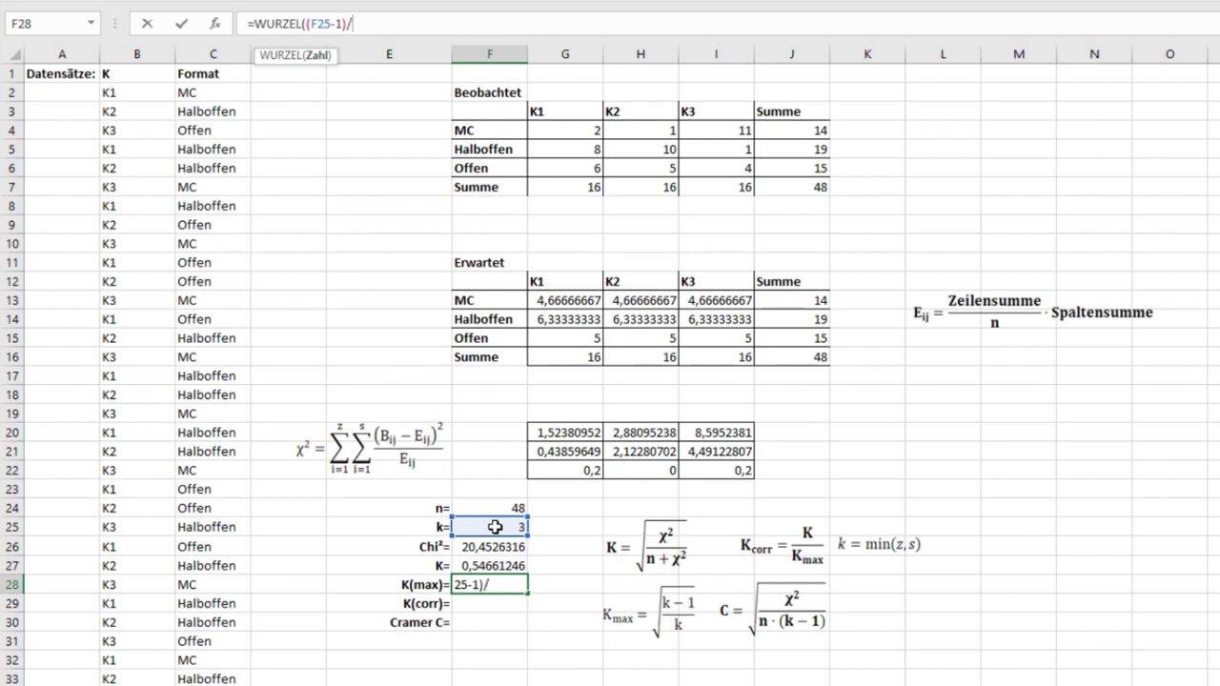
pyautogui.click(495, 528)
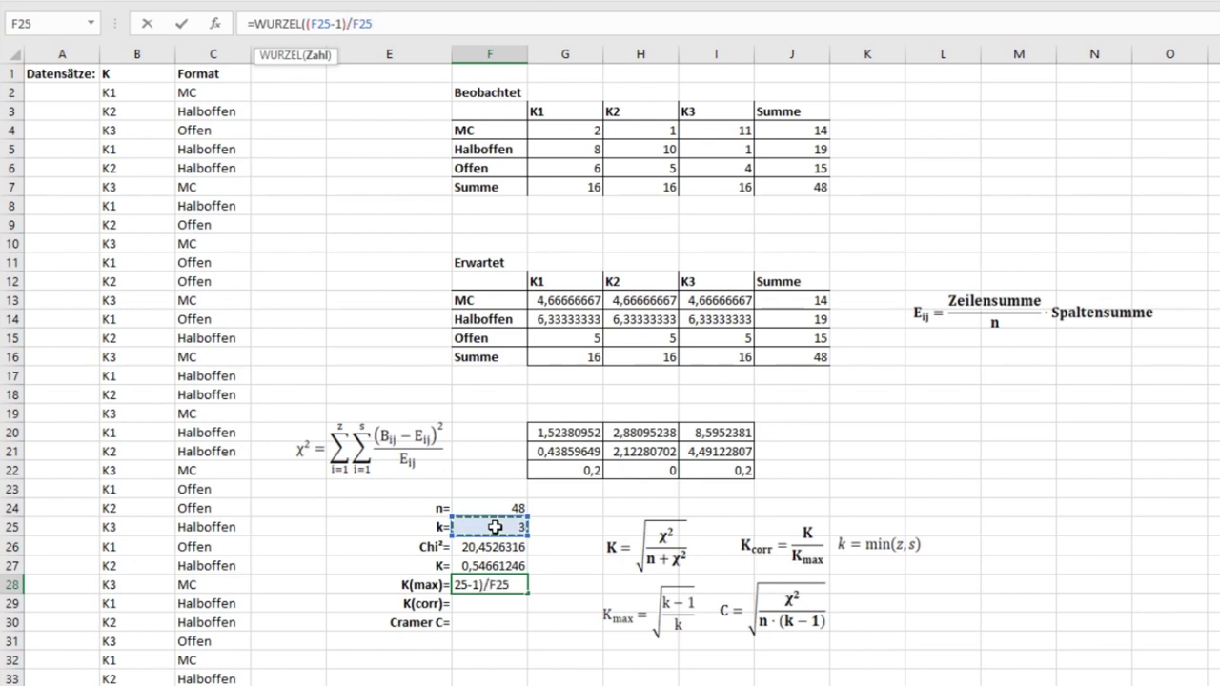
pyautogui.write(')')
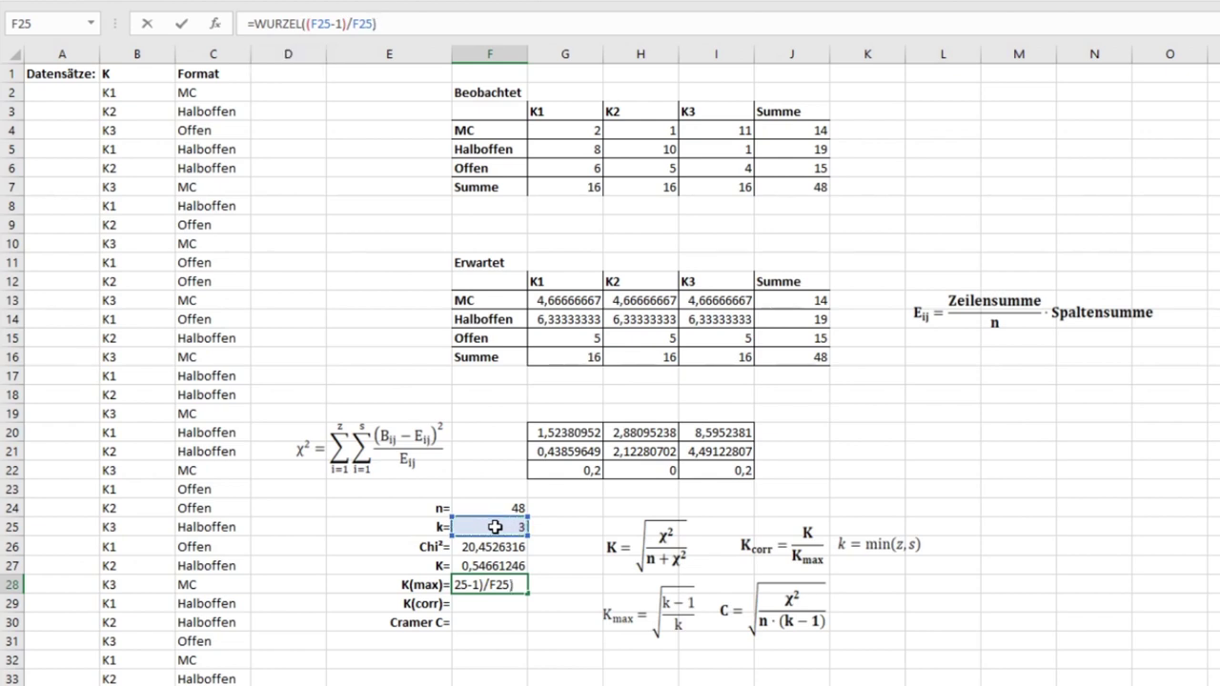
pyautogui.press('Return')
pyautogui.press('Up')
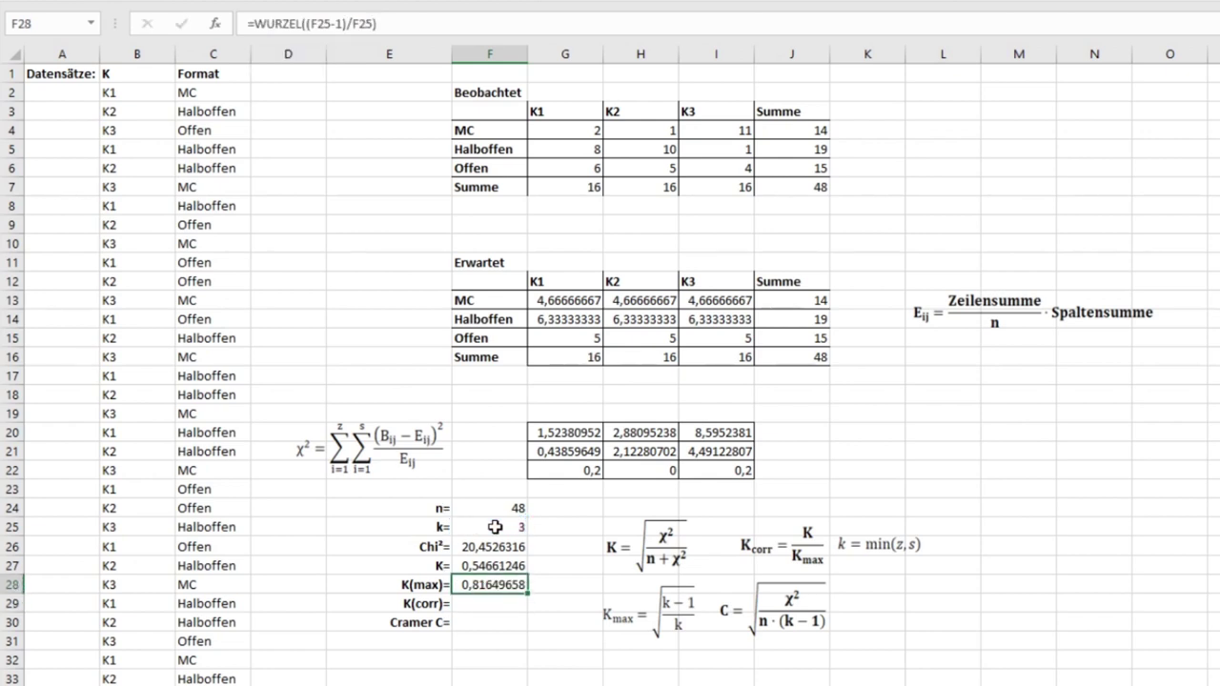
# Step: Calculate the corrected contingency coefficient K(corr) in F29 with =F27/F28
pyautogui.press('Down')
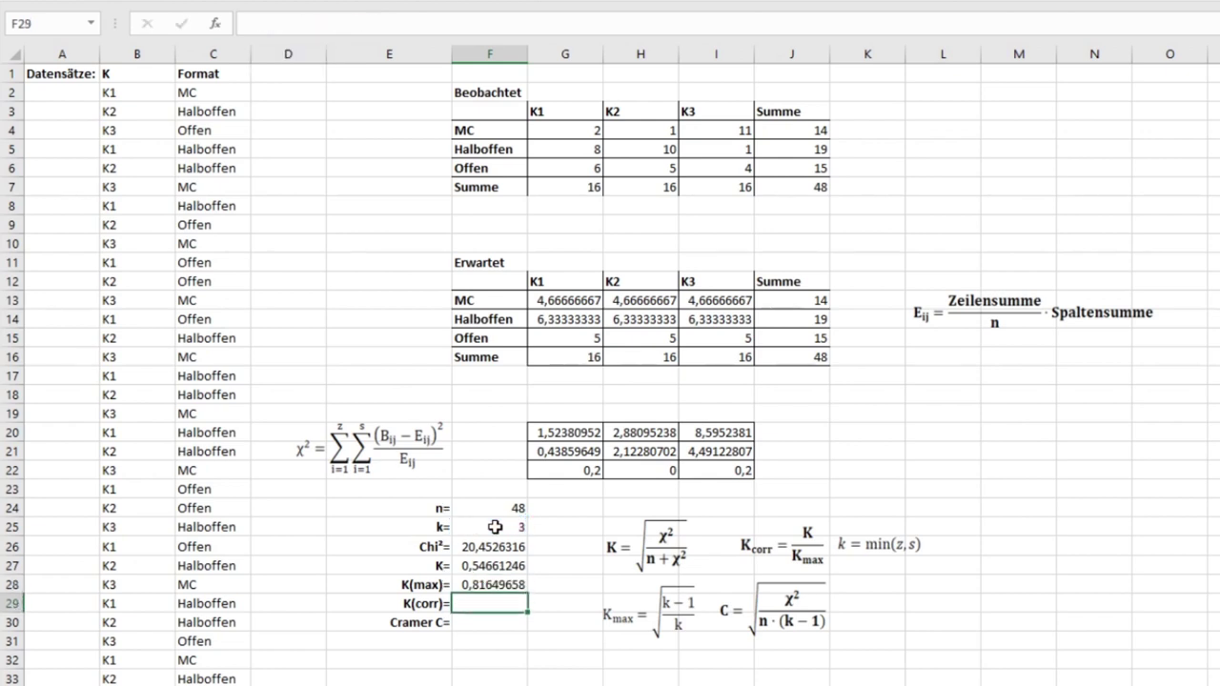
pyautogui.write('=')
pyautogui.click(495, 566)
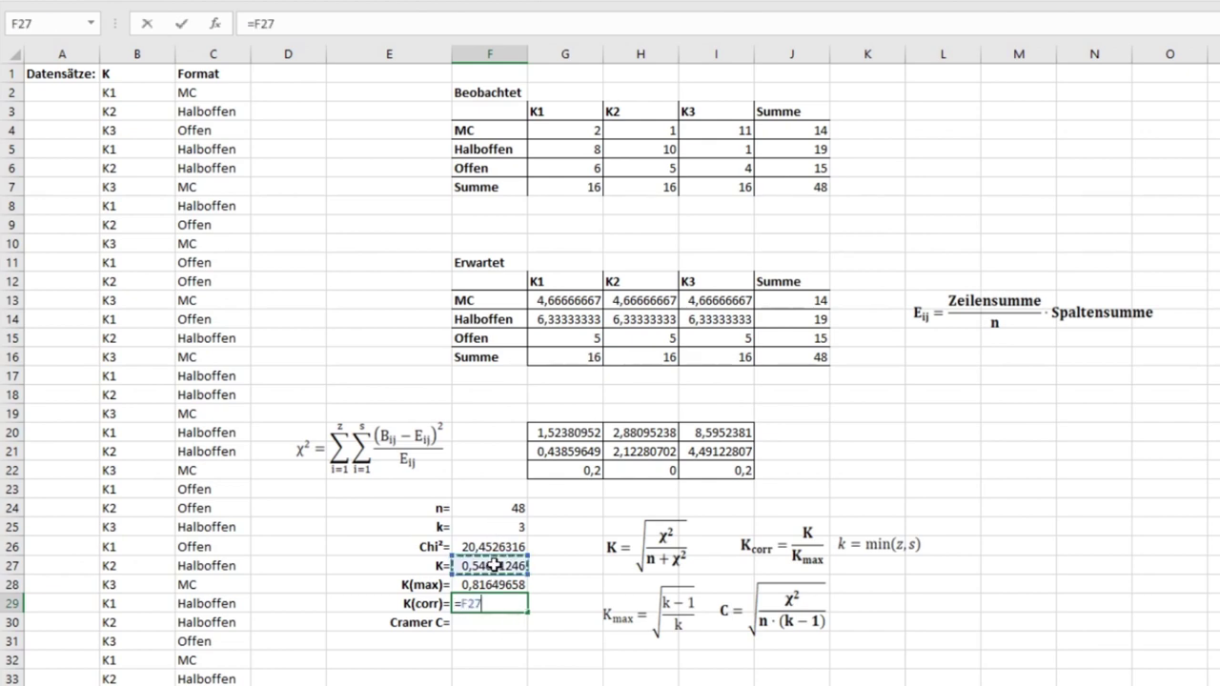
pyautogui.write('/')
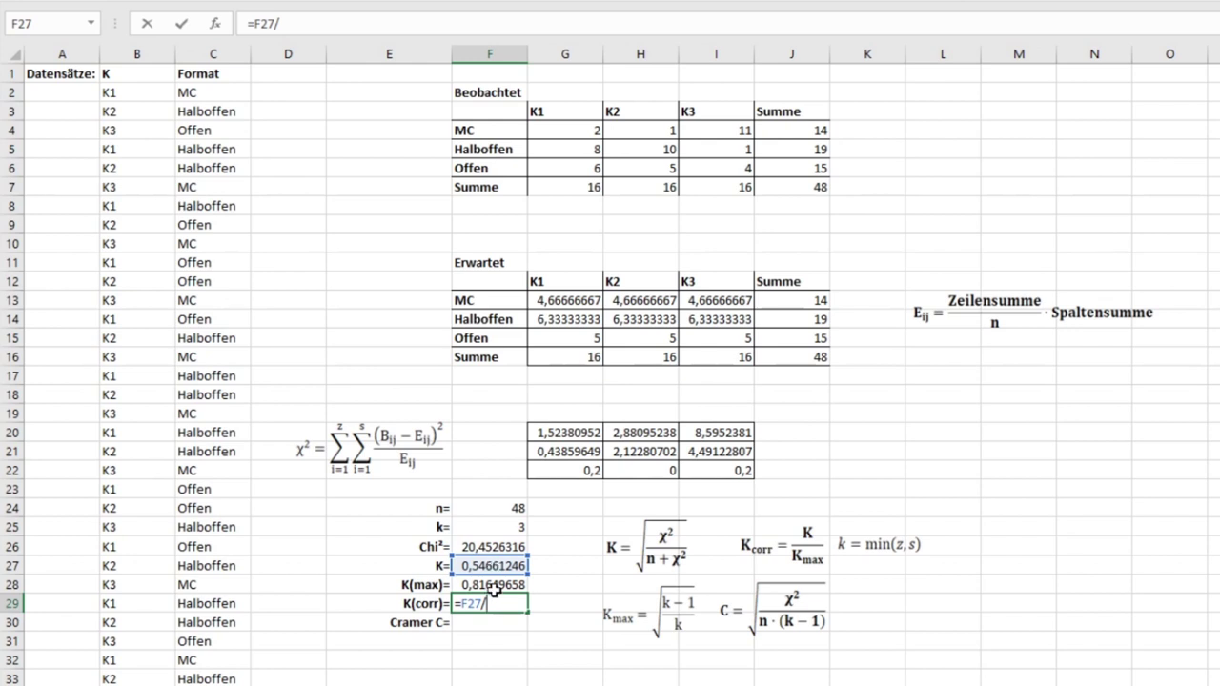
pyautogui.click(487, 583)
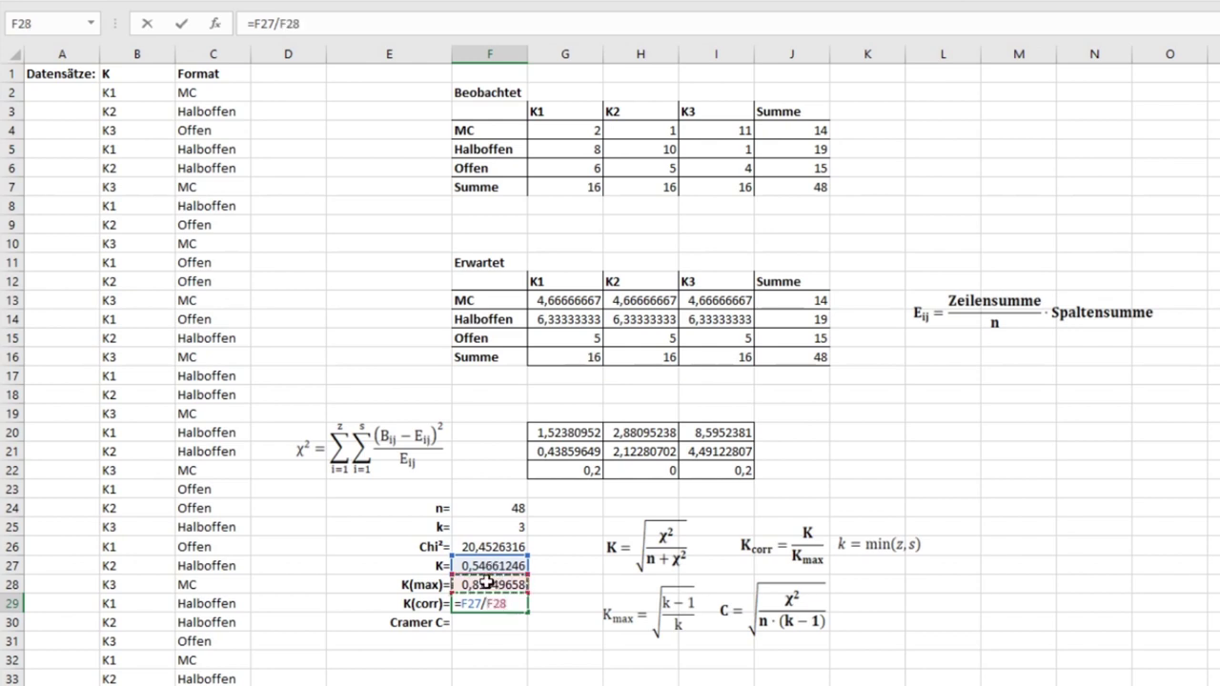
pyautogui.press('Return')
pyautogui.press('Up')
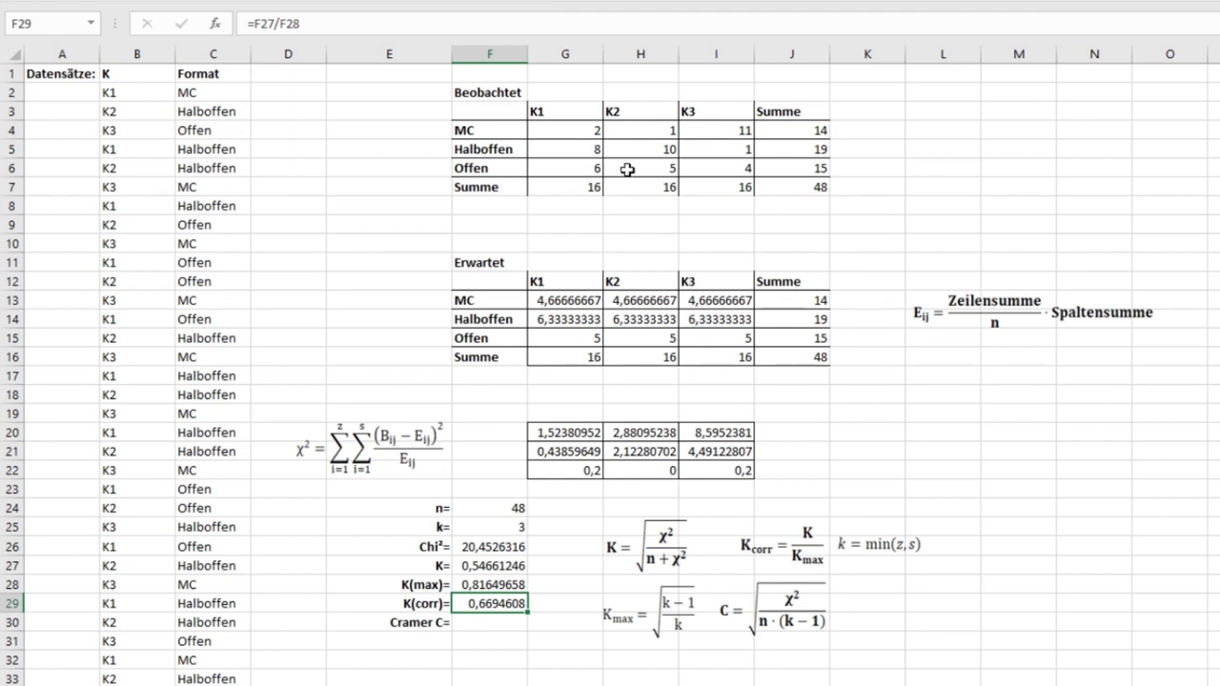
# Step: Calculate Cramer C in F30 with =WURZEL(F26/(F24*(F25-1)))
pyautogui.click(475, 623)
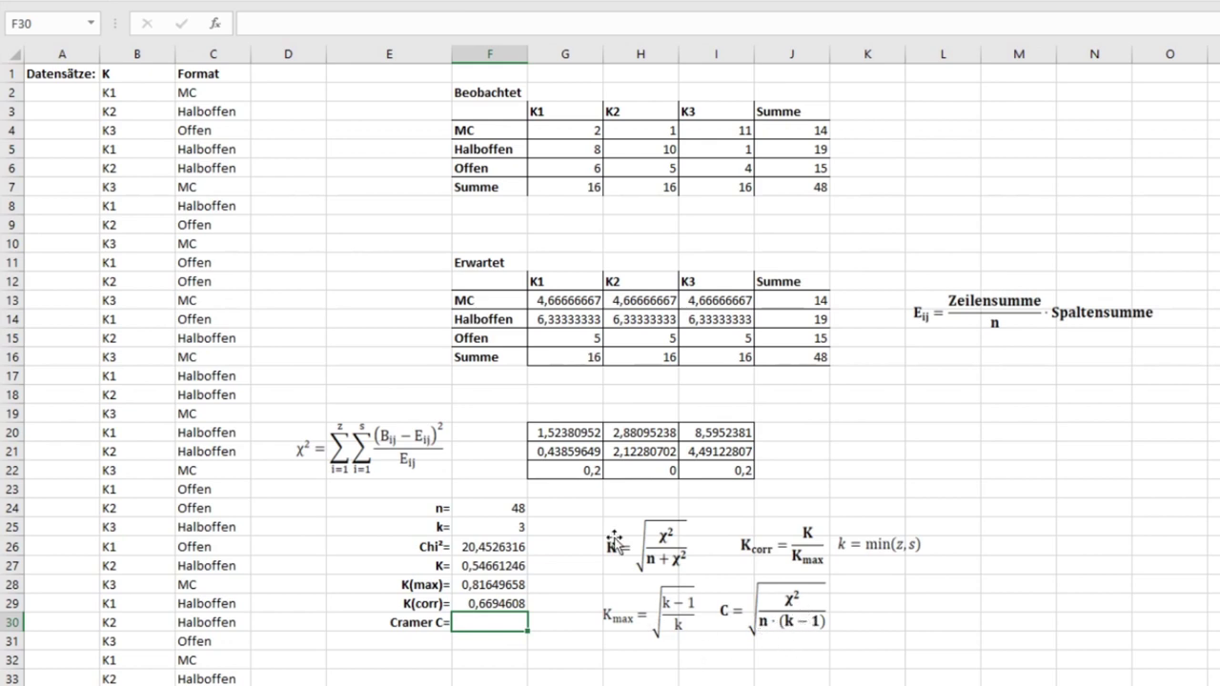
pyautogui.click(316, 22)
pyautogui.write('=WUR')
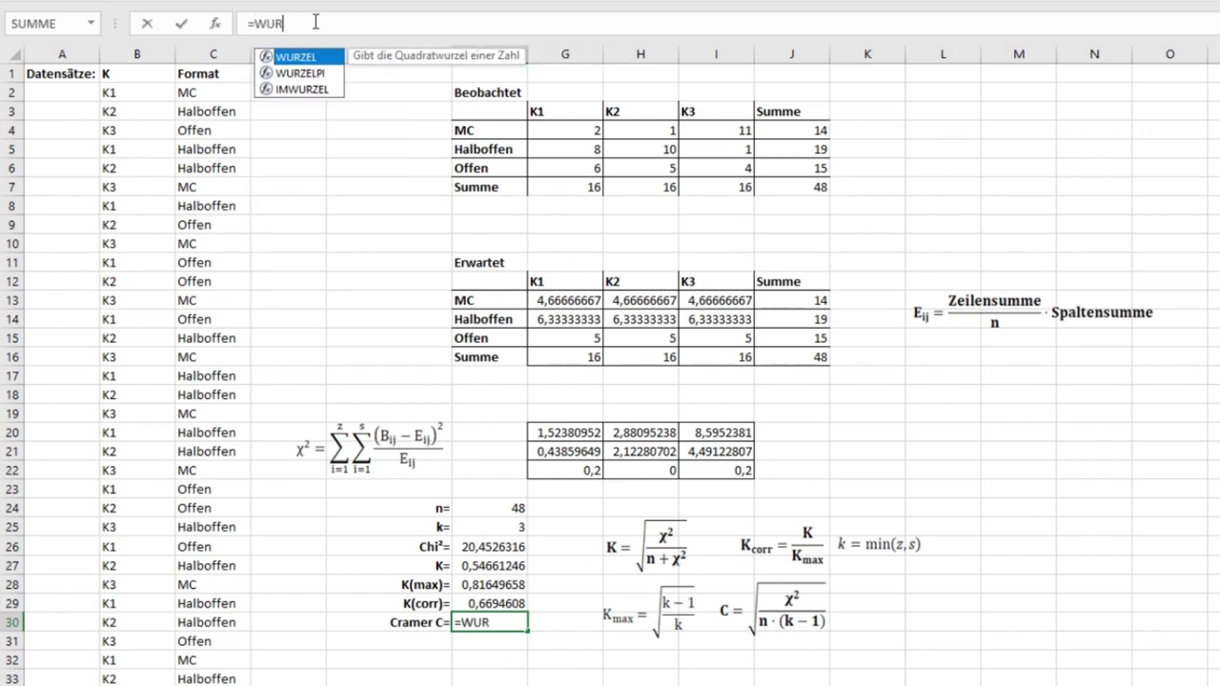
pyautogui.write('ZEL(')
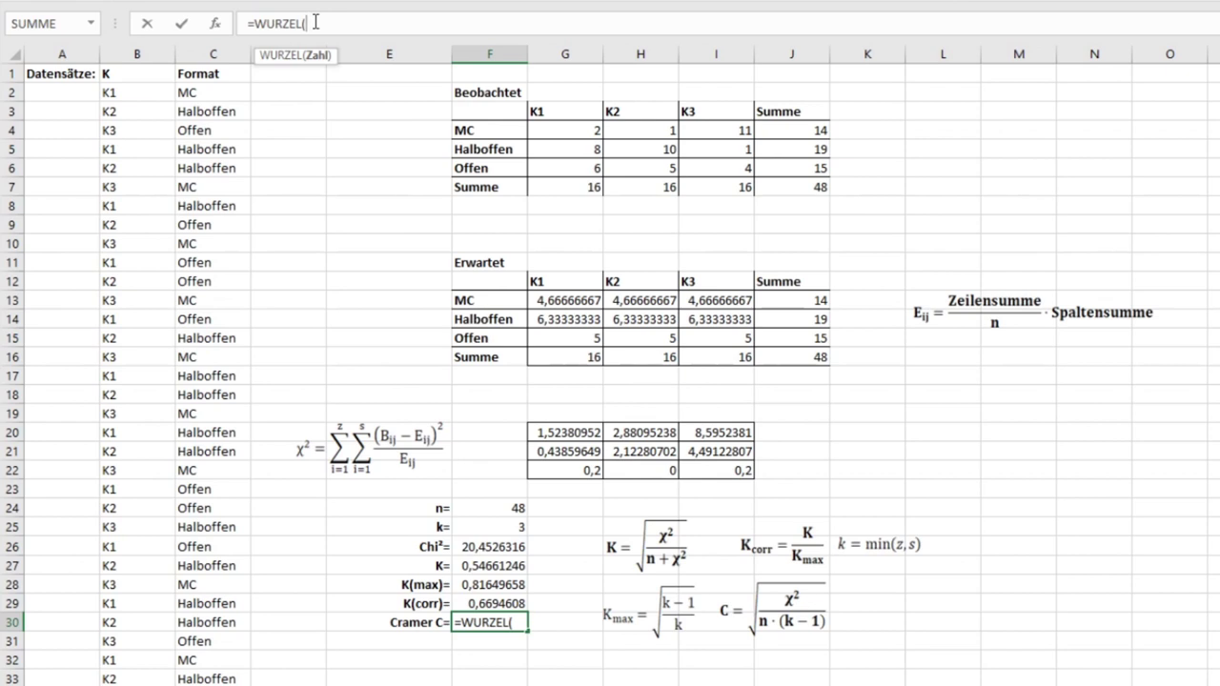
pyautogui.click(511, 548)
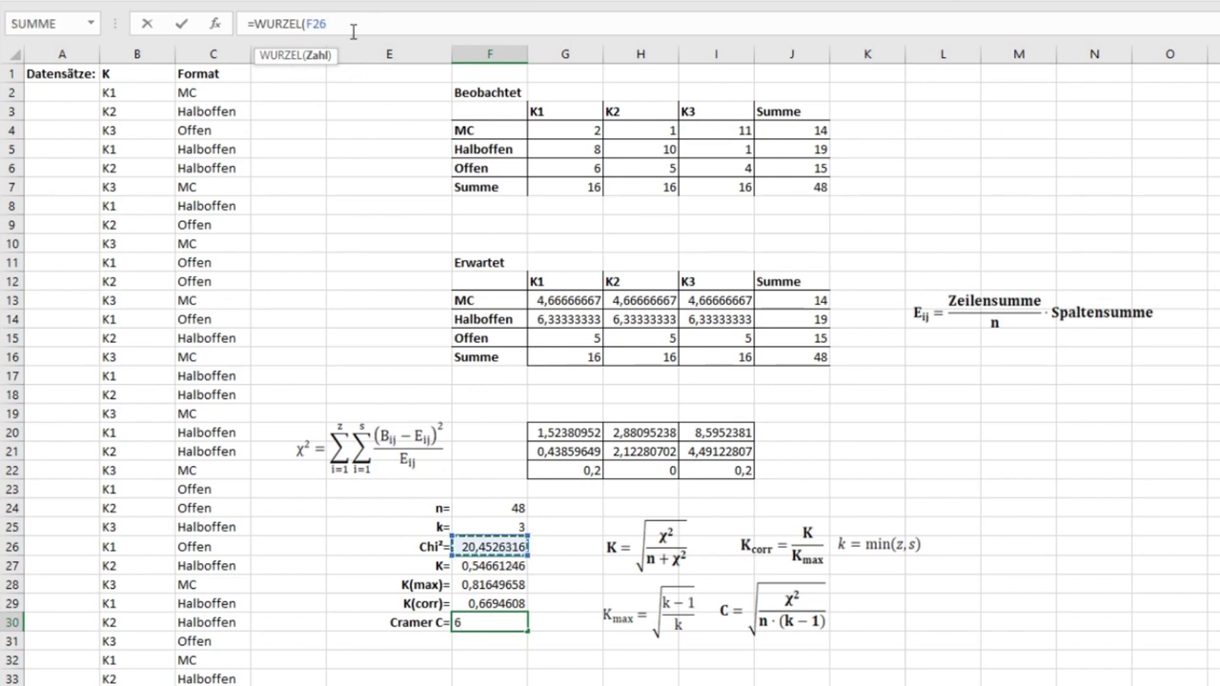
pyautogui.write('/(')
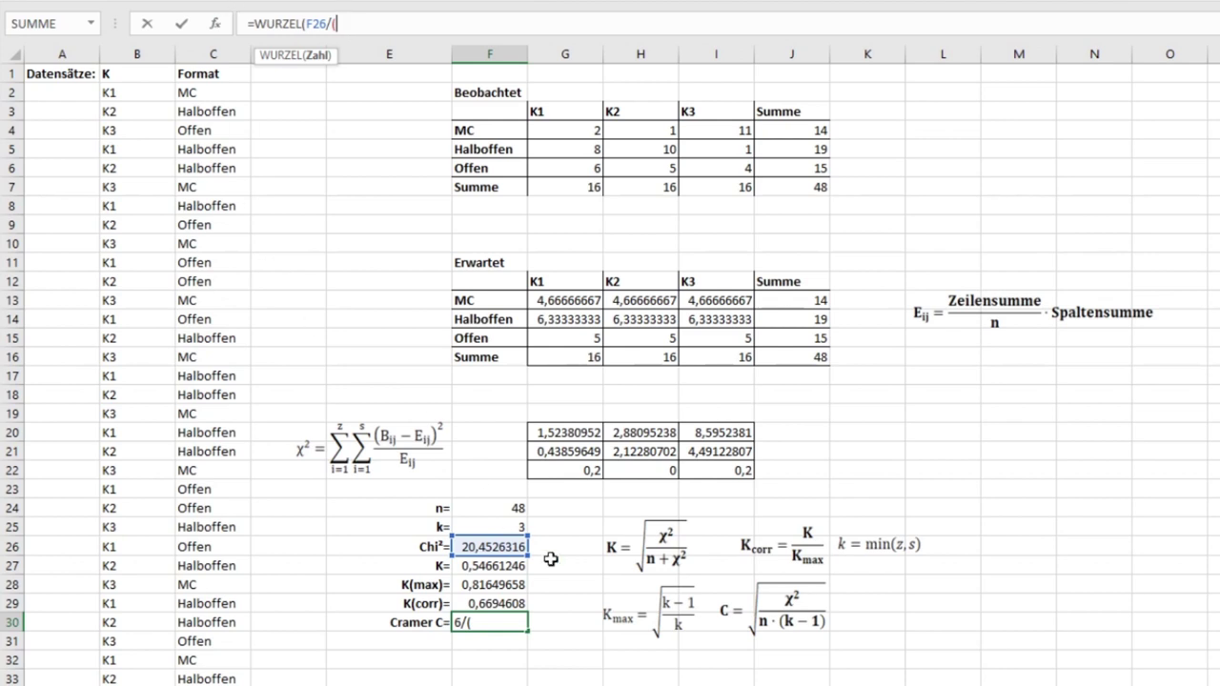
pyautogui.click(494, 509)
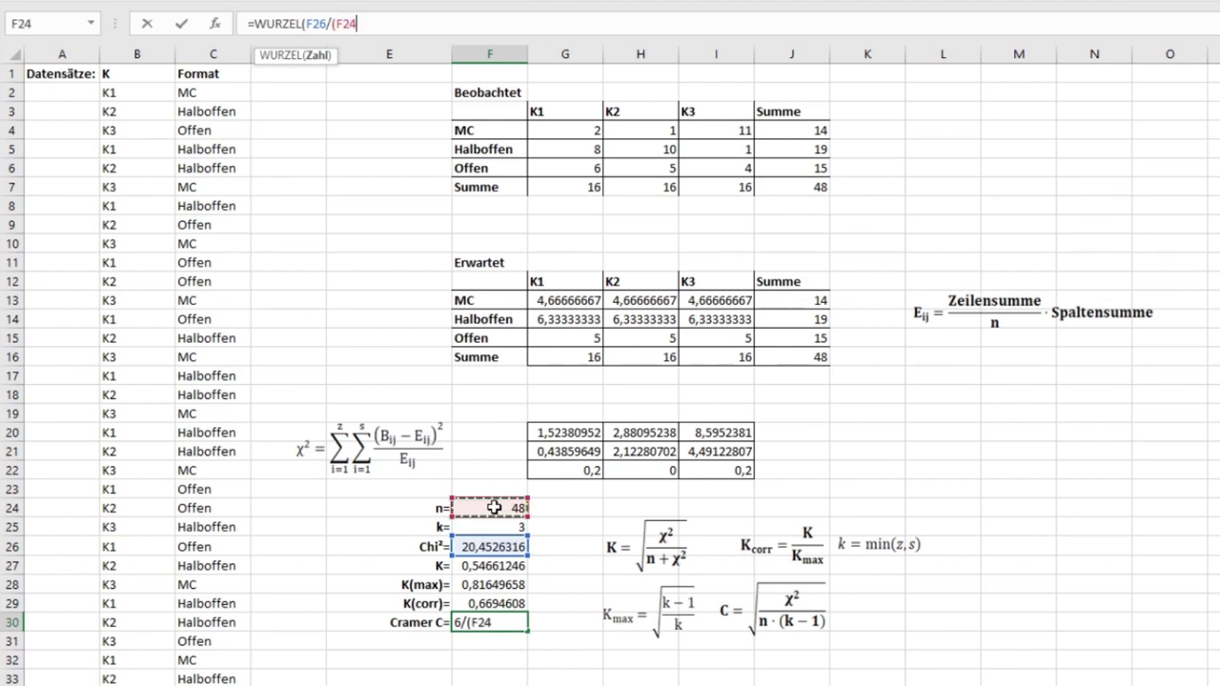
pyautogui.write('*(')
pyautogui.click(500, 526)
pyautogui.write('-')
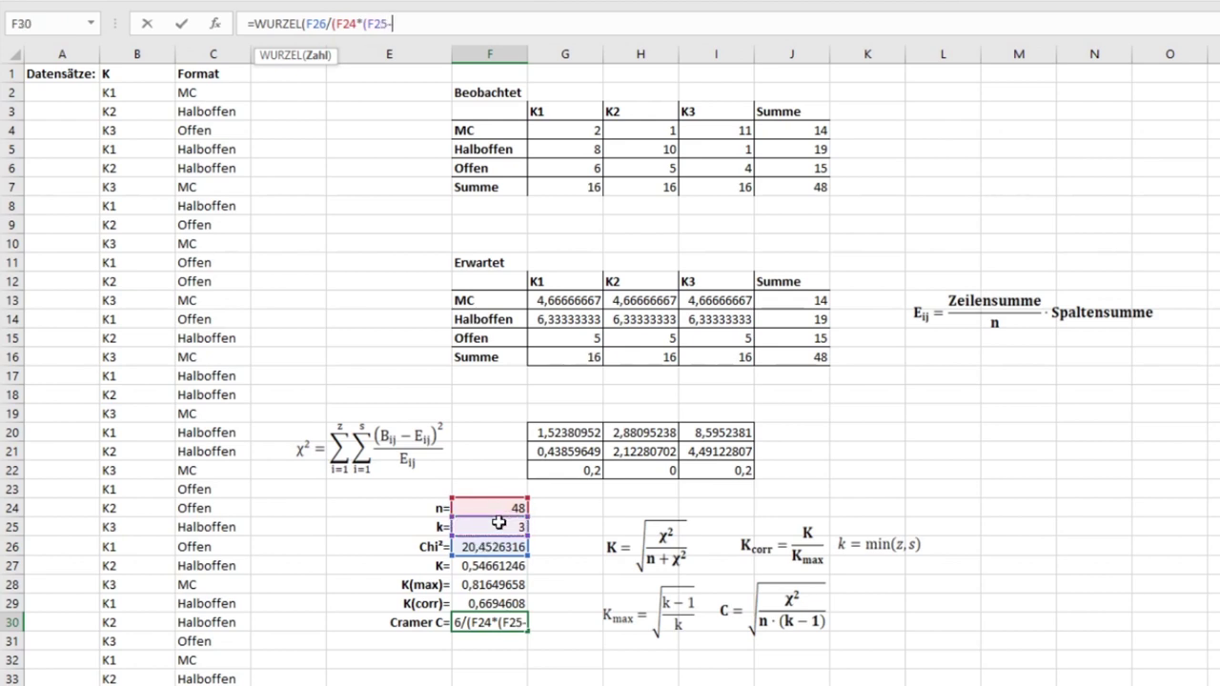
pyautogui.write('1))')
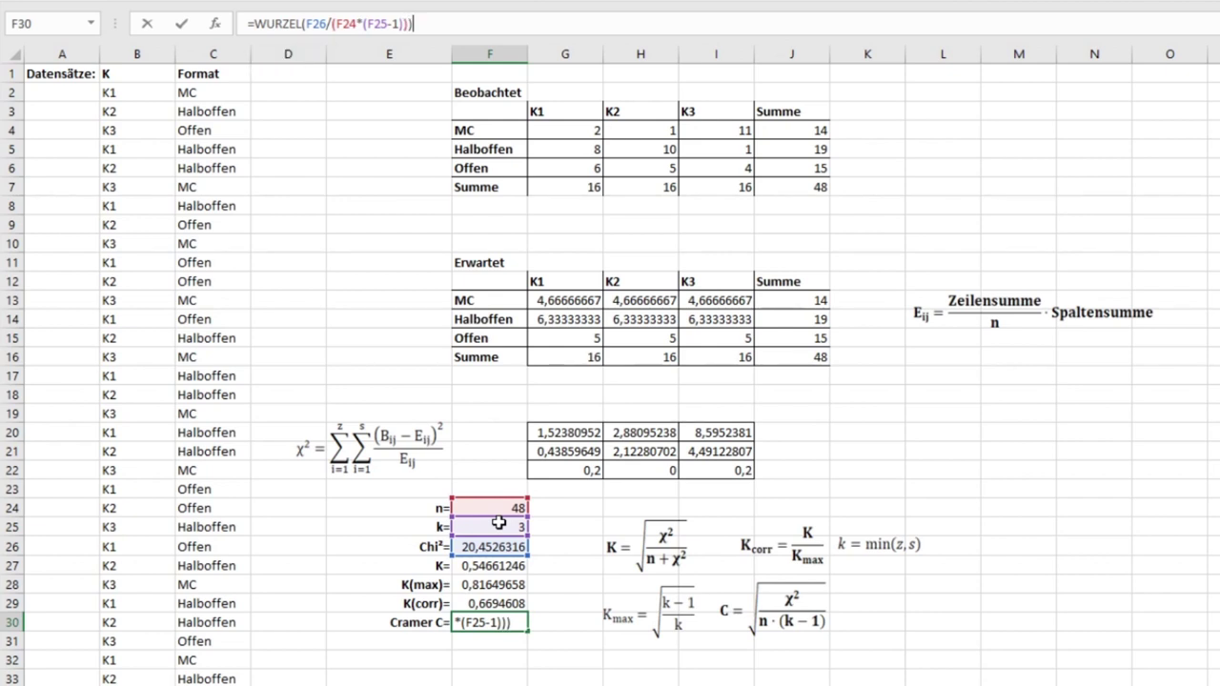
pyautogui.press('Return')
pyautogui.press('Up')
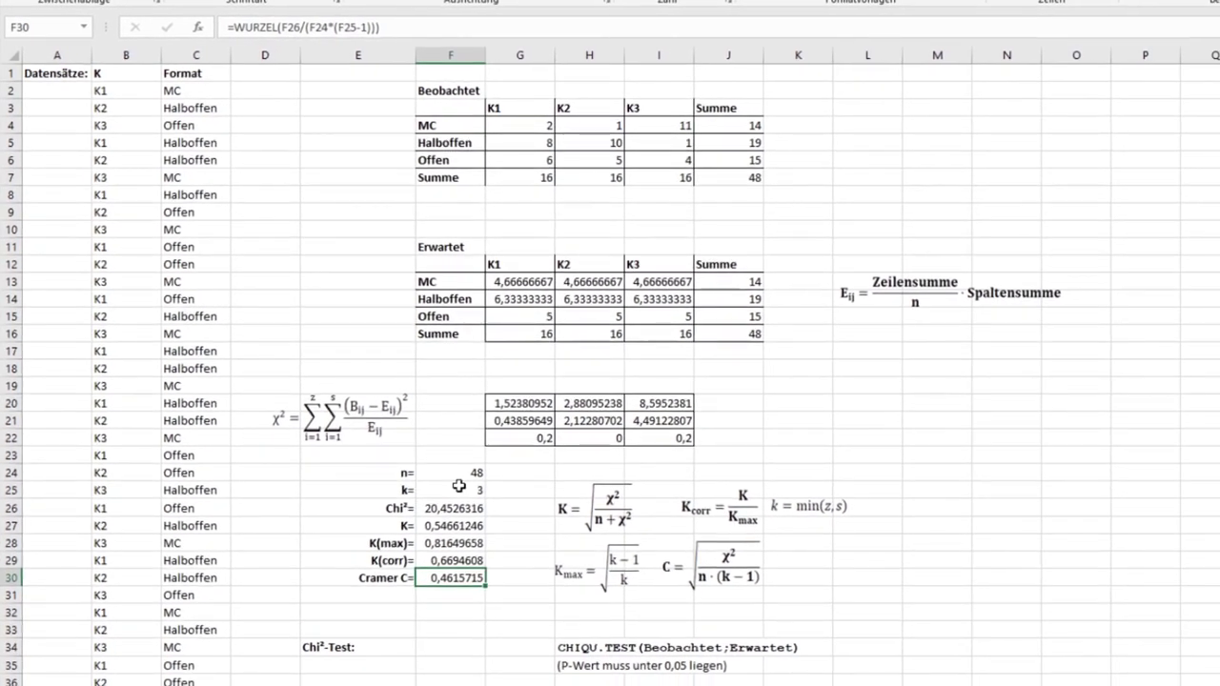
# Step: Calculate the Chi²-Test in F34 from the observed and expected values with =CHIQU.TEST(G4:I6;G13:I15)
pyautogui.press('Down')
pyautogui.press('Down')
pyautogui.press('Down')
pyautogui.press('Down')
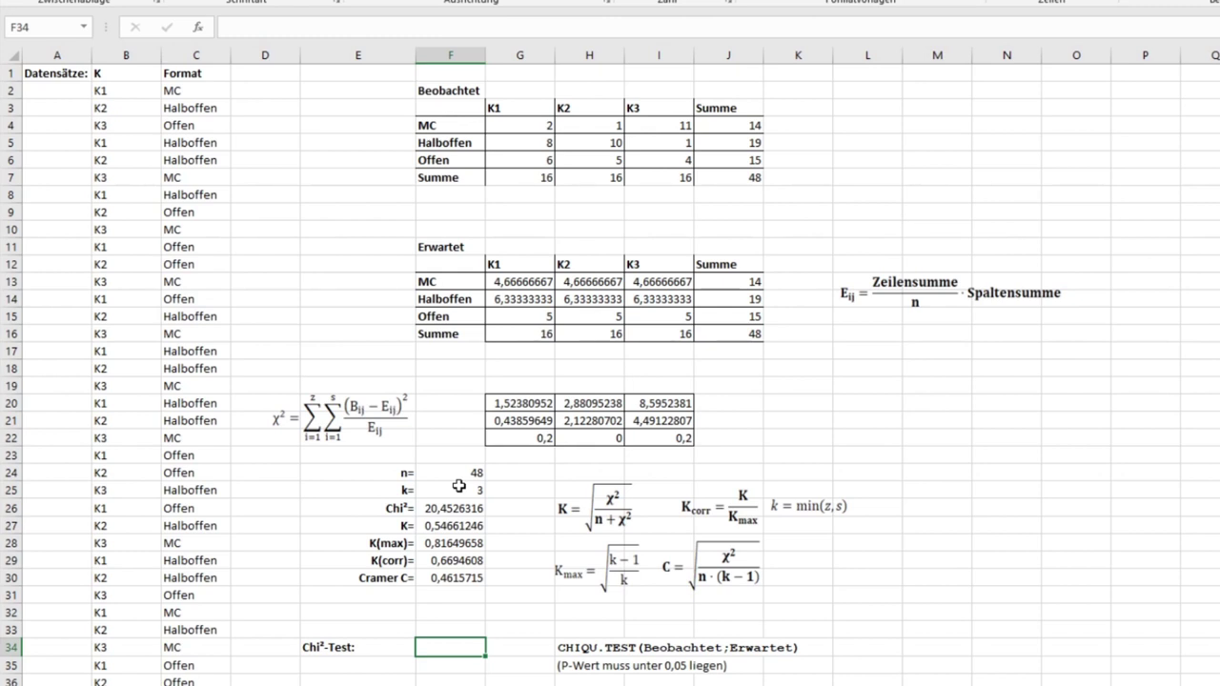
pyautogui.write('=CHI')
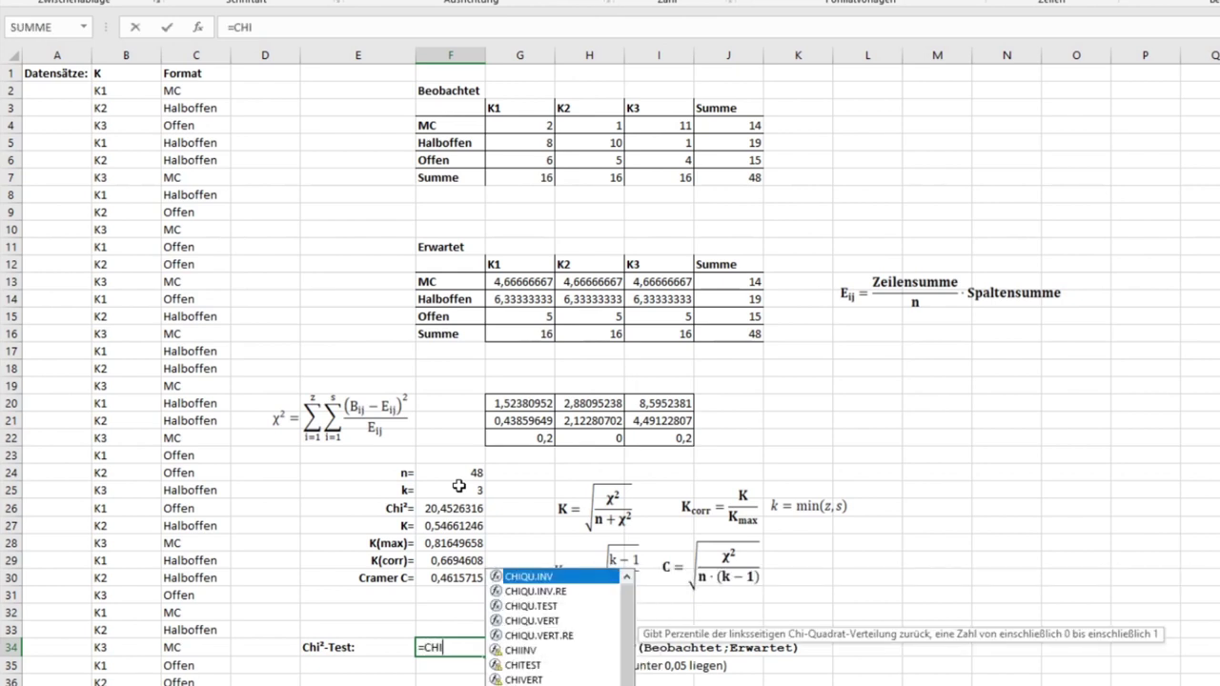
pyautogui.write('QU.TEST')
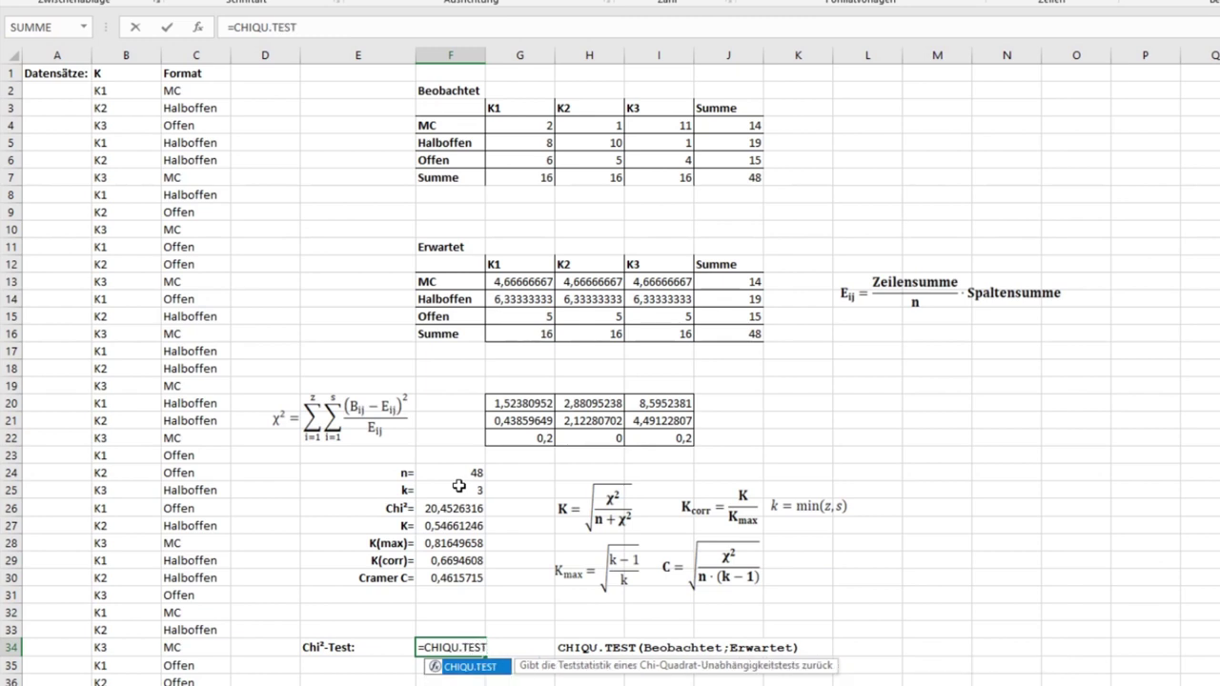
pyautogui.write('(')
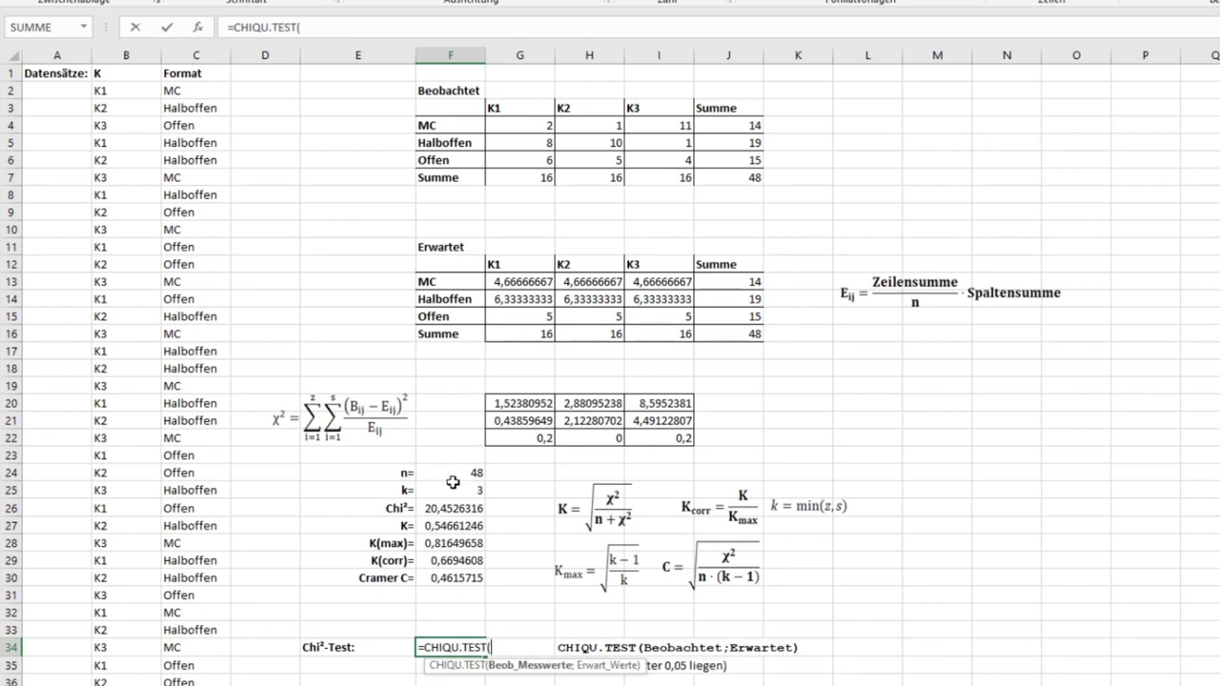
pyautogui.moveTo(524, 124); pyautogui.dragTo(669, 158)
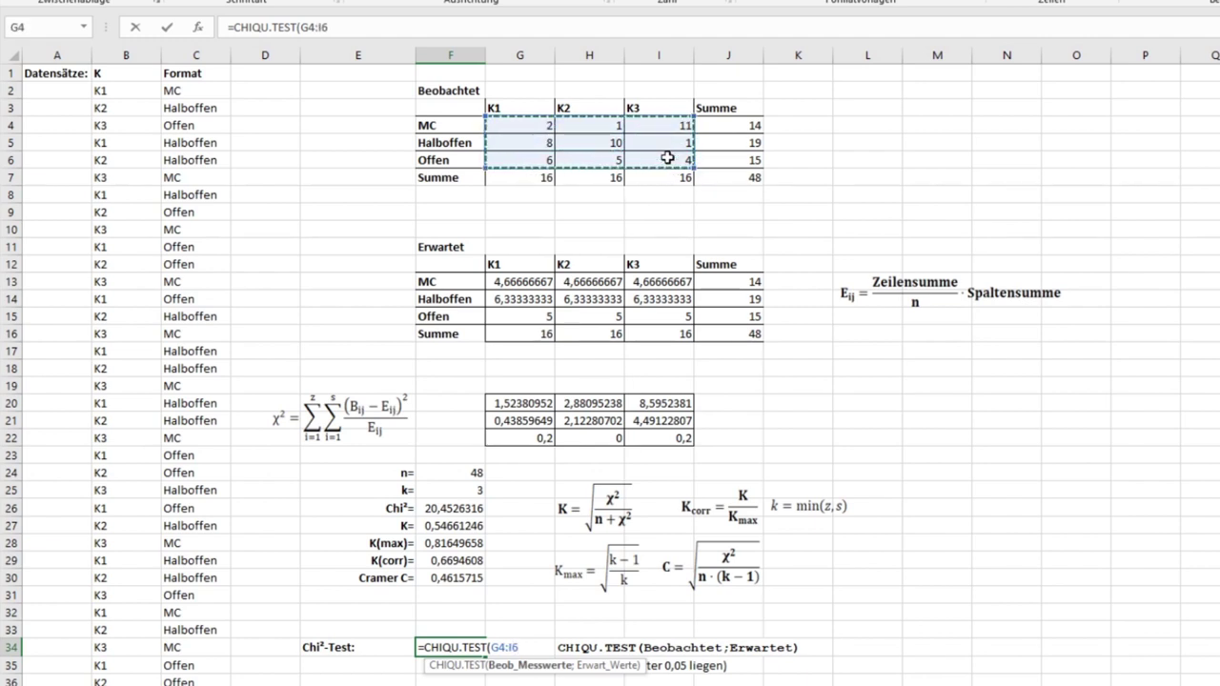
pyautogui.write(';')
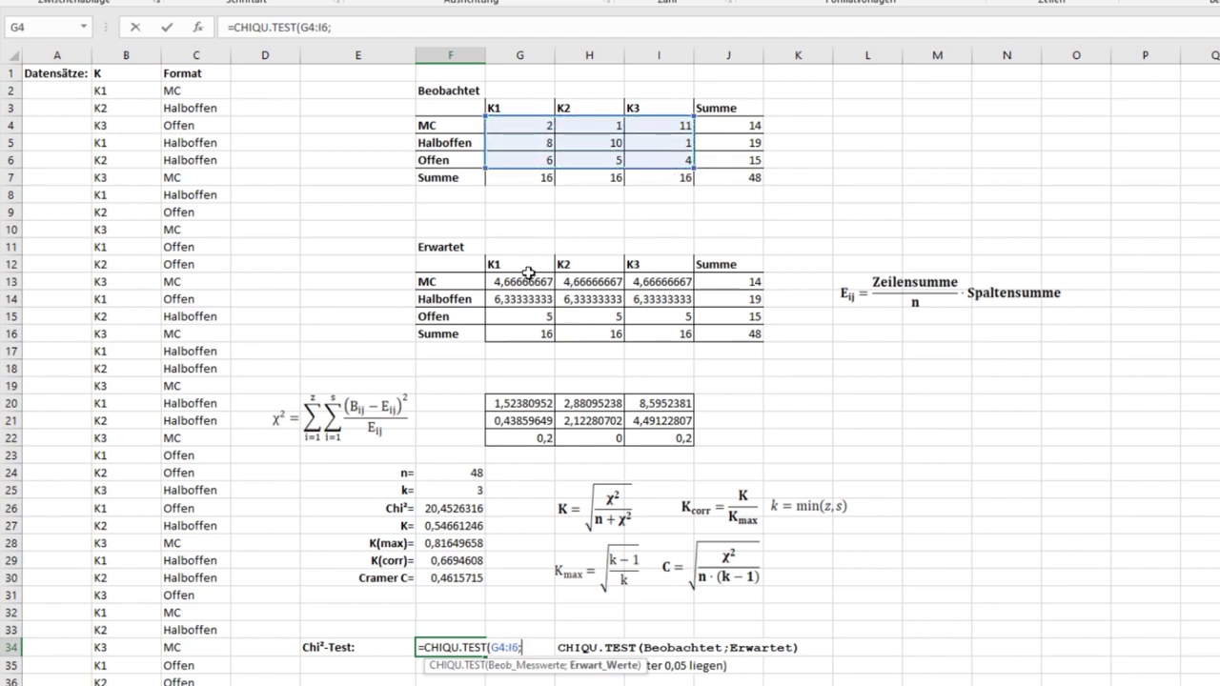
pyautogui.moveTo(512, 280); pyautogui.dragTo(662, 317)
pyautogui.write(')')
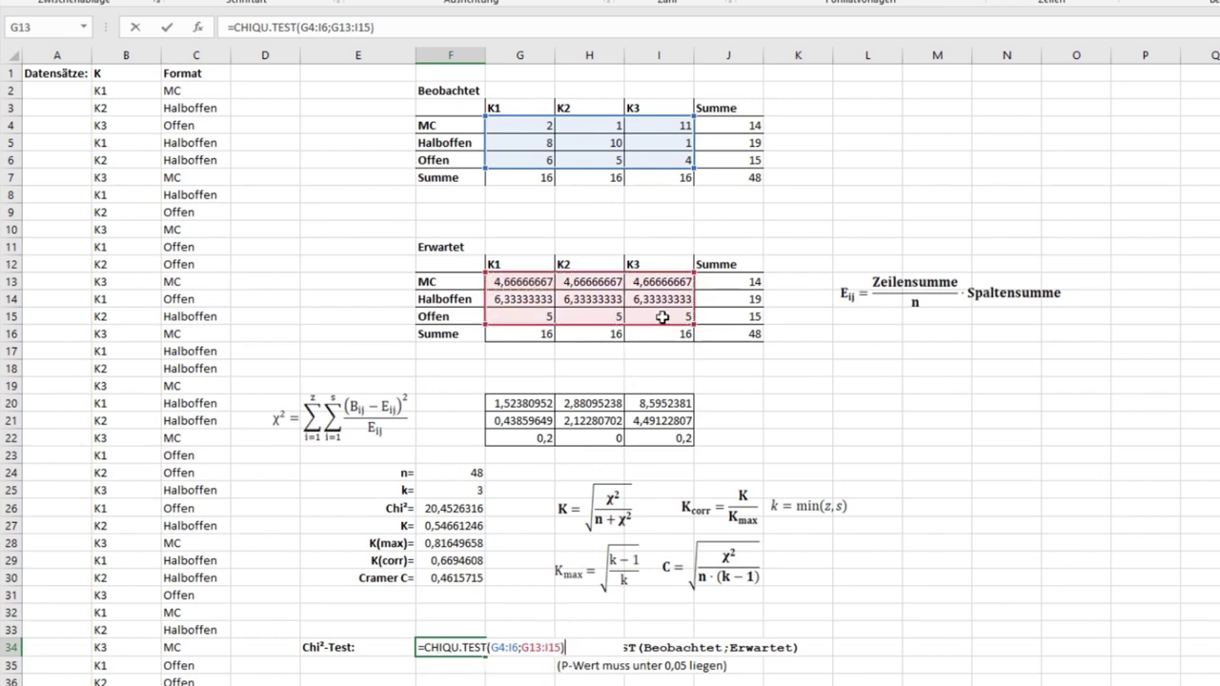
pyautogui.hotkey('ctrl', 'Return')
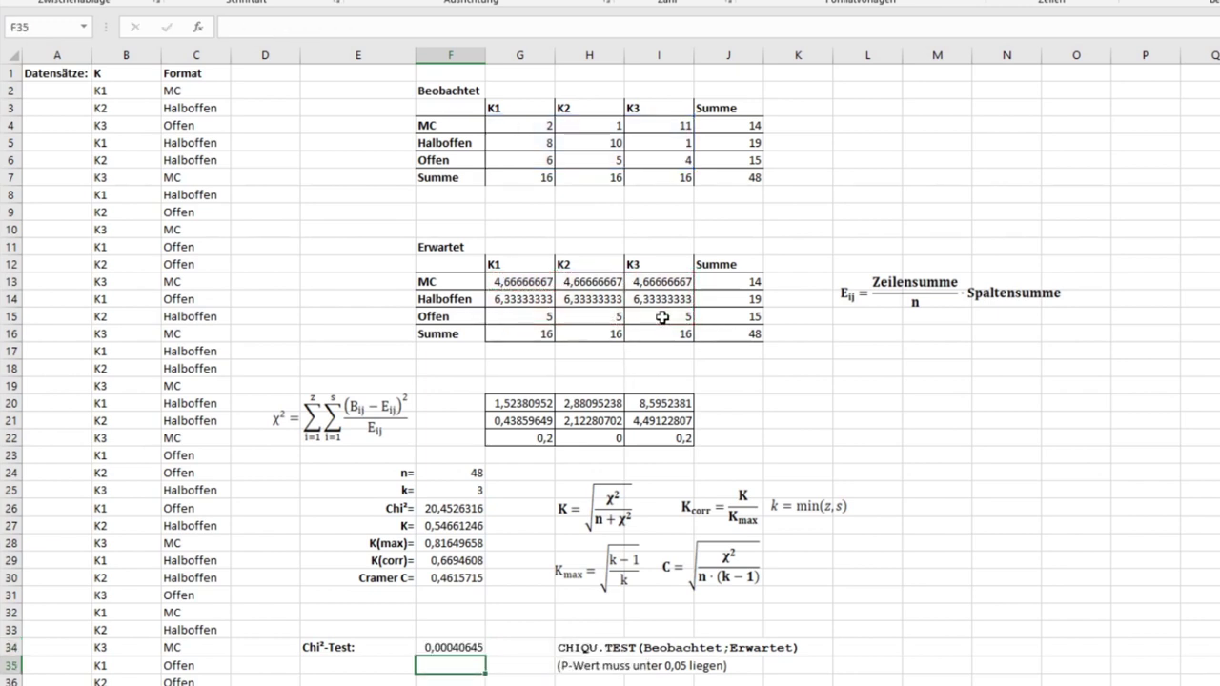